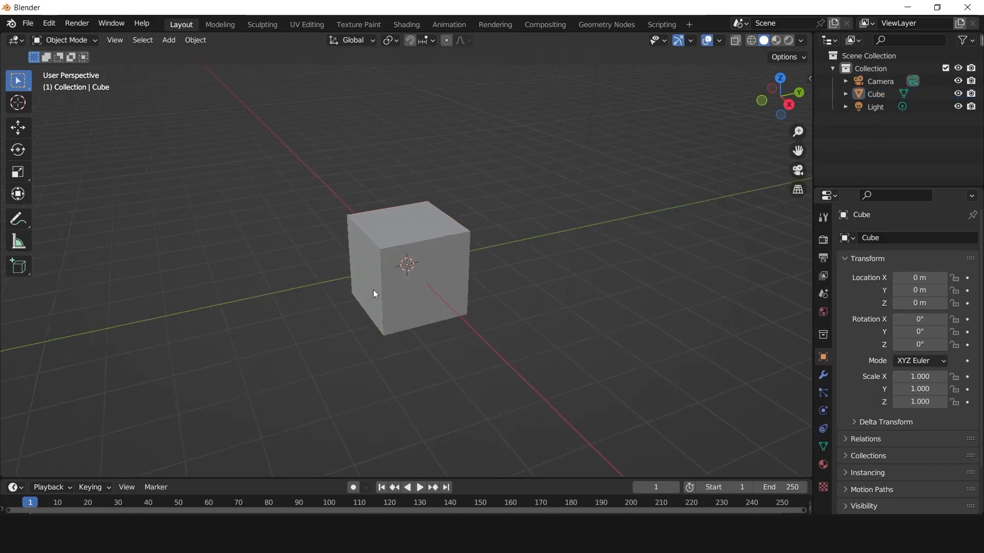
# Install the add-on archive Painting_textures_v0.8.zip from the D:\addon_texturing folder.
pyautogui.click(50, 23)
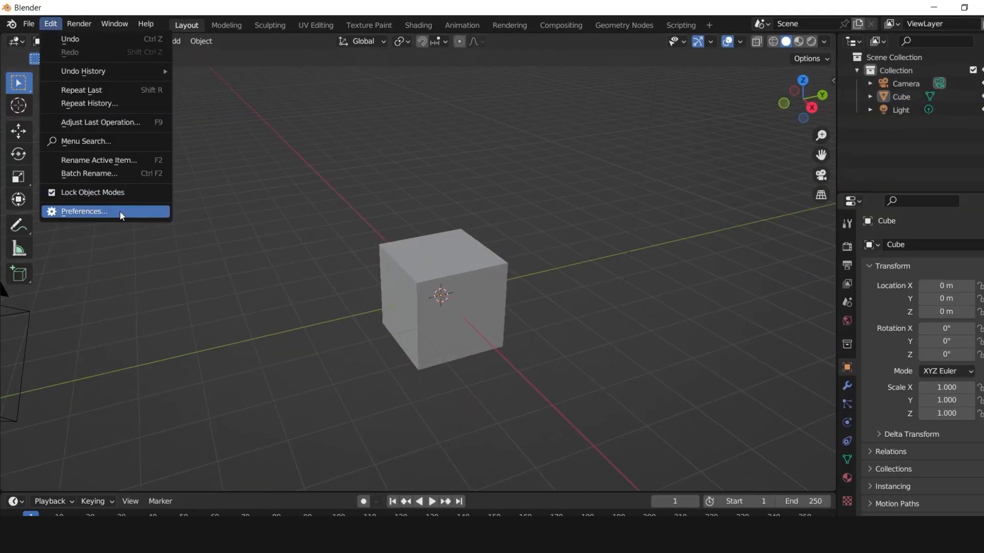
pyautogui.click(163, 278)
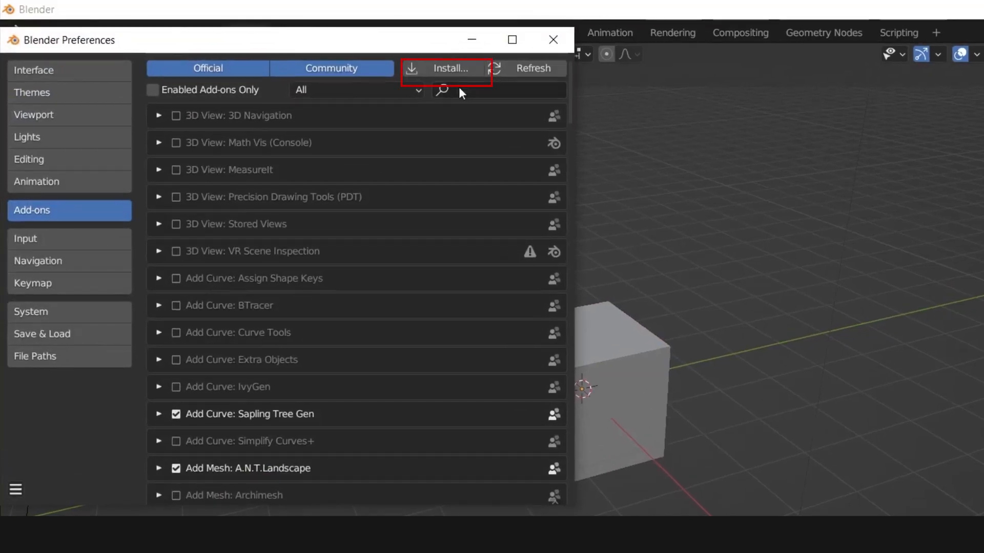
pyautogui.click(454, 69)
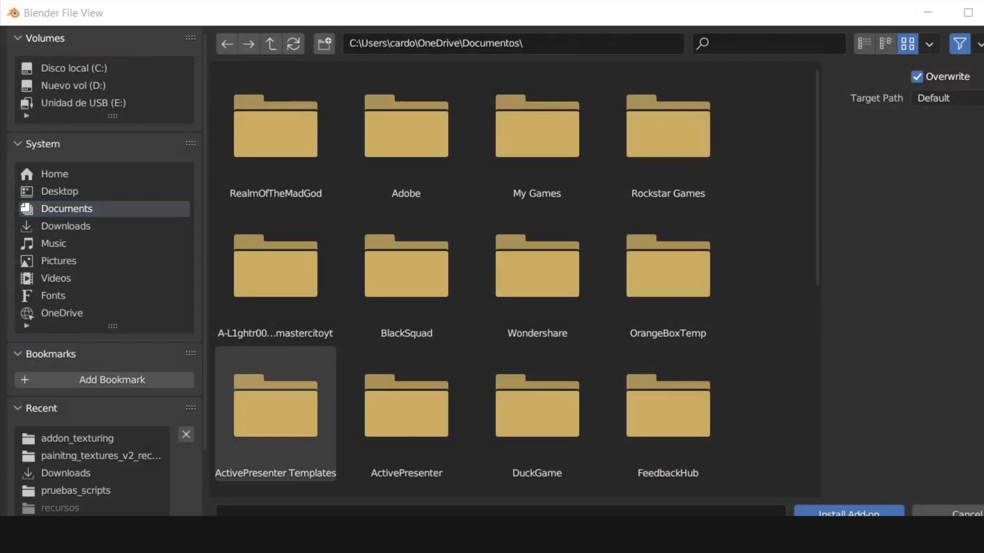
pyautogui.click(551, 38)
pyautogui.write('D:\\addon_texturing')
pyautogui.press('Return')
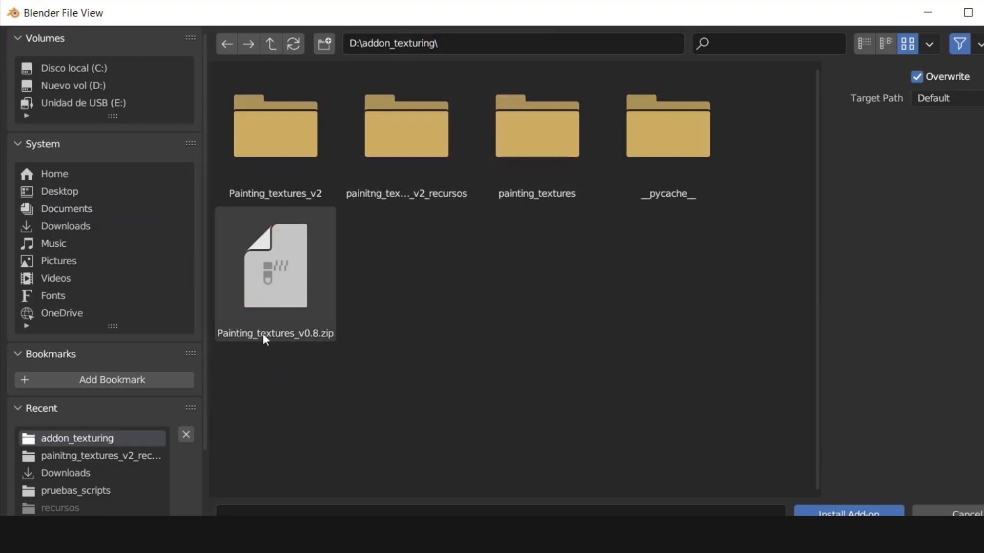
pyautogui.click(294, 334)
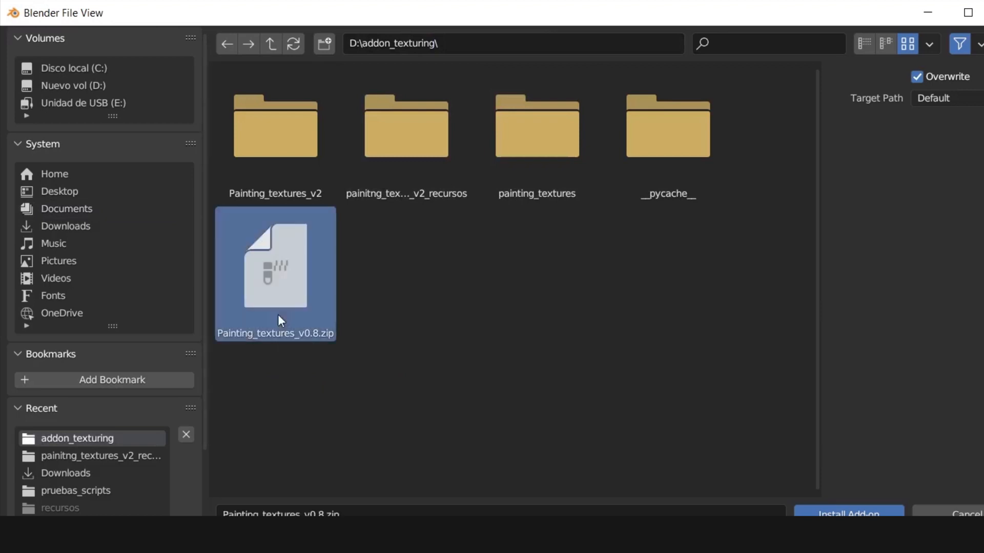
pyautogui.click(849, 514)
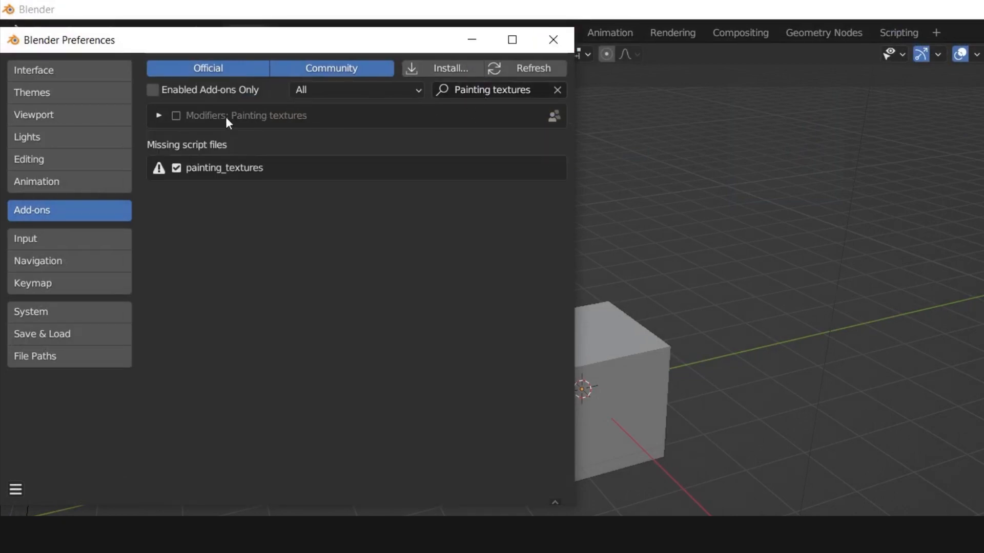
# Enable the Painting textures add-on and close the preferences.
pyautogui.click(156, 115)
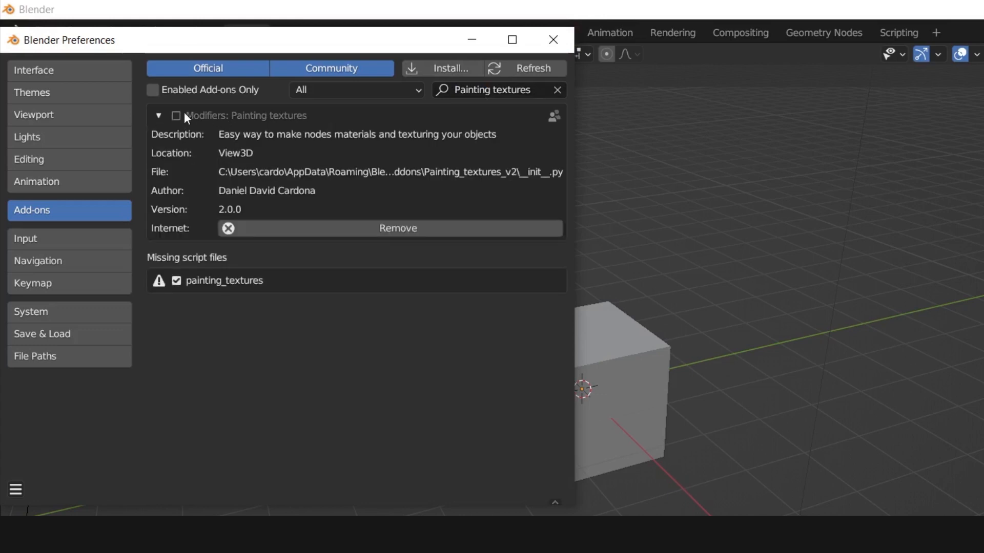
pyautogui.click(177, 116)
pyautogui.click(159, 115)
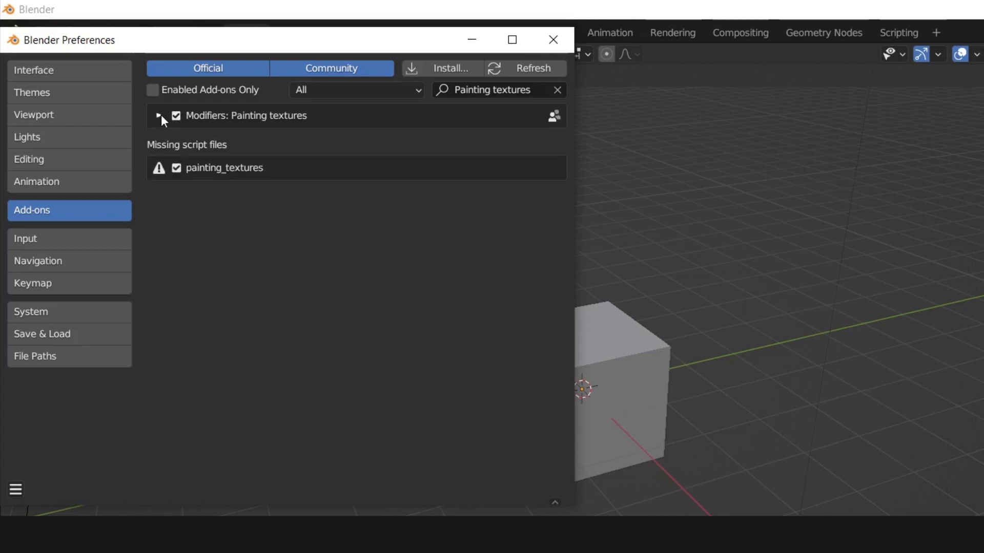
pyautogui.click(553, 40)
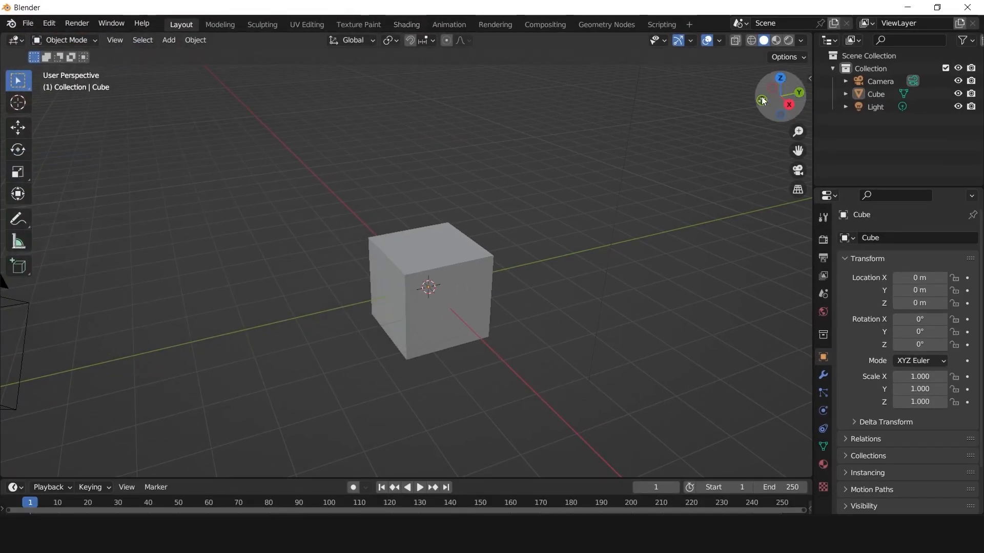
# Reveal the add-on's Example options beside the 3D view and display the selected cube in Material Preview shading.
pyautogui.click(809, 79)
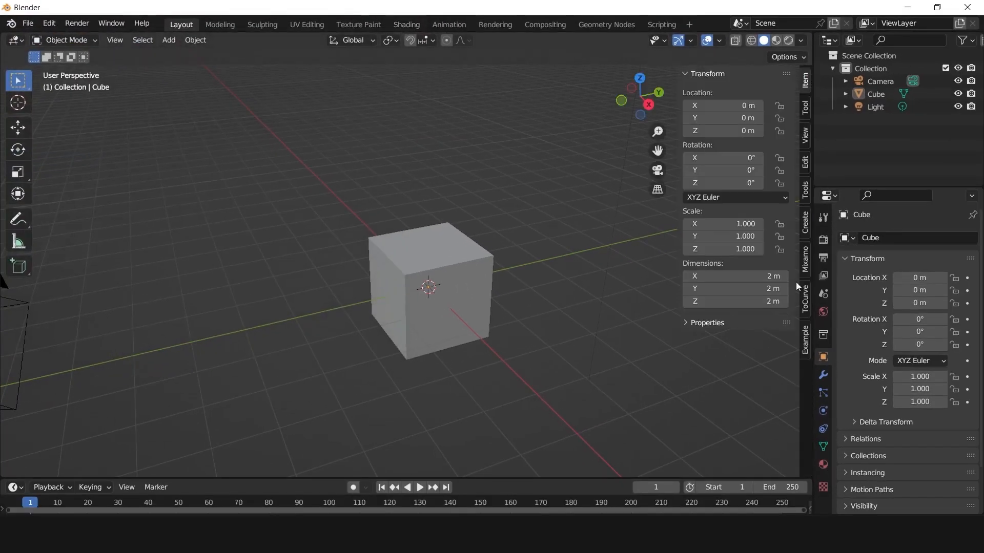
pyautogui.click(806, 346)
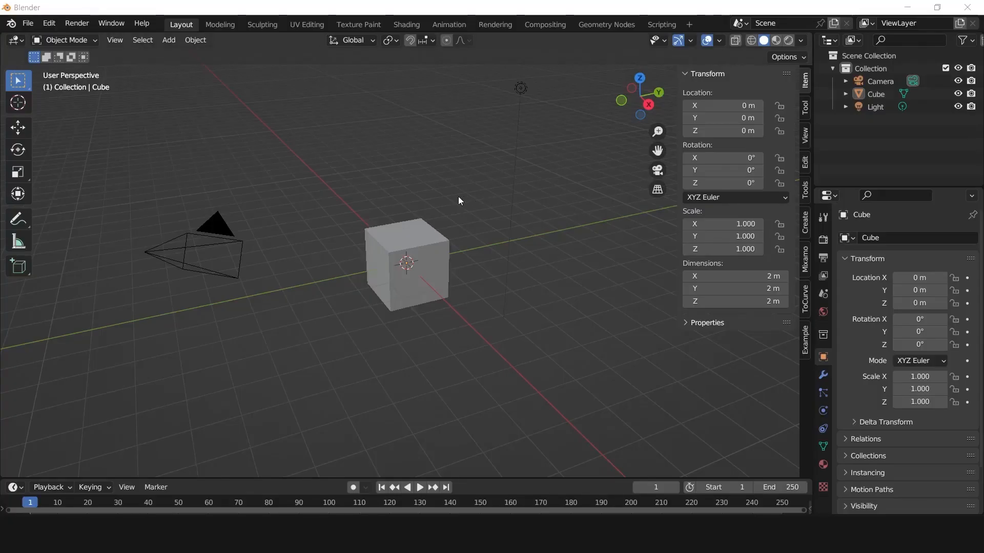
pyautogui.scroll(4, 453, 183)
pyautogui.click(447, 205)
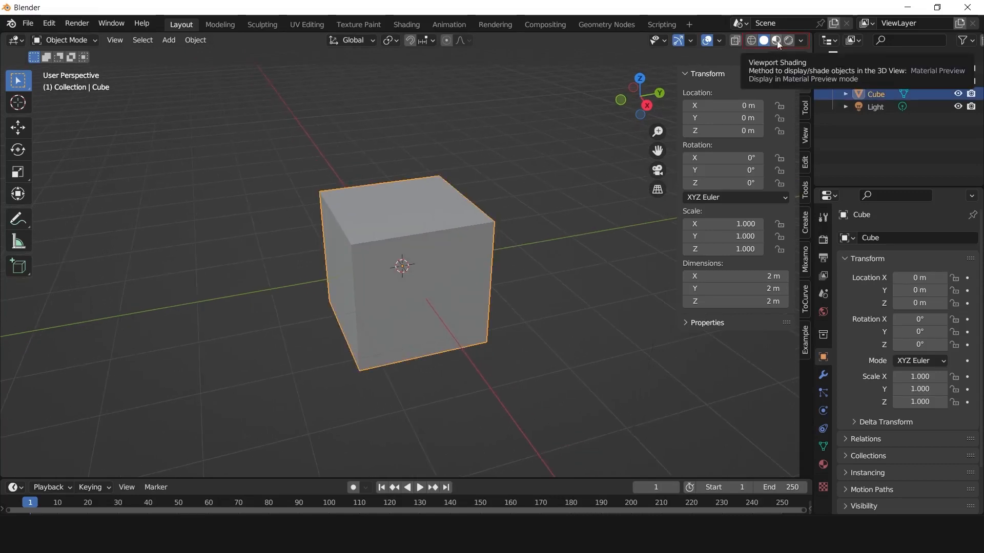
pyautogui.click(776, 41)
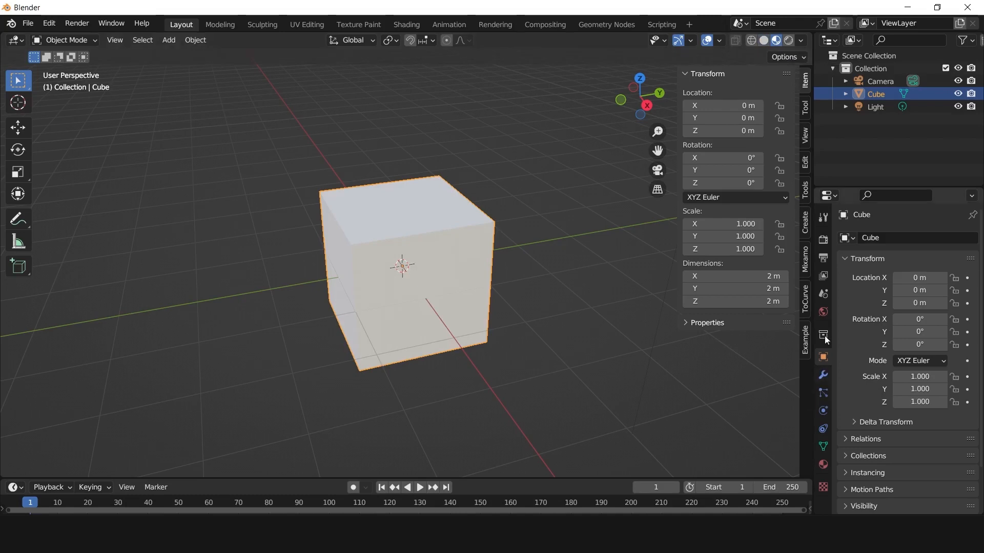
# Set the scene's render engine to Cycles.
pyautogui.click(823, 240)
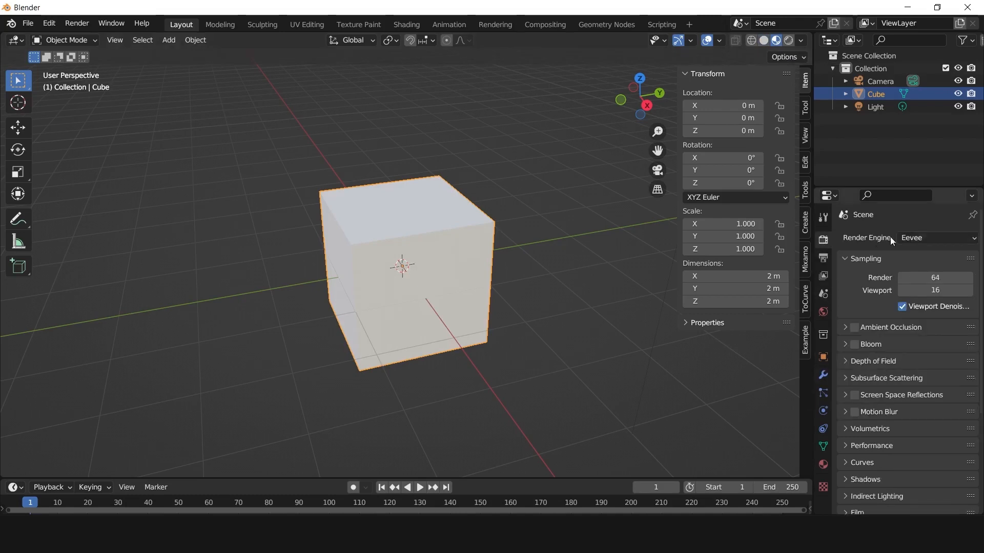
pyautogui.click(902, 238)
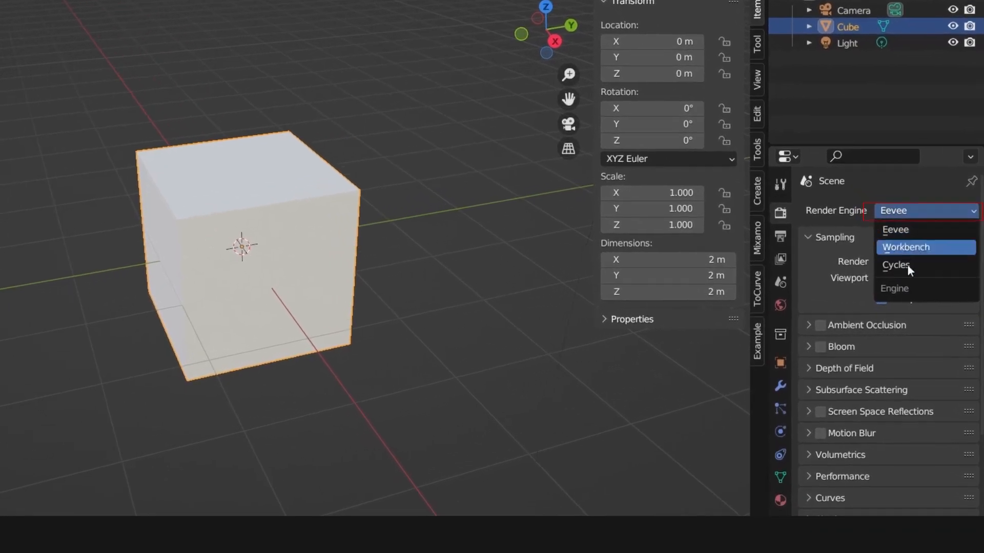
pyautogui.click(908, 266)
pyautogui.click(921, 248)
pyautogui.click(901, 273)
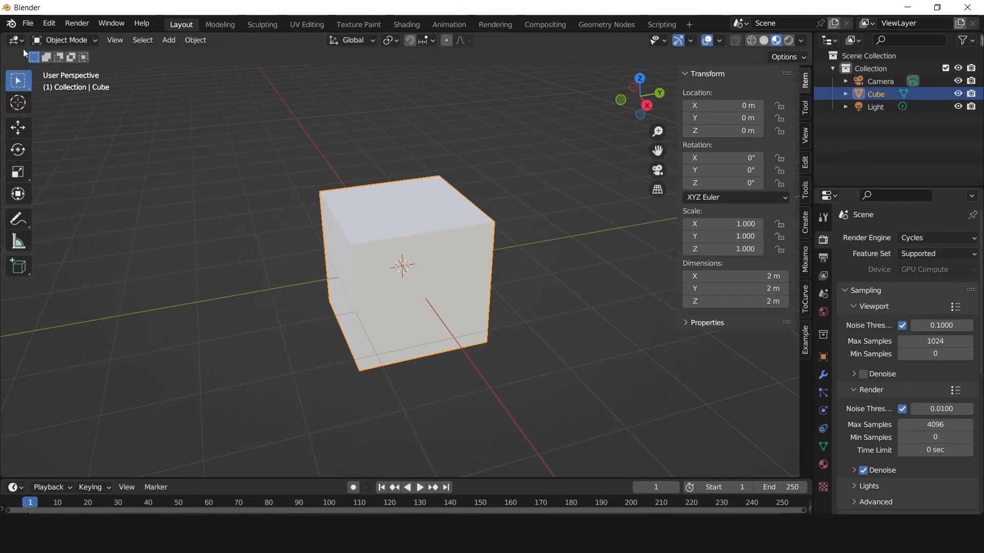
# Put the cube in Texture Paint mode and set the texture slots mode to Single Image.
pyautogui.click(62, 40)
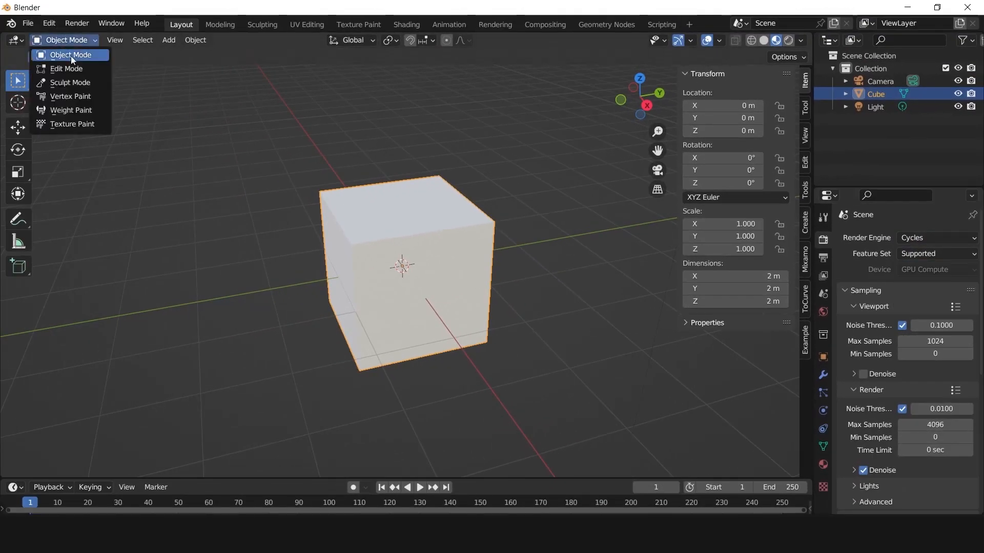
pyautogui.click(86, 125)
pyautogui.click(820, 219)
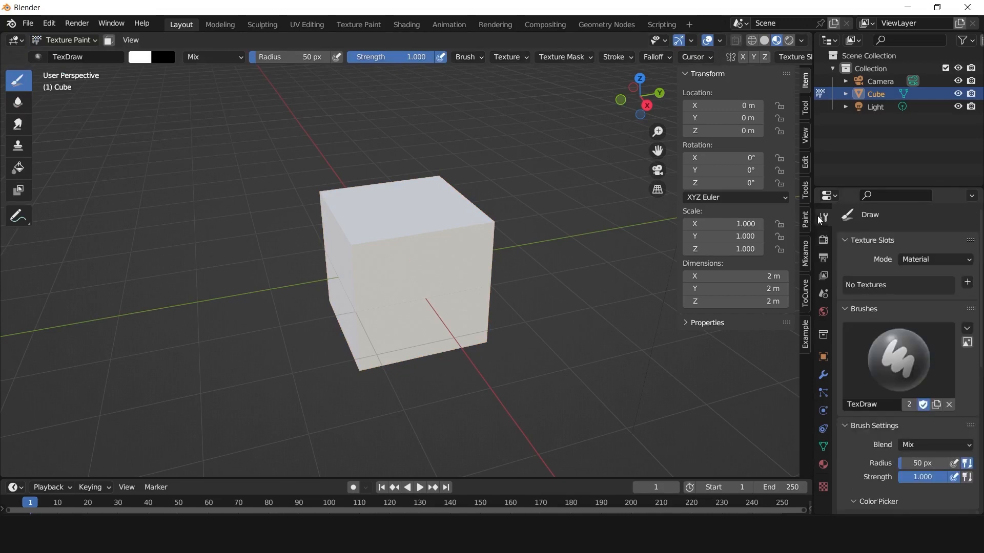
pyautogui.click(940, 259)
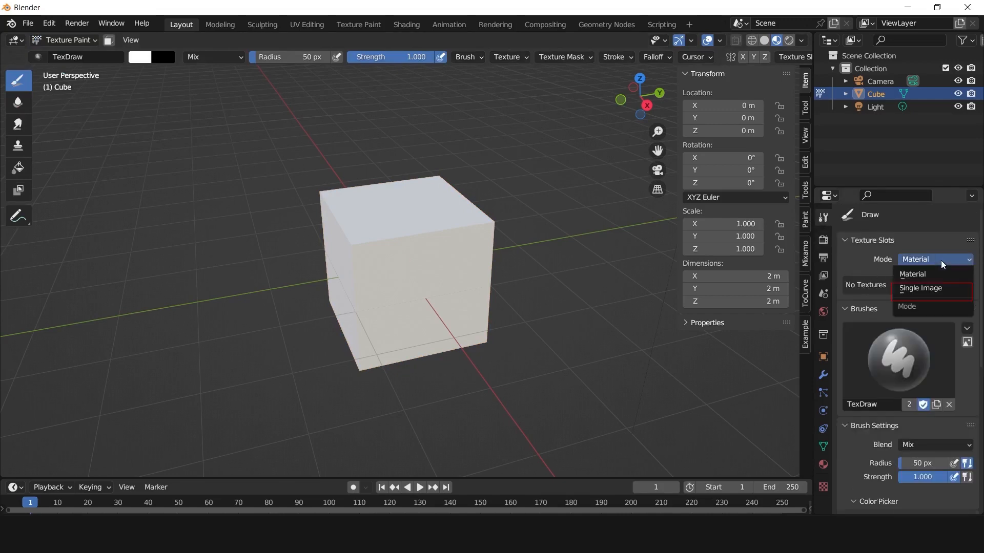
pyautogui.click(940, 289)
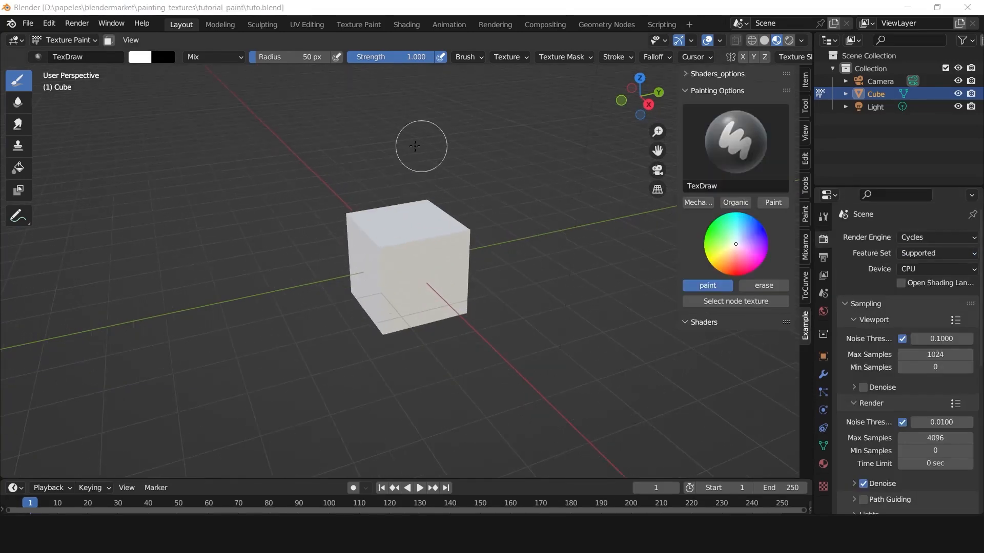
# Split the 3D view vertically and make the new area a Shader Editor showing the add-on's Shaders options.
pyautogui.moveTo(4, 37); pyautogui.dragTo(379, 41)
pyautogui.click(14, 41)
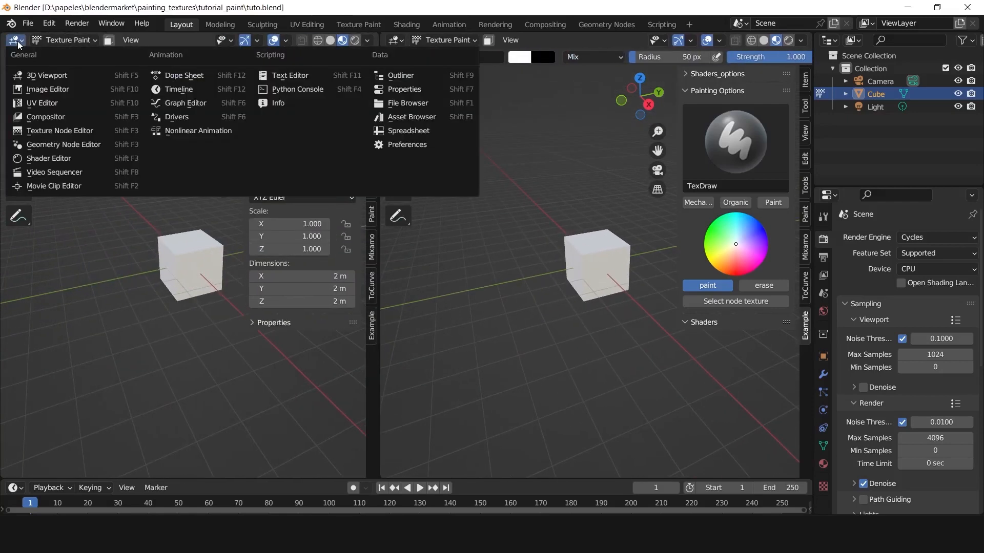
pyautogui.click(49, 160)
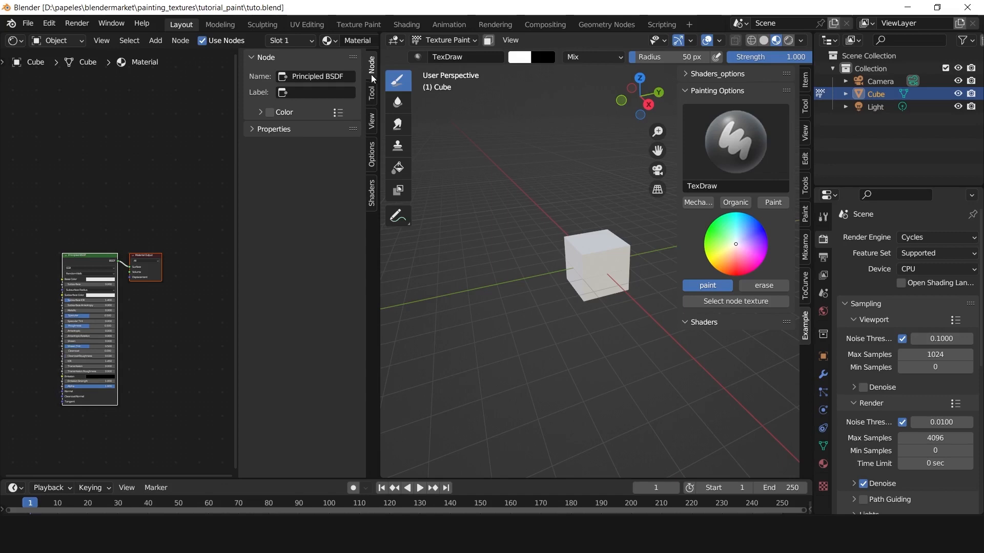
pyautogui.click(372, 194)
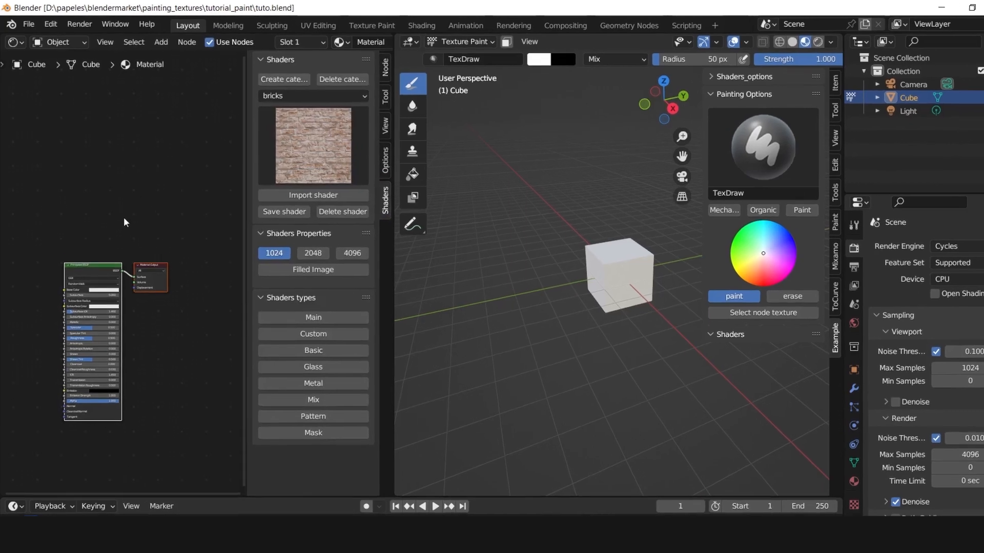
pyautogui.press('Home')
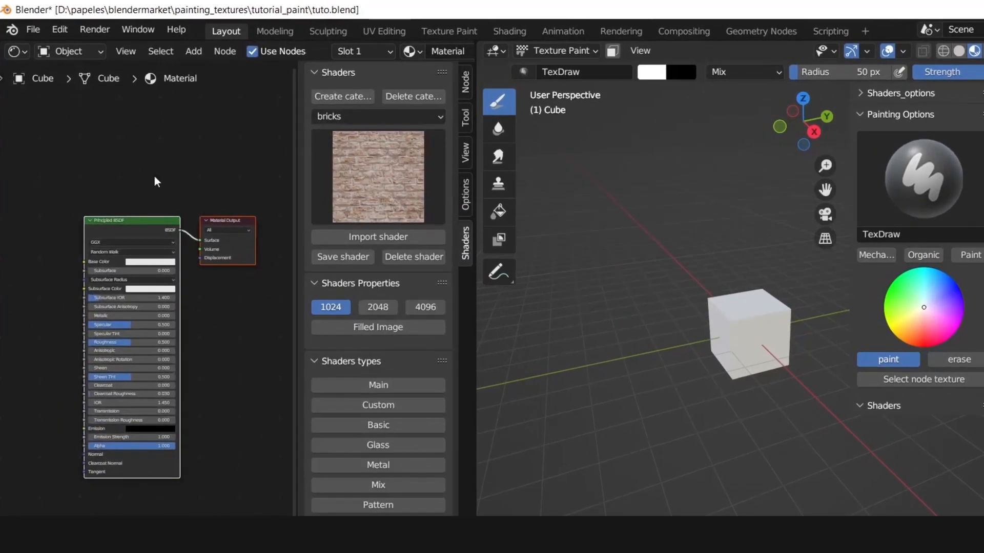
# Look through the add-on's brick shader previews and its list of shader categories.
pyautogui.click(156, 178)
pyautogui.click(384, 161)
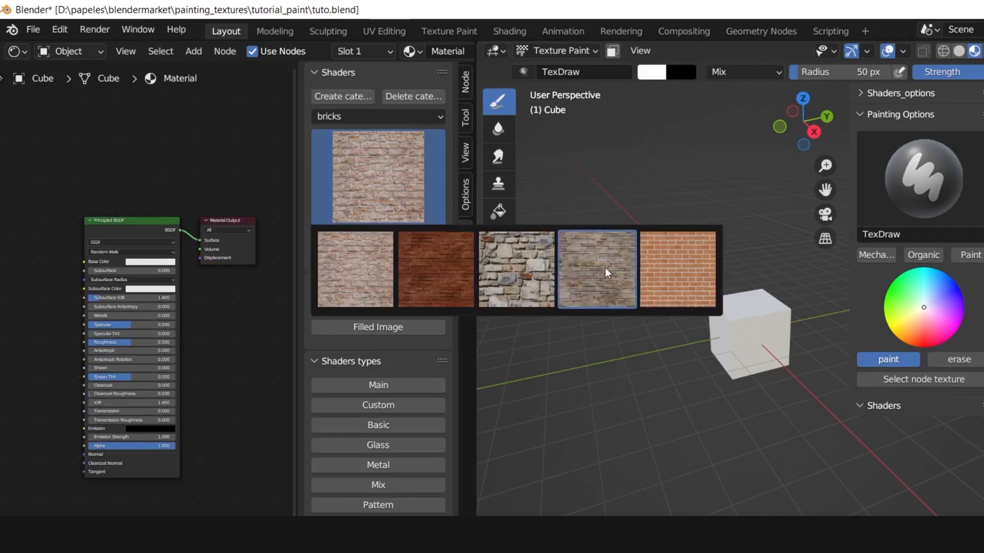
pyautogui.click(358, 116)
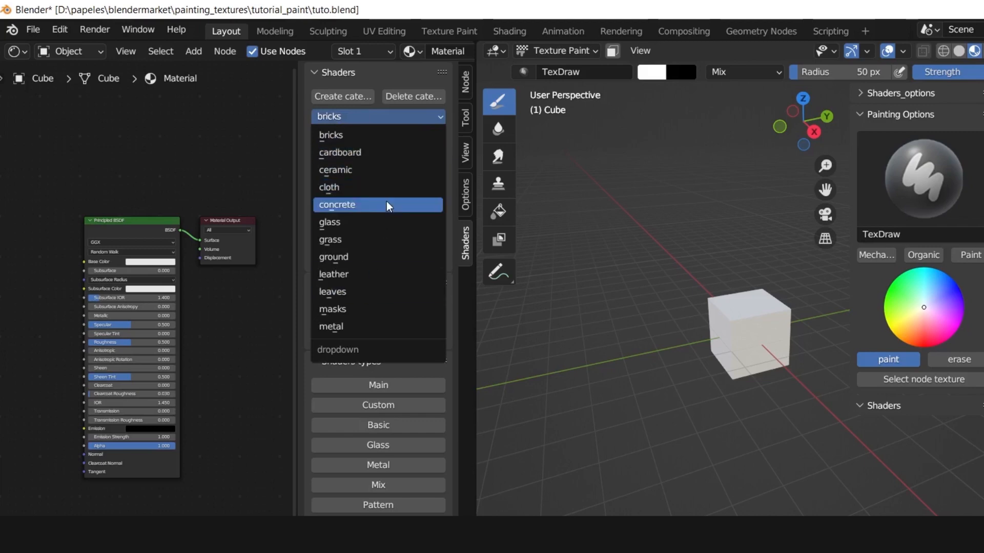
# Delete the Principled BSDF node and import the first shader of the bricks category in its place.
pyautogui.click(149, 223)
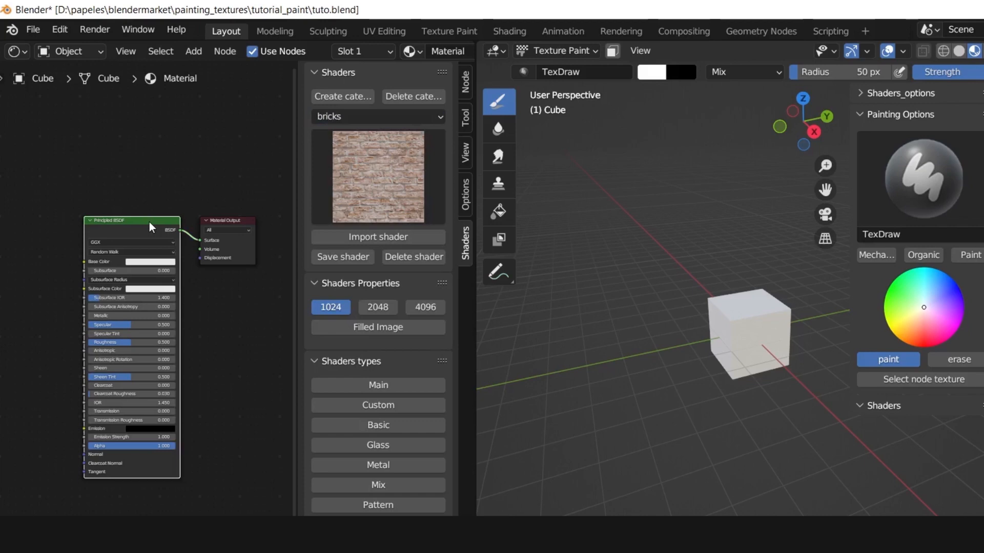
pyautogui.press('Delete')
pyautogui.click(346, 189)
pyautogui.click(346, 190)
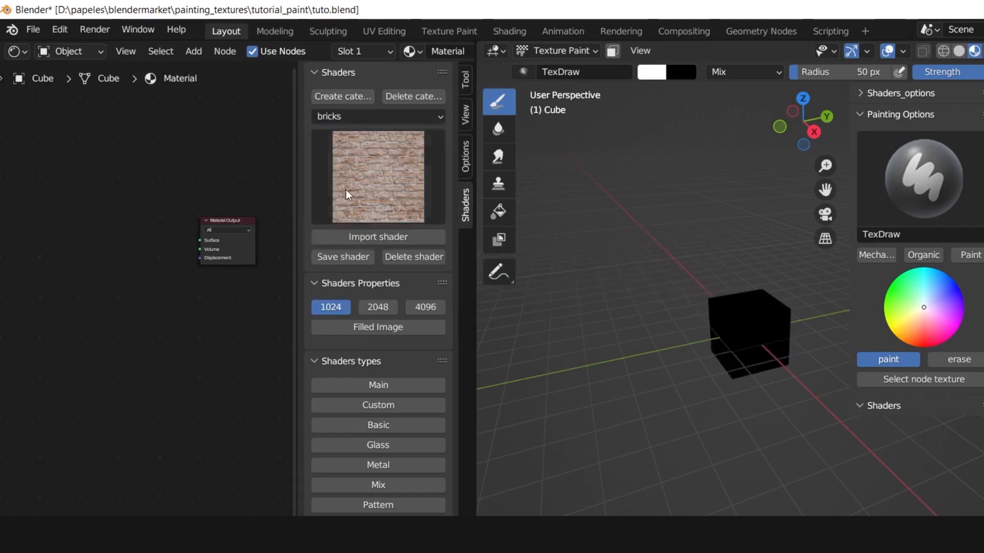
pyautogui.click(358, 236)
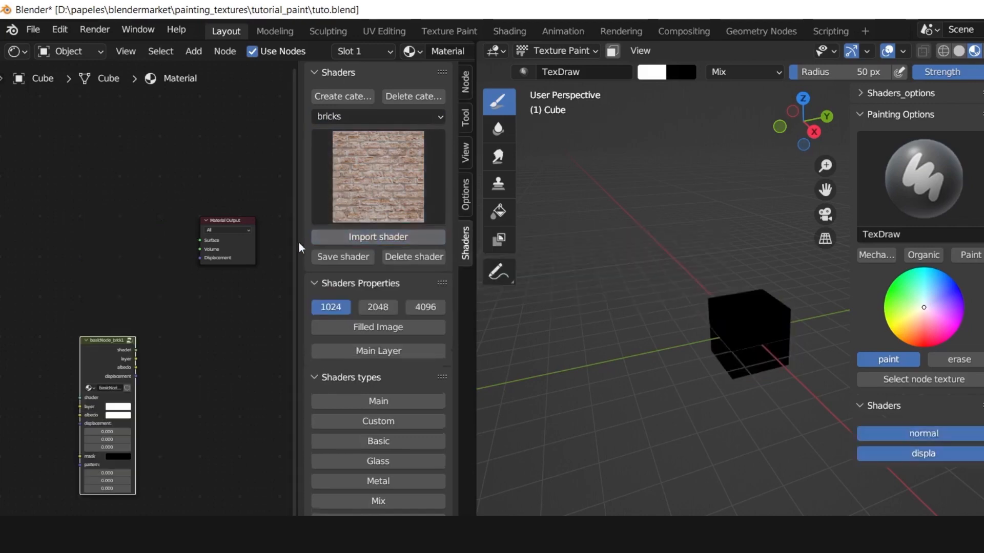
pyautogui.click(133, 213)
# Connect the imported brick node's shader output to the Surface input of the Material Output.
pyautogui.scroll(2, 163, 212)
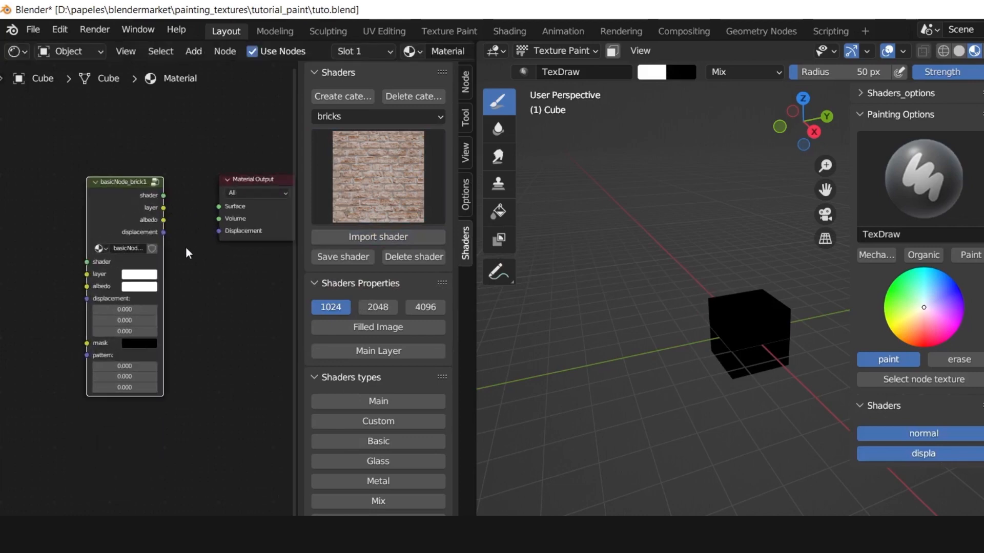
pyautogui.moveTo(185, 247); pyautogui.dragTo(163, 273, button='middle')
pyautogui.moveTo(143, 224); pyautogui.dragTo(204, 235)
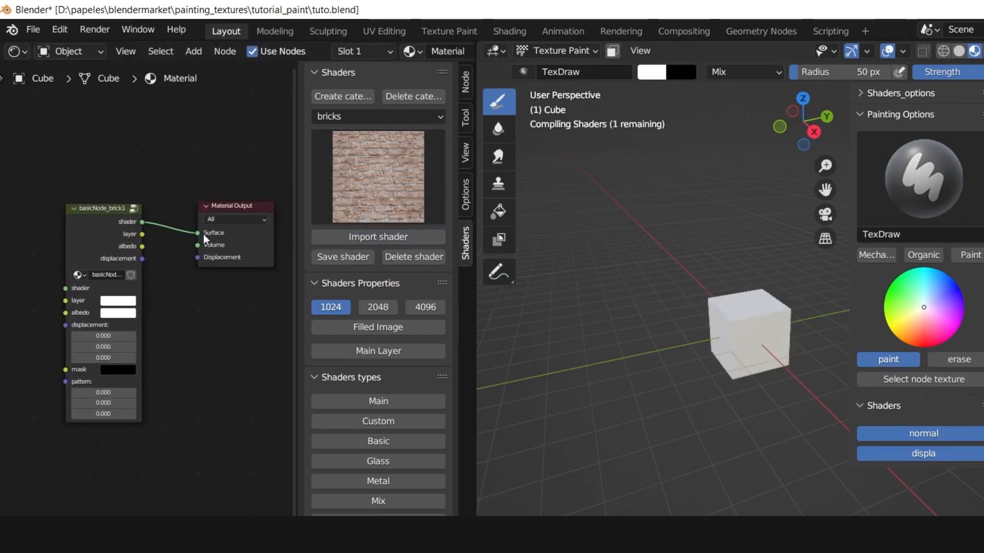
# Select the imported brick node and paint a brick-textured stroke across the cube's top and side faces.
pyautogui.scroll(5, 692, 310)
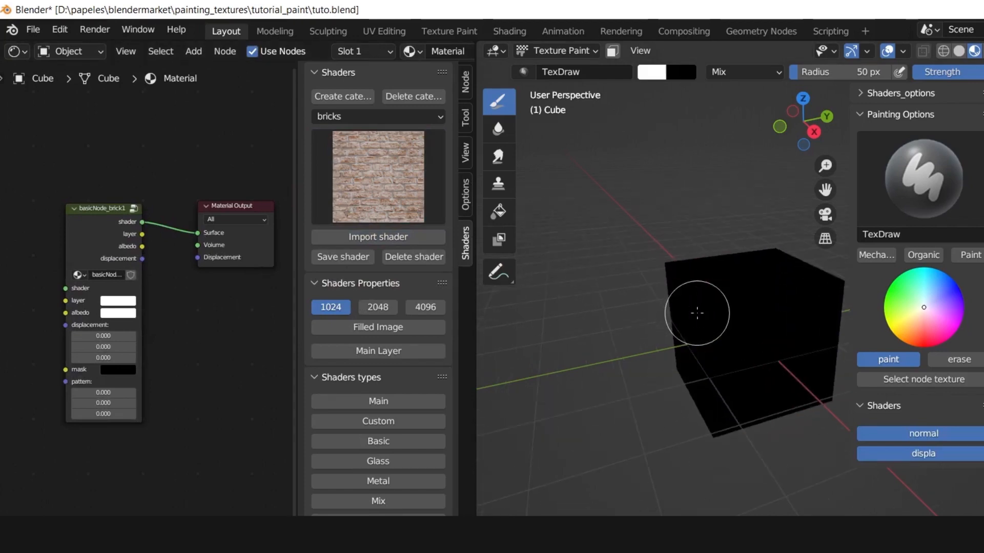
pyautogui.moveTo(613, 311)
pyautogui.mouseDown(button='middle')
pyautogui.moveTo(610, 347)
pyautogui.moveTo(641, 325)
pyautogui.mouseUp(button='middle')
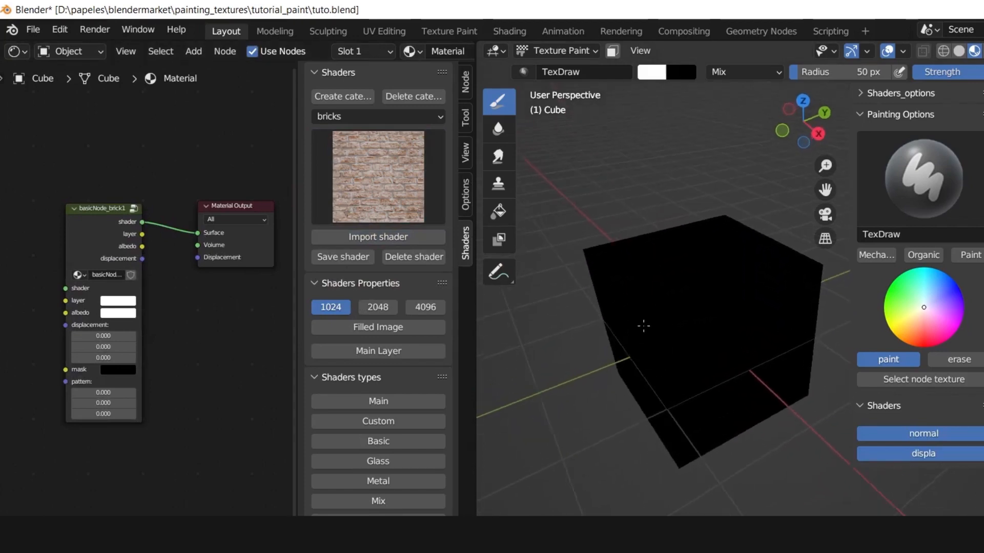
pyautogui.moveTo(727, 292); pyautogui.dragTo(709, 303, button='middle')
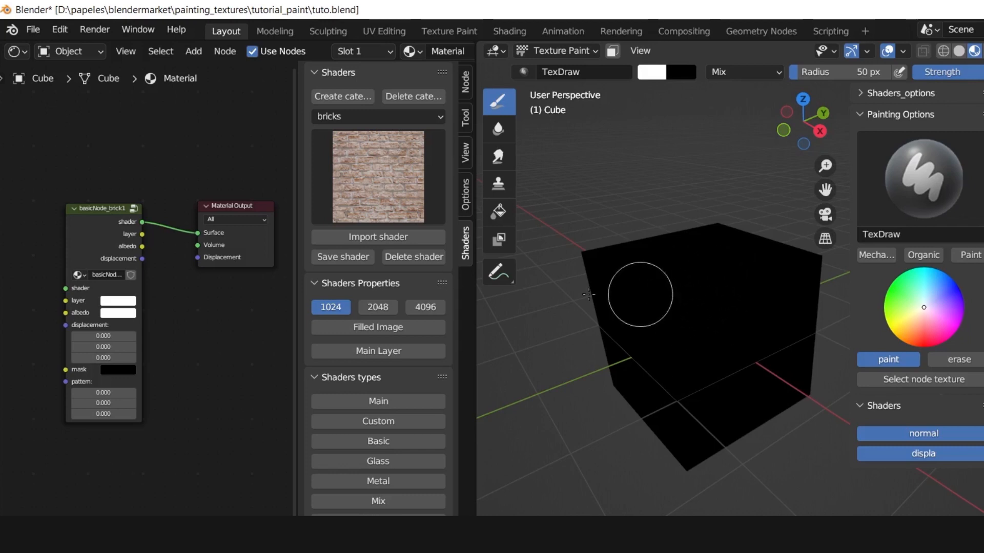
pyautogui.click(93, 270)
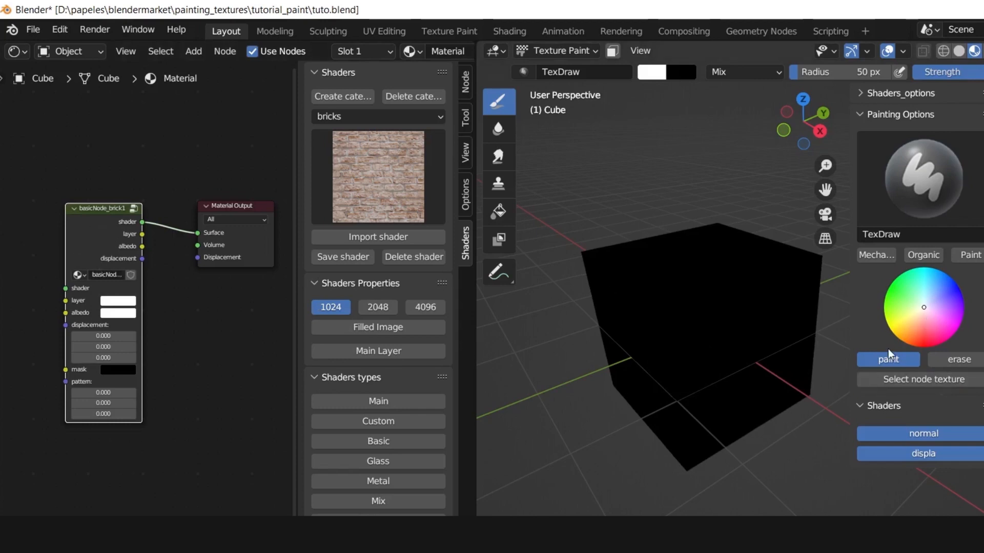
pyautogui.moveTo(748, 292); pyautogui.dragTo(717, 316, button='middle')
pyautogui.moveTo(703, 274)
pyautogui.mouseDown()
pyautogui.moveTo(713, 286)
pyautogui.moveTo(707, 325)
pyautogui.moveTo(784, 308)
pyautogui.moveTo(648, 324)
pyautogui.moveTo(671, 351)
pyautogui.mouseUp()
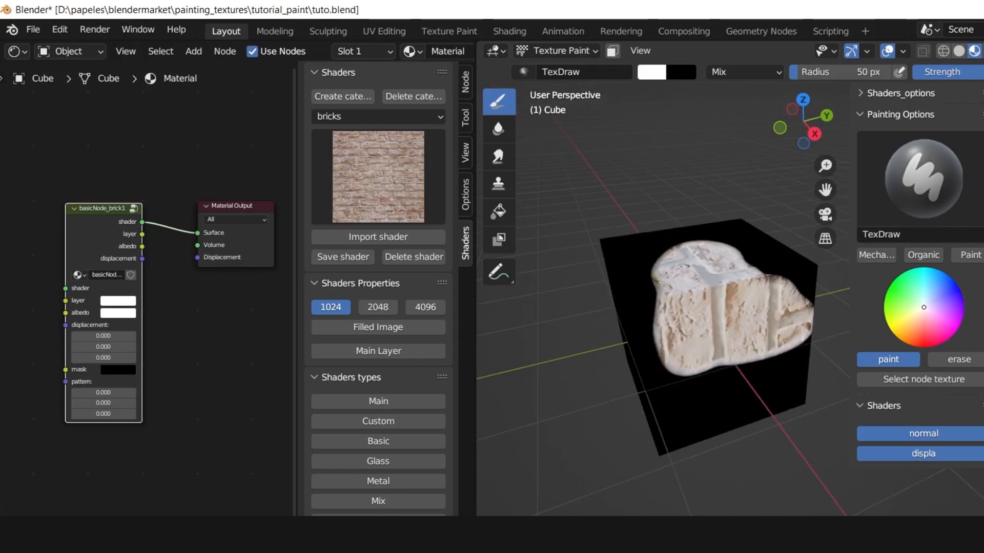
# Erase the lower part of the painted brick stroke and fill the whole cube with the brick texture.
pyautogui.click(958, 359)
pyautogui.moveTo(773, 328)
pyautogui.mouseDown()
pyautogui.moveTo(737, 353)
pyautogui.moveTo(712, 354)
pyautogui.moveTo(721, 367)
pyautogui.mouseUp()
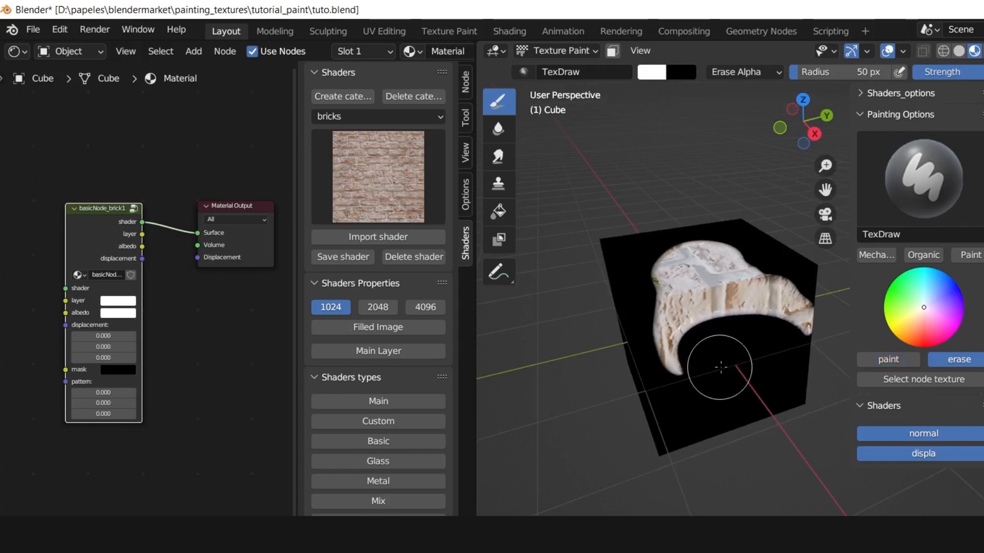
pyautogui.click(498, 210)
pyautogui.moveTo(615, 328); pyautogui.dragTo(687, 346, button='middle')
pyautogui.click(718, 331)
# Expand Shaders_options and set the first stop of the roughness color ramp to position 0.1 with a grey Value of 0.480.
pyautogui.click(893, 94)
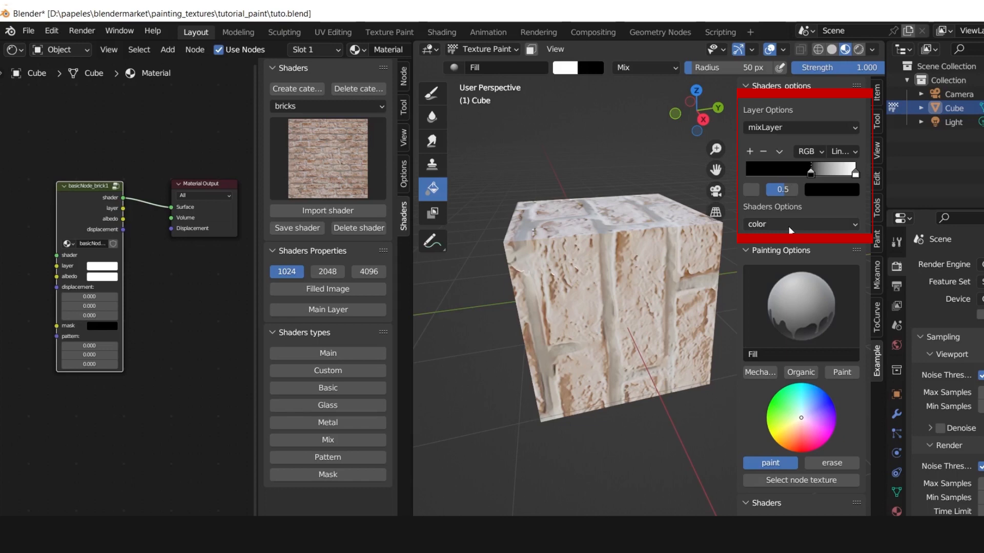
pyautogui.click(794, 225)
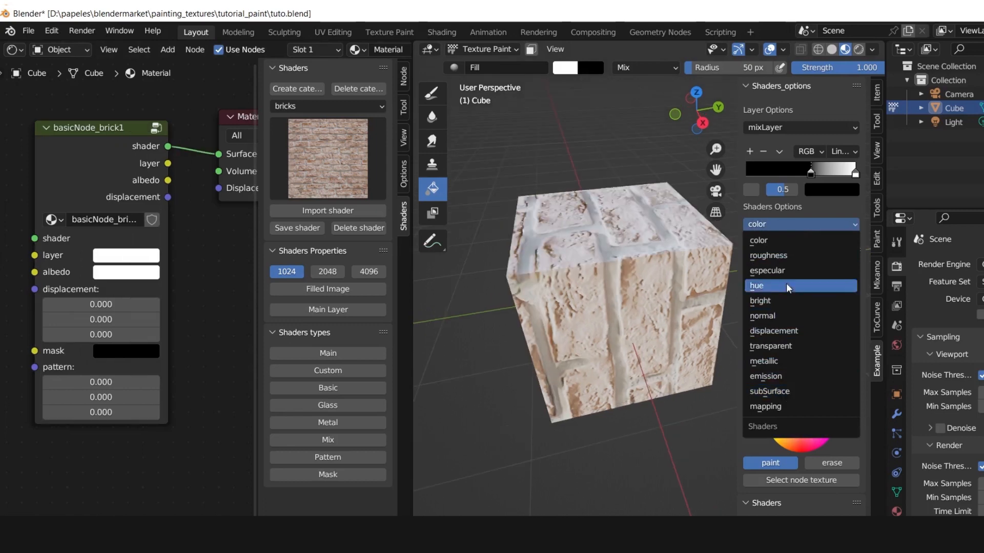
pyautogui.click(787, 256)
pyautogui.moveTo(757, 266)
pyautogui.mouseDown()
pyautogui.moveTo(810, 266)
pyautogui.moveTo(763, 267)
pyautogui.mouseUp()
pyautogui.click(831, 286)
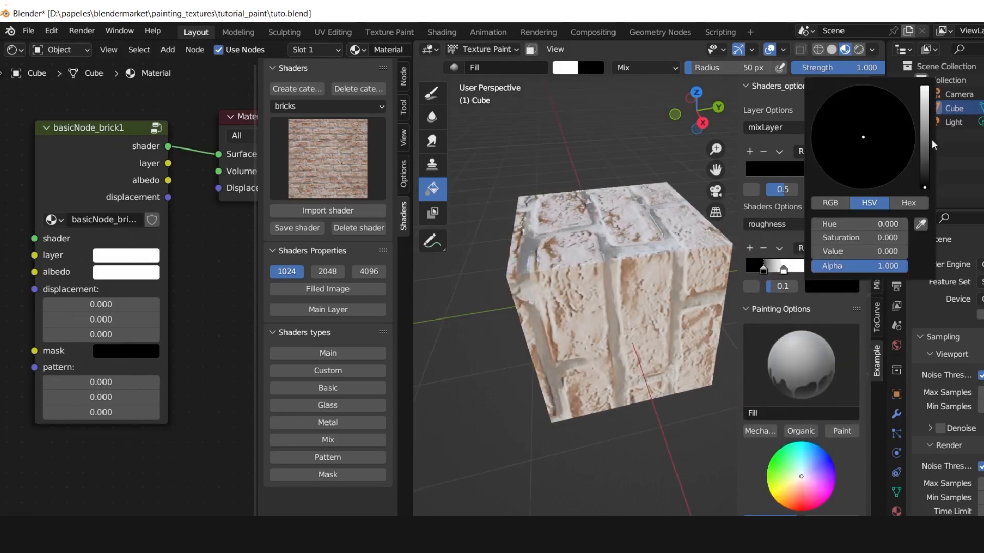
pyautogui.moveTo(925, 155); pyautogui.dragTo(924, 114)
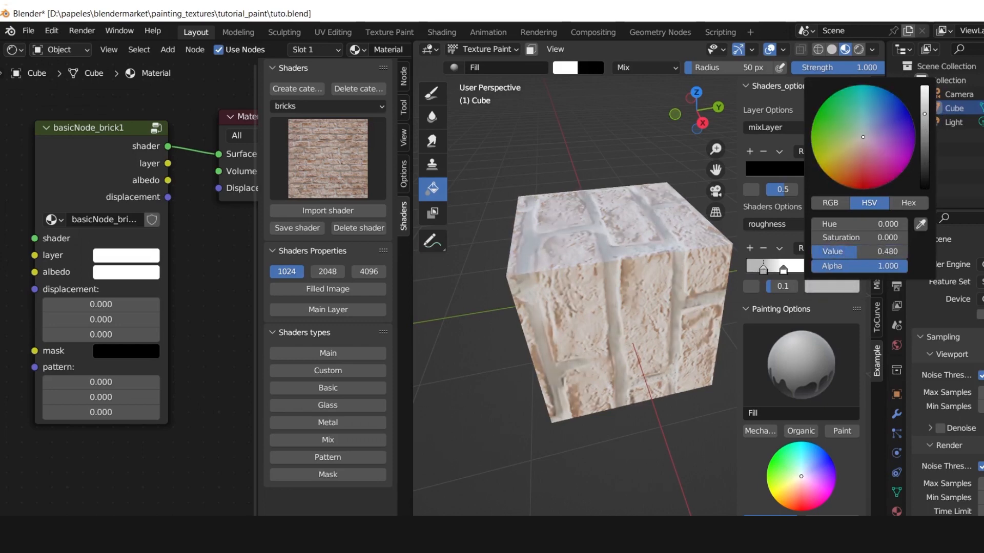
# Darken the especular default value of the brick shader to reduce its shine.
pyautogui.click(779, 225)
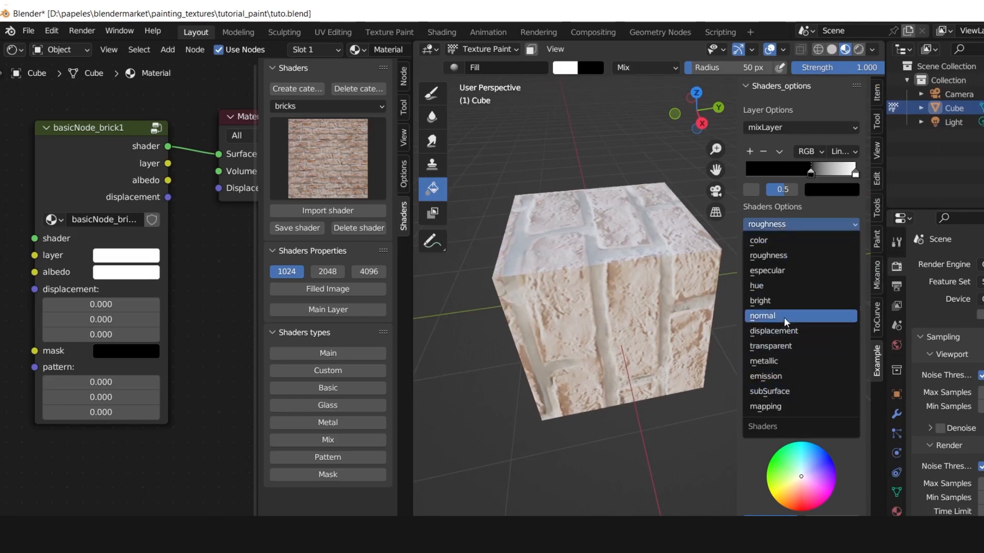
pyautogui.click(775, 271)
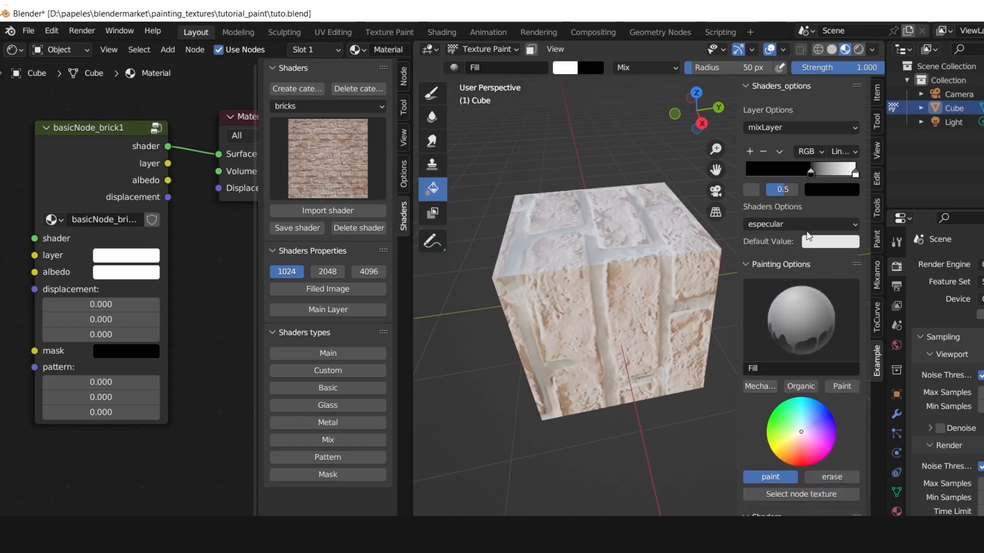
pyautogui.click(828, 243)
pyautogui.moveTo(922, 48); pyautogui.dragTo(921, 129)
pyautogui.moveTo(607, 308)
pyautogui.mouseDown(button='middle')
pyautogui.moveTo(661, 320)
pyautogui.moveTo(584, 305)
pyautogui.moveTo(609, 295)
pyautogui.moveTo(610, 305)
pyautogui.mouseUp(button='middle')
# Raise the third default value of the brick shader's normal option to 10.000.
pyautogui.click(814, 223)
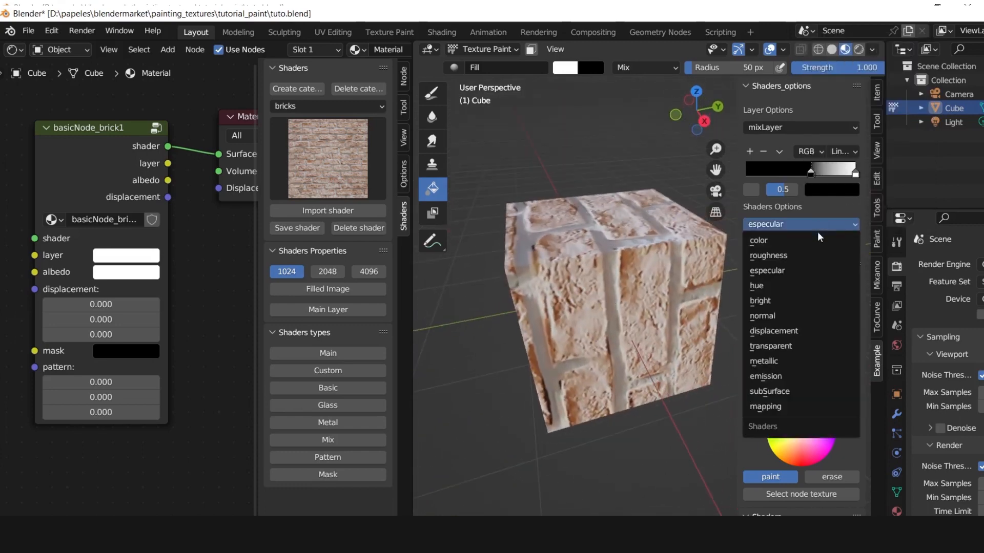
pyautogui.click(763, 316)
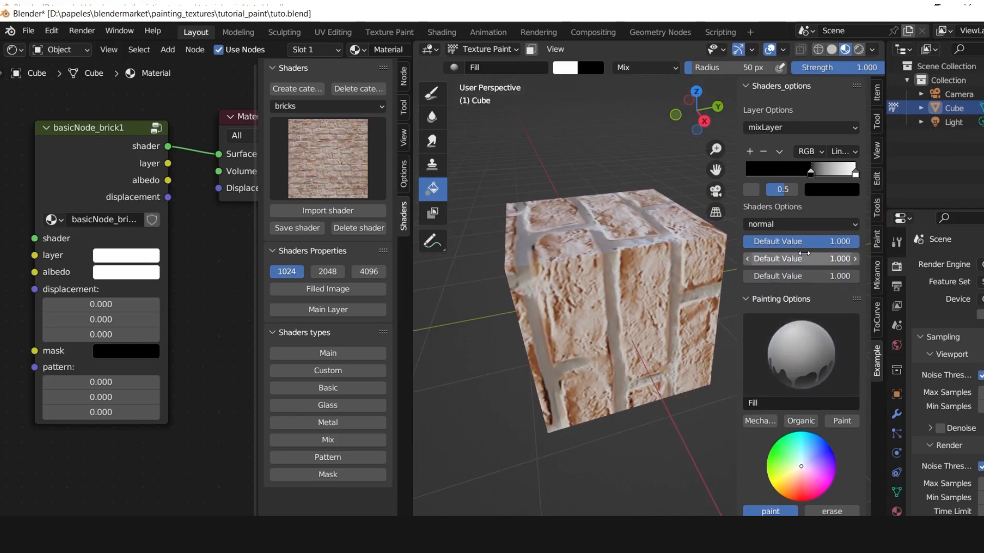
pyautogui.moveTo(810, 277); pyautogui.dragTo(853, 278)
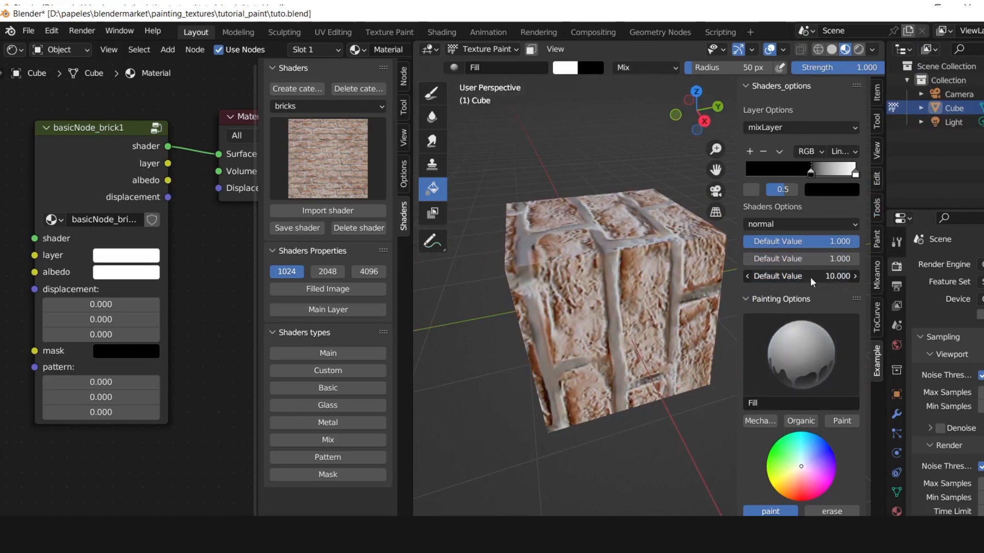
pyautogui.moveTo(607, 305)
pyautogui.mouseDown(button='middle')
pyautogui.moveTo(621, 274)
pyautogui.moveTo(626, 293)
pyautogui.moveTo(611, 294)
pyautogui.mouseUp(button='middle')
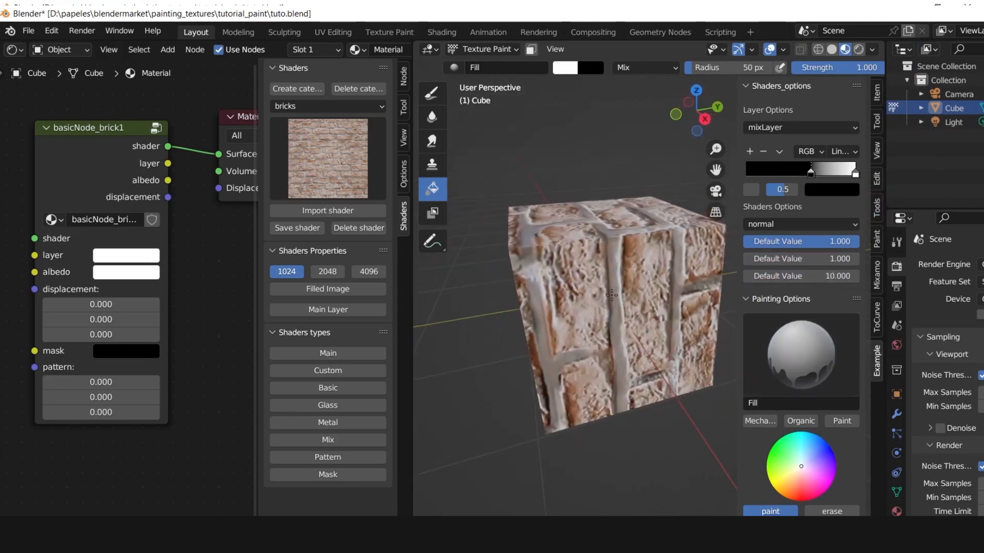
# Set the brick shader's mapping size to 5.0 on all three axes.
pyautogui.click(807, 224)
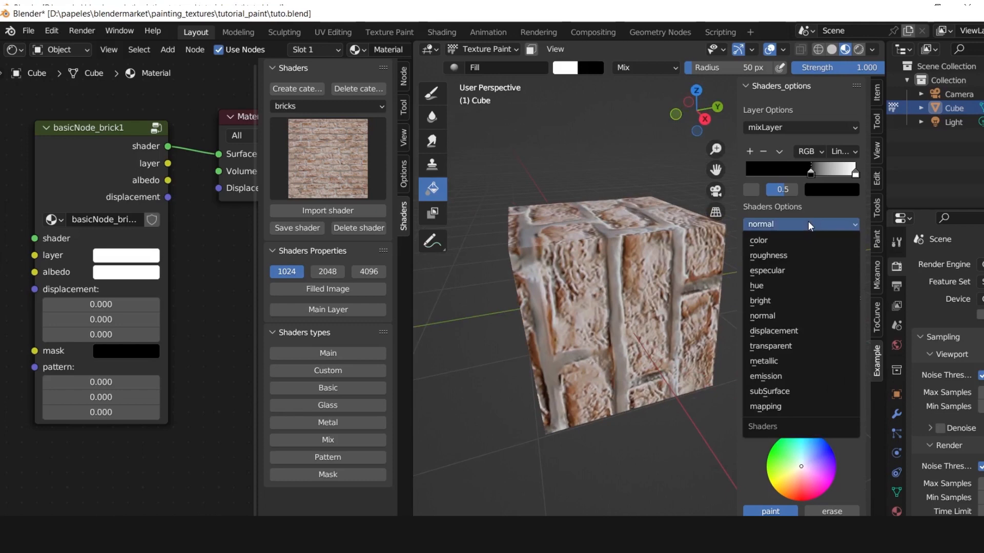
pyautogui.click(769, 406)
pyautogui.moveTo(736, 230); pyautogui.dragTo(715, 233)
pyautogui.click(771, 242)
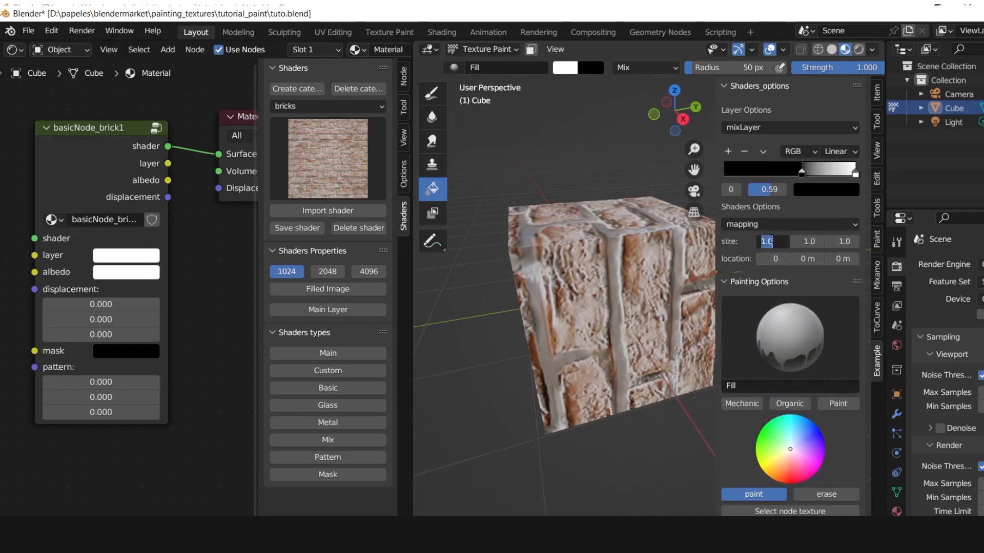
pyautogui.write('5')
pyautogui.press('Return')
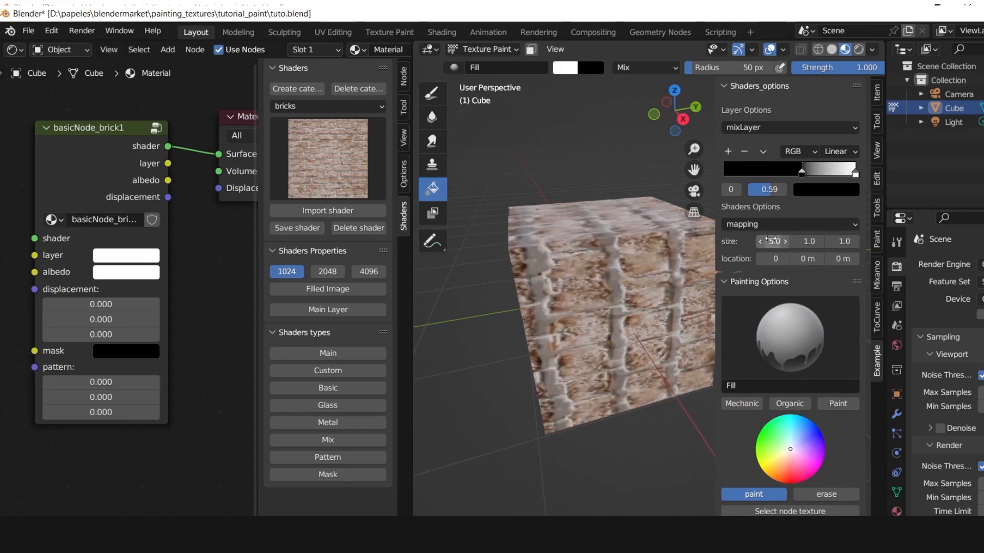
pyautogui.click(809, 241)
pyautogui.write('5')
pyautogui.press('Return')
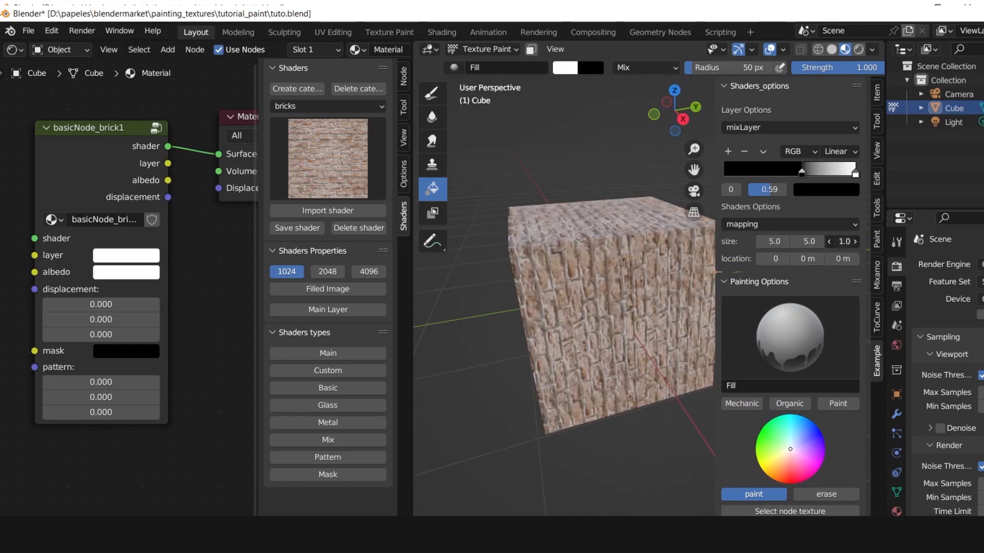
pyautogui.click(842, 241)
pyautogui.write('5')
pyautogui.press('Return')
pyautogui.moveTo(619, 255); pyautogui.dragTo(619, 297, button='middle')
pyautogui.scroll(6, 596, 229)
pyautogui.scroll(-6, 609, 225)
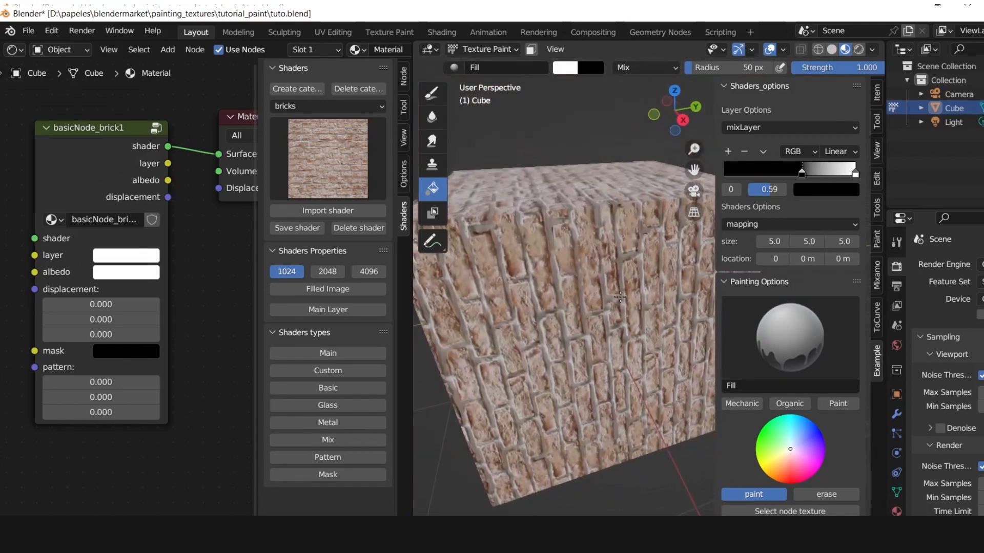
pyautogui.scroll(-3, 619, 297)
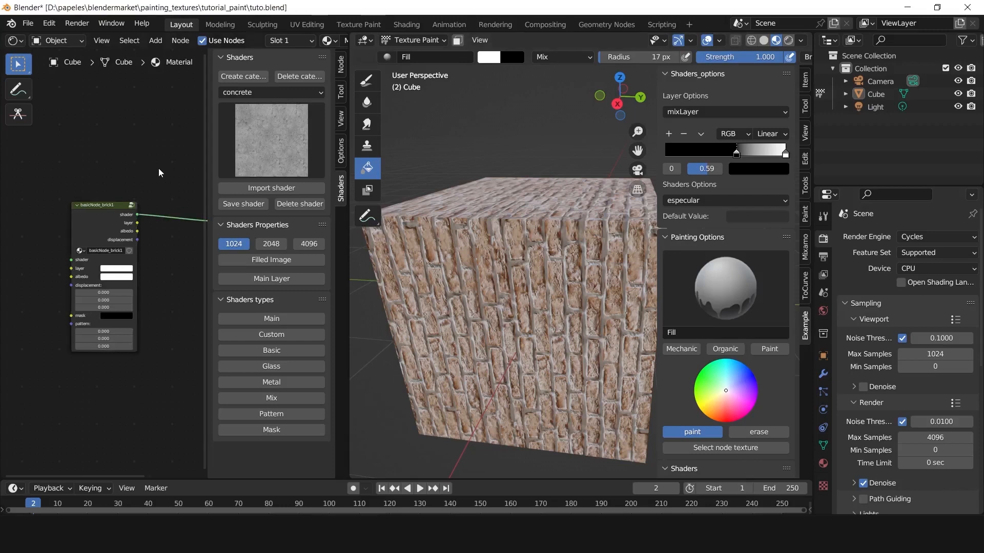
# Import the first shader of the concrete category into the cube's node tree.
pyautogui.moveTo(158, 171); pyautogui.dragTo(108, 173, button='middle')
pyautogui.moveTo(61, 207); pyautogui.dragTo(63, 207)
pyautogui.moveTo(66, 215); pyautogui.dragTo(67, 212)
pyautogui.moveTo(122, 170)
pyautogui.mouseDown(button='middle')
pyautogui.moveTo(160, 173)
pyautogui.moveTo(130, 167)
pyautogui.mouseUp(button='middle')
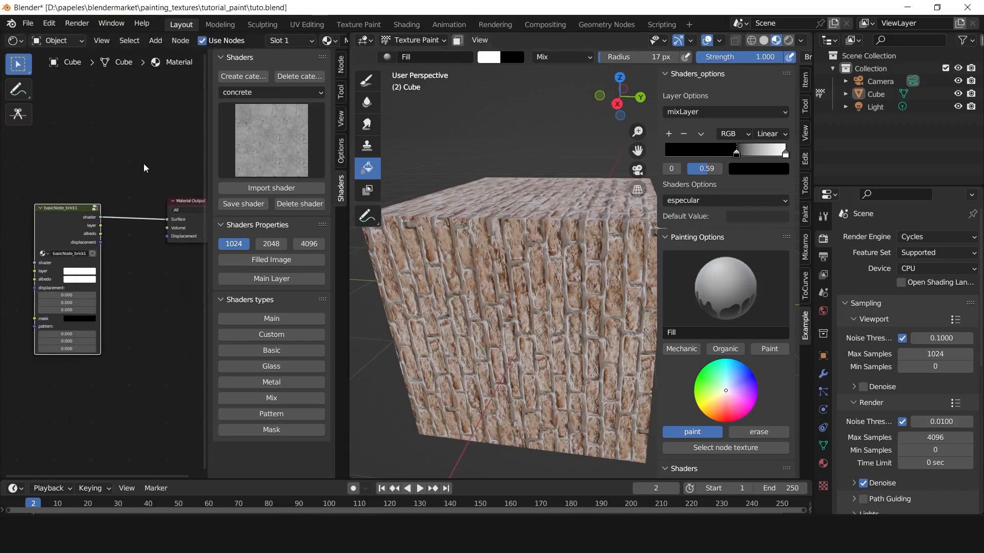
pyautogui.click(281, 143)
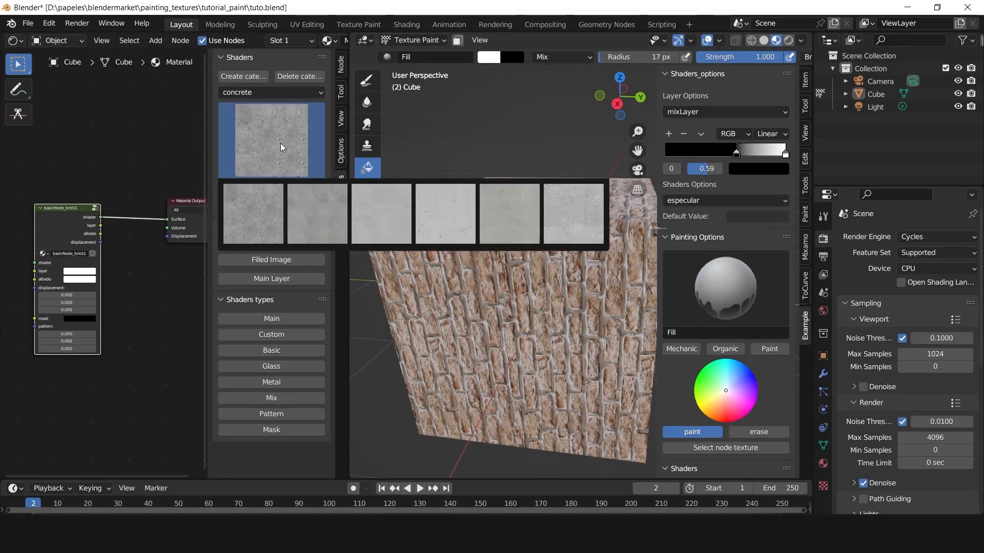
pyautogui.click(281, 144)
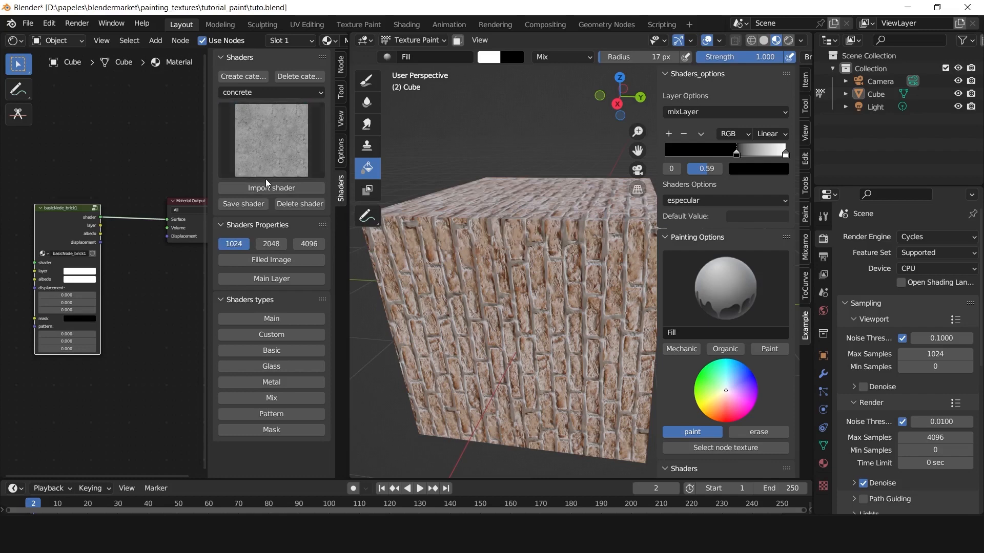
pyautogui.moveTo(151, 185); pyautogui.dragTo(155, 178, button='middle')
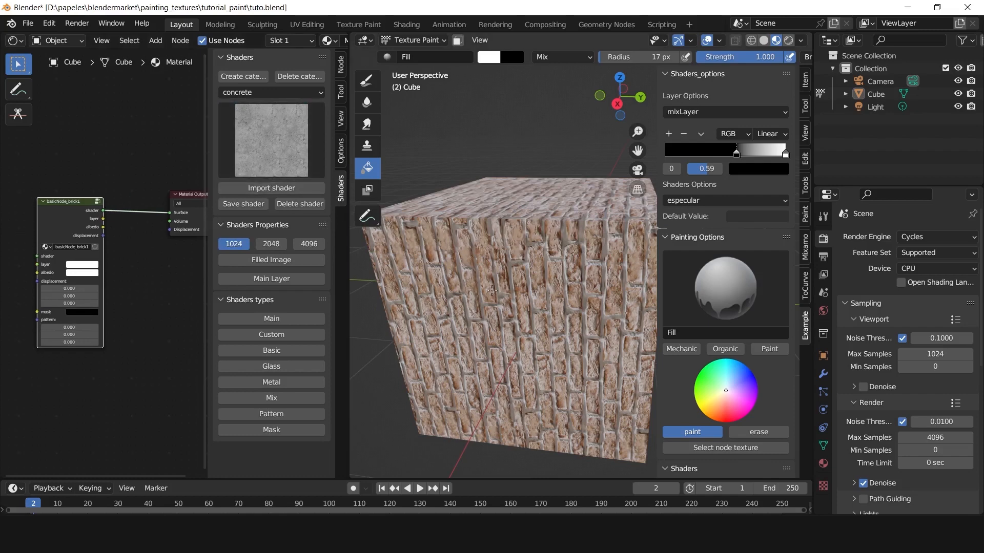
pyautogui.click(269, 188)
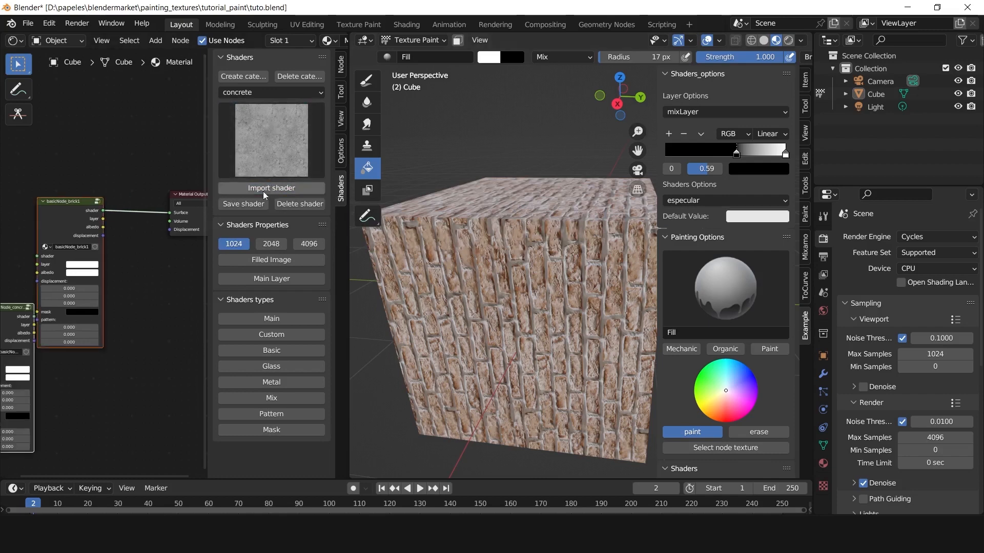
# Insert the concrete node between the brick node and the Material Output, with the brick's shader output feeding the concrete's shader input.
pyautogui.scroll(-2, 146, 312)
pyautogui.scroll(3, 44, 268)
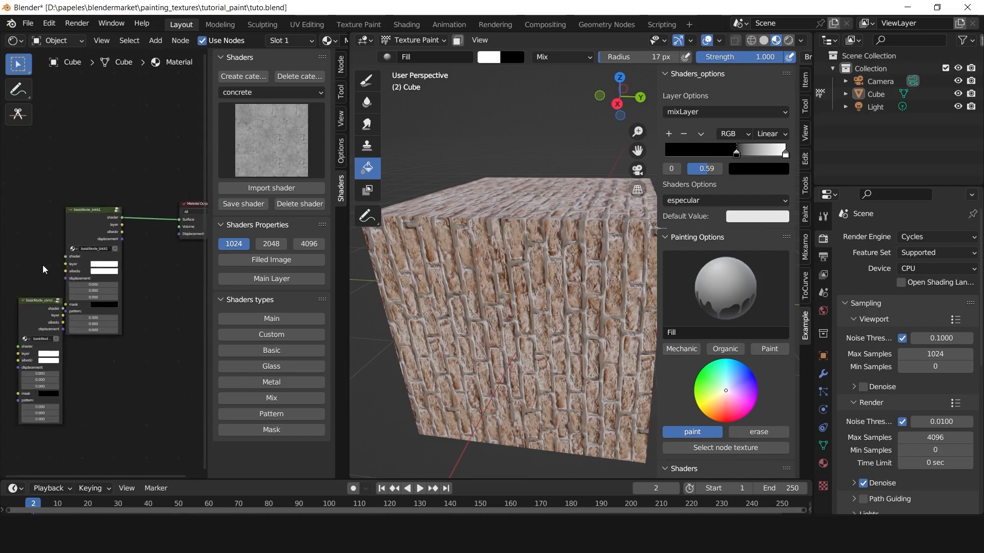
pyautogui.moveTo(55, 265); pyautogui.dragTo(61, 258, button='middle')
pyautogui.moveTo(52, 313); pyautogui.dragTo(170, 270)
pyautogui.moveTo(153, 246); pyautogui.dragTo(116, 258, button='middle')
pyautogui.moveTo(132, 272); pyautogui.dragTo(60, 227)
pyautogui.scroll(4, 70, 233)
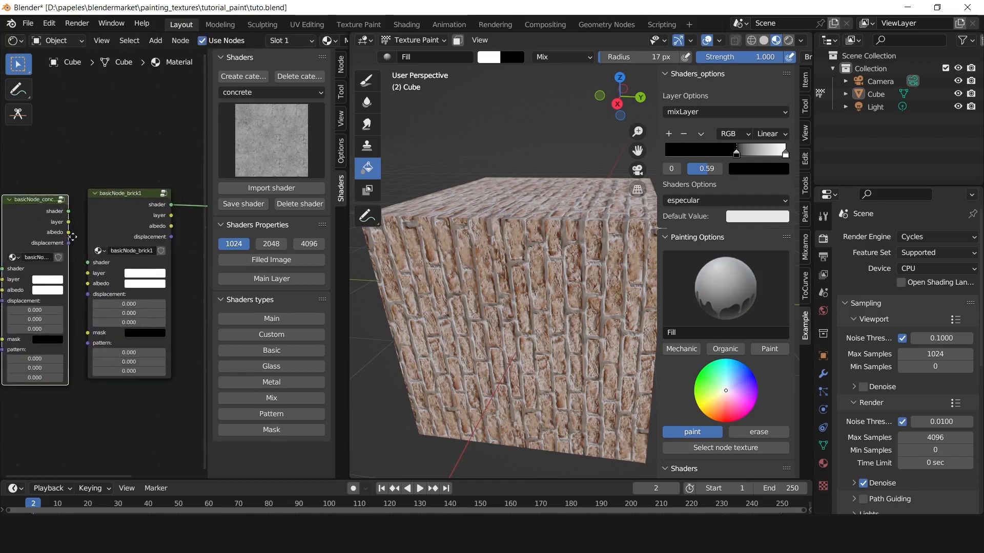
pyautogui.moveTo(69, 236)
pyautogui.mouseDown(button='middle')
pyautogui.moveTo(102, 237)
pyautogui.moveTo(85, 246)
pyautogui.mouseUp(button='middle')
pyautogui.scroll(-2, 70, 236)
pyautogui.moveTo(23, 242); pyautogui.dragTo(153, 258)
pyautogui.scroll(5, 135, 248)
pyautogui.moveTo(153, 257); pyautogui.dragTo(132, 239, button='middle')
pyautogui.moveTo(134, 245); pyautogui.dragTo(166, 210)
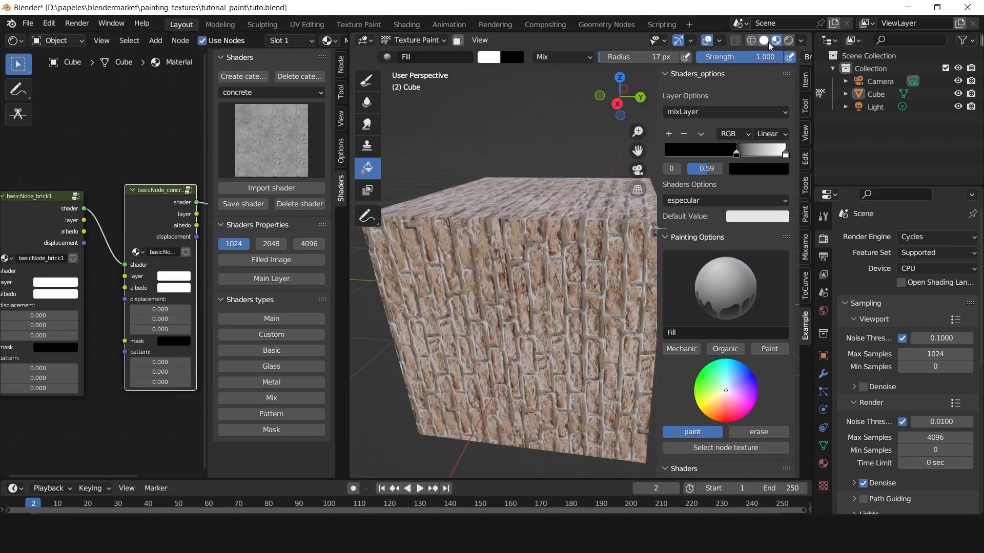
# Switch the 3D viewport to solid shading and connect the brick node's layer output to the concrete node's layer input.
pyautogui.click(766, 41)
pyautogui.scroll(1, 101, 268)
pyautogui.moveTo(81, 212); pyautogui.dragTo(127, 279)
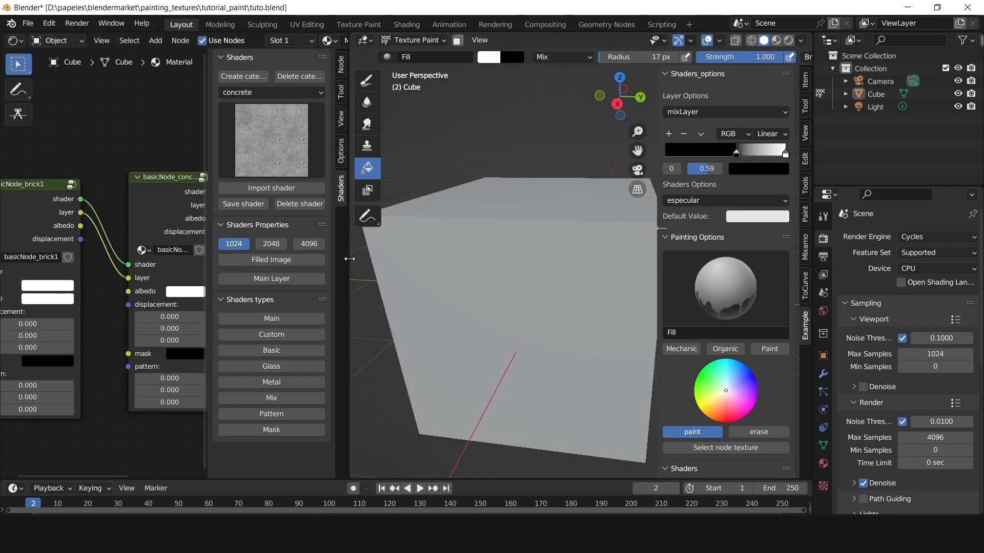
# Connect the brick node's albedo and displacement outputs to the matching inputs of the concrete node.
pyautogui.moveTo(350, 259); pyautogui.dragTo(573, 259)
pyautogui.scroll(3, 328, 252)
pyautogui.moveTo(330, 250); pyautogui.dragTo(271, 230, button='middle')
pyautogui.scroll(2, 233, 241)
pyautogui.moveTo(184, 211); pyautogui.dragTo(190, 243, button='middle')
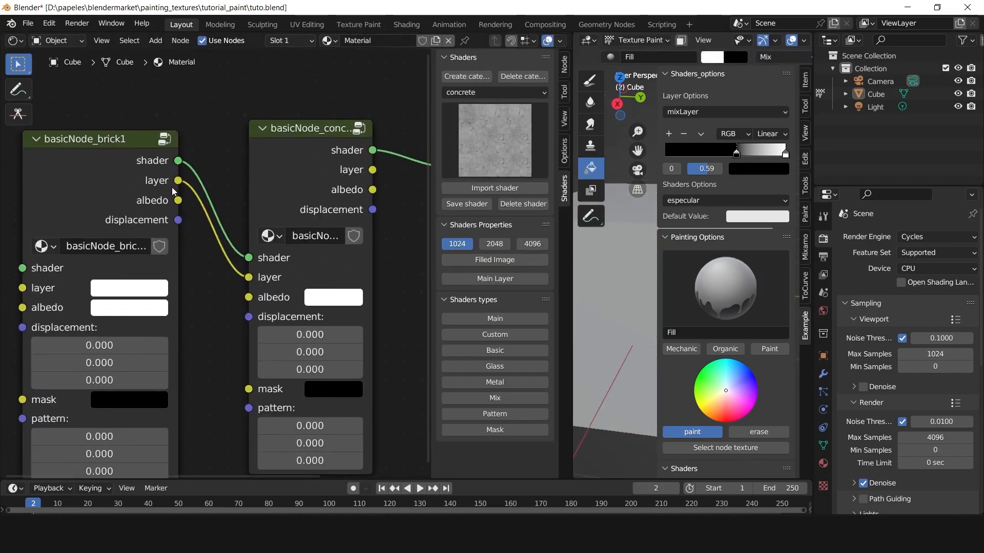
pyautogui.moveTo(178, 200); pyautogui.dragTo(248, 297)
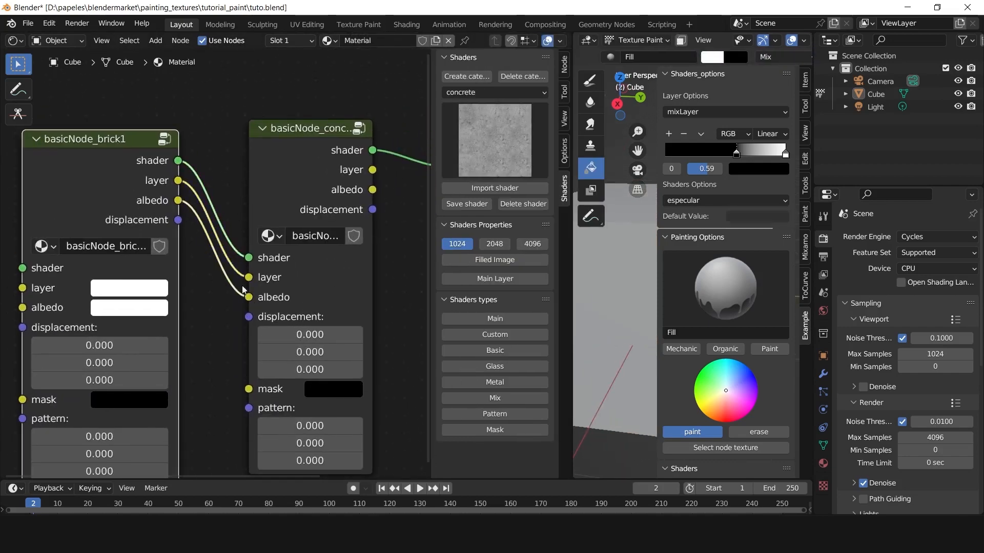
pyautogui.moveTo(178, 221); pyautogui.dragTo(248, 317)
pyautogui.scroll(-4, 249, 317)
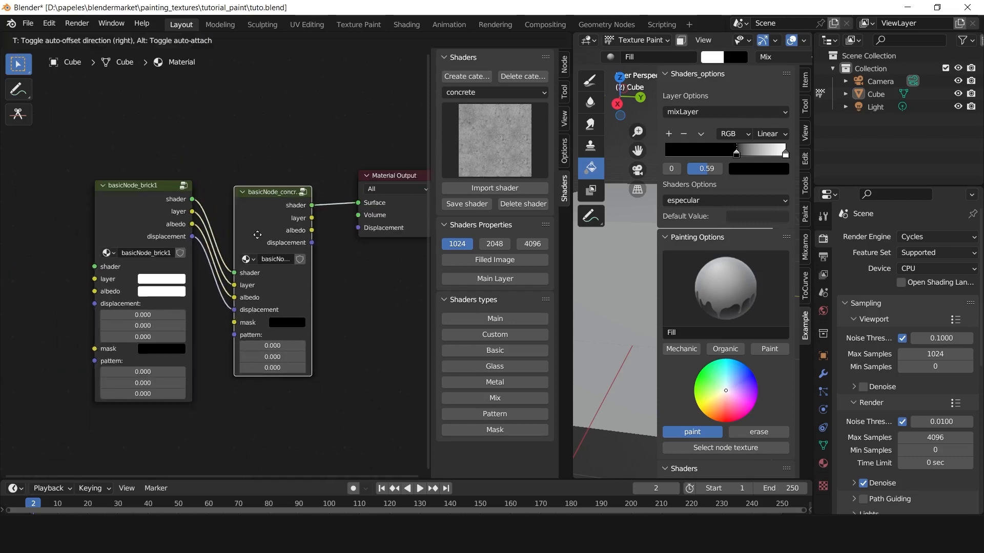
pyautogui.moveTo(369, 264); pyautogui.dragTo(312, 259, button='middle')
pyautogui.moveTo(572, 259); pyautogui.dragTo(382, 254)
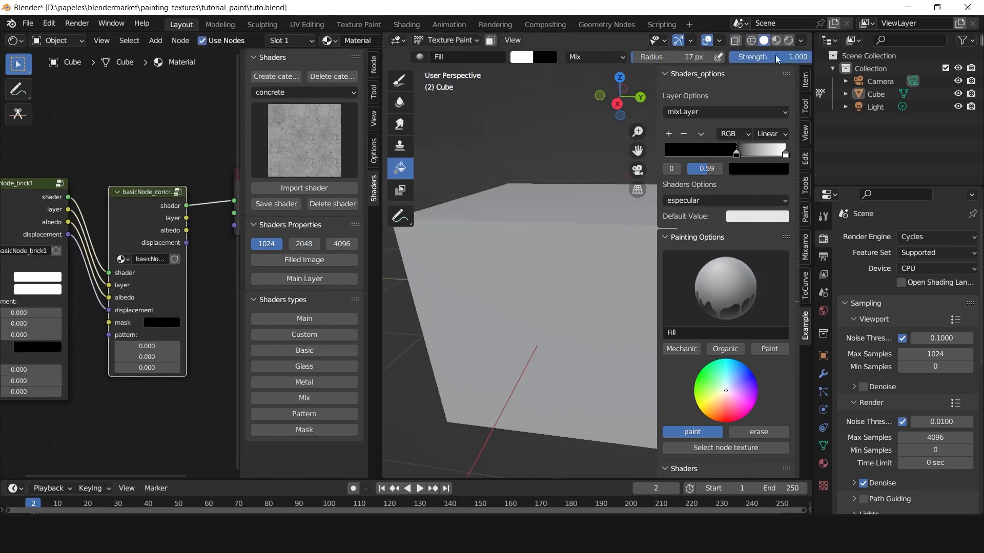
# Switch the 3D viewport to material preview and paint concrete strokes and patches on the cube's faces with the Draw brush.
pyautogui.click(776, 40)
pyautogui.moveTo(540, 248); pyautogui.dragTo(465, 264, button='middle')
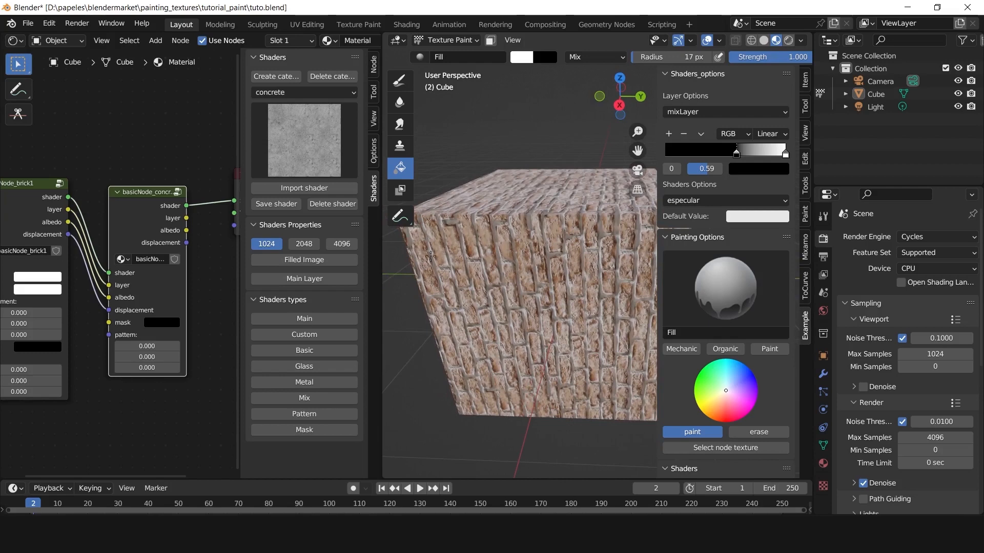
pyautogui.scroll(-2, 743, 298)
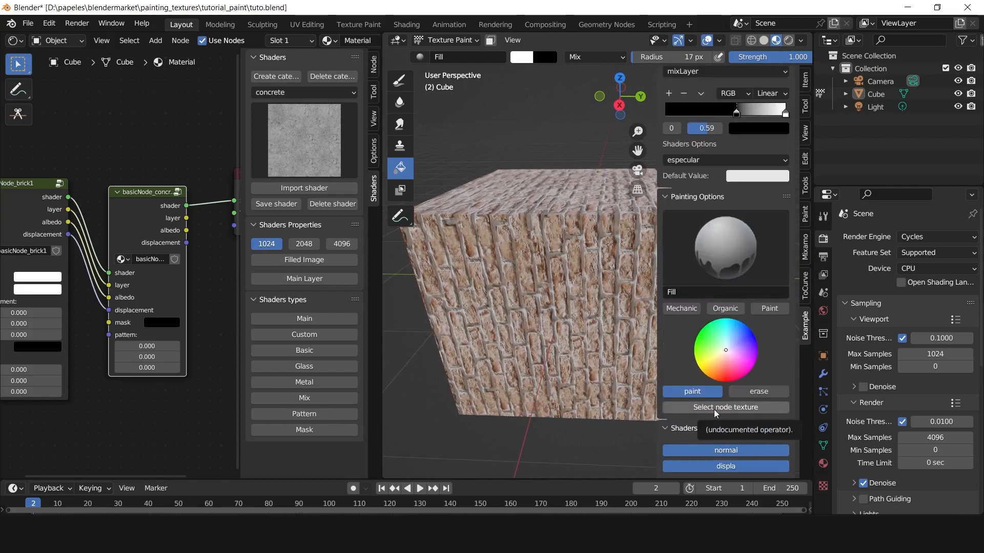
pyautogui.click(400, 81)
pyautogui.moveTo(545, 237); pyautogui.dragTo(549, 307)
pyautogui.moveTo(557, 236)
pyautogui.mouseDown(button='middle')
pyautogui.moveTo(535, 251)
pyautogui.moveTo(539, 281)
pyautogui.mouseUp(button='middle')
pyautogui.moveTo(539, 271)
pyautogui.mouseDown()
pyautogui.moveTo(514, 277)
pyautogui.moveTo(550, 302)
pyautogui.mouseUp()
pyautogui.moveTo(551, 303); pyautogui.dragTo(563, 230, button='middle')
pyautogui.moveTo(577, 215)
pyautogui.mouseDown()
pyautogui.moveTo(603, 254)
pyautogui.moveTo(601, 276)
pyautogui.mouseUp()
pyautogui.moveTo(574, 241)
pyautogui.mouseDown(button='middle')
pyautogui.moveTo(569, 278)
pyautogui.moveTo(579, 263)
pyautogui.mouseUp(button='middle')
# Review the concrete shader's roughness and mapping options and examine the painted concrete up close on the cube.
pyautogui.click(727, 159)
pyautogui.click(730, 202)
pyautogui.click(767, 179)
pyautogui.scroll(-17, 768, 193)
pyautogui.click(727, 161)
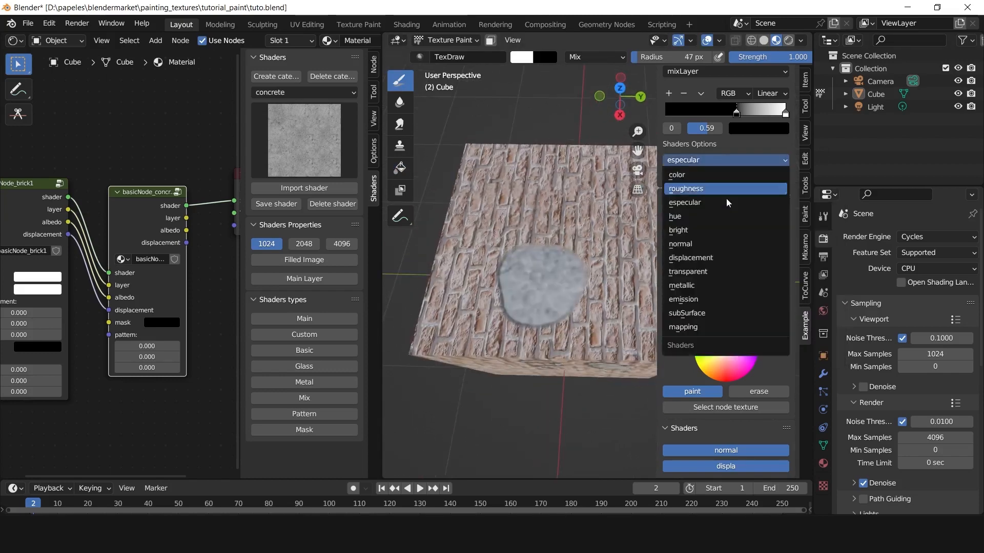
pyautogui.click(687, 188)
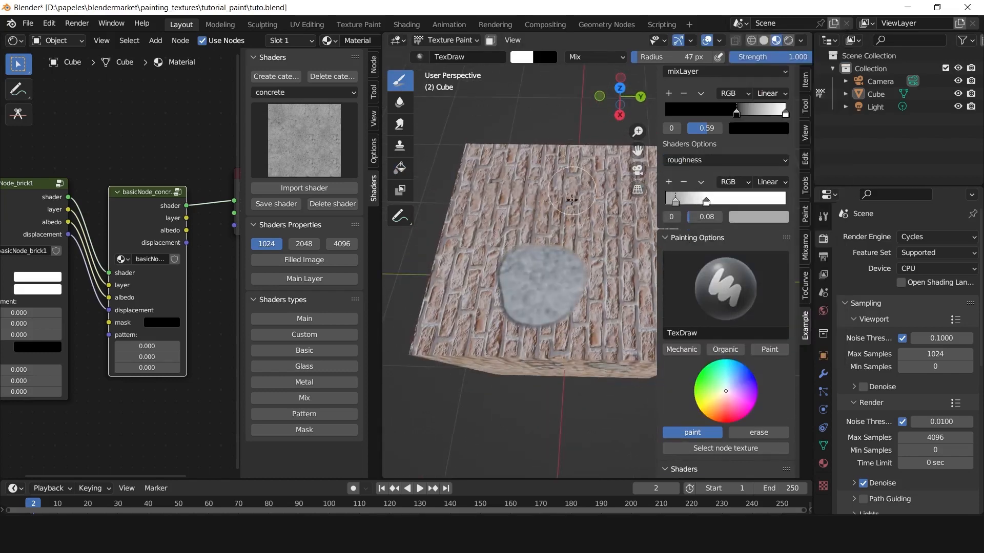
pyautogui.click(725, 160)
pyautogui.click(685, 318)
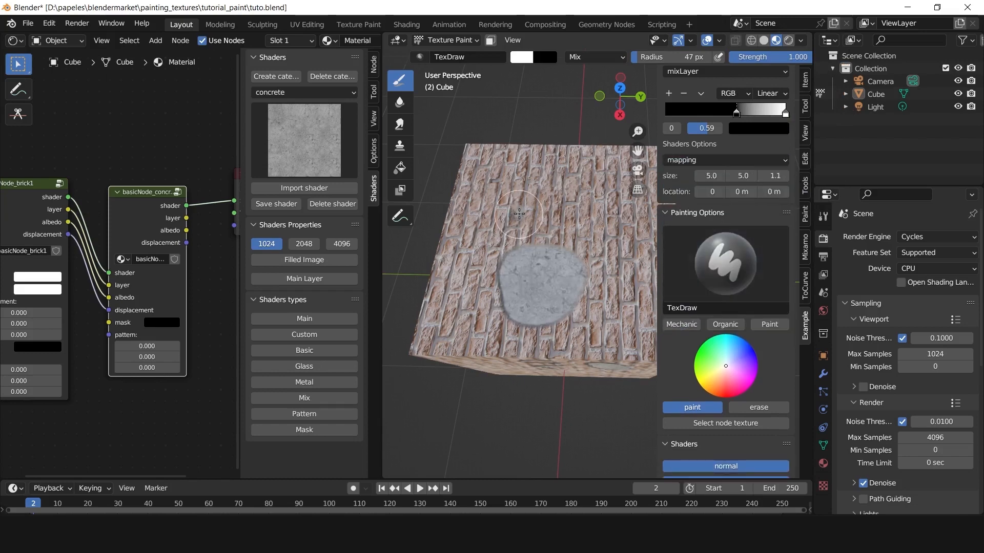
pyautogui.moveTo(550, 368); pyautogui.dragTo(551, 287, button='middle')
pyautogui.scroll(3, 551, 287)
pyautogui.scroll(4, 549, 330)
pyautogui.keyDown('shift'); pyautogui.moveTo(569, 221); pyautogui.dragTo(554, 337, button='middle'); pyautogui.keyUp('shift')
pyautogui.scroll(-7, 548, 329)
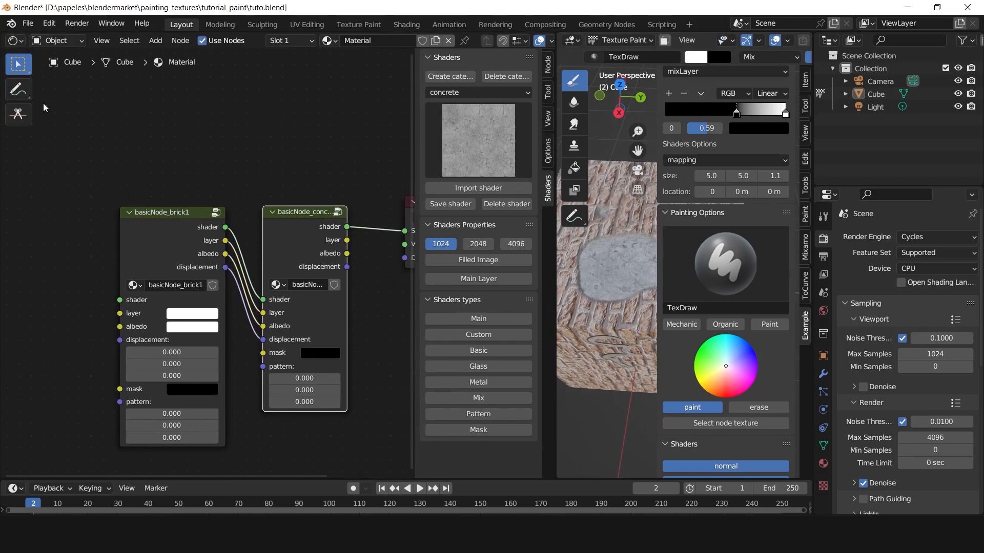
# Annotate the node tree with a rightward arrow, 1L above the brick node, 2L above the concrete node and 3L beside them.
pyautogui.click(18, 90)
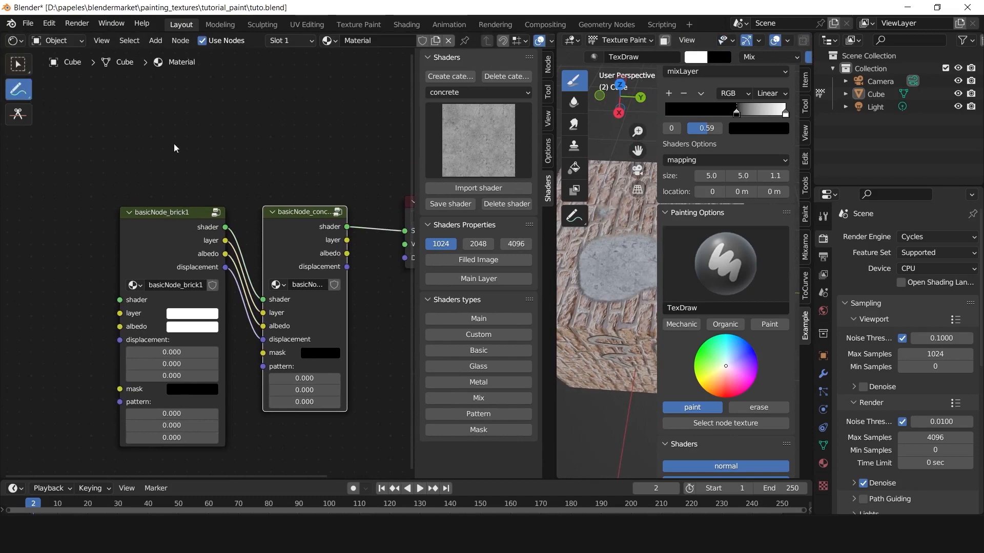
pyautogui.scroll(1, 294, 124)
pyautogui.moveTo(270, 112)
pyautogui.mouseDown()
pyautogui.moveTo(306, 114)
pyautogui.moveTo(275, 136)
pyautogui.mouseUp()
pyautogui.moveTo(146, 159); pyautogui.dragTo(124, 158, button='middle')
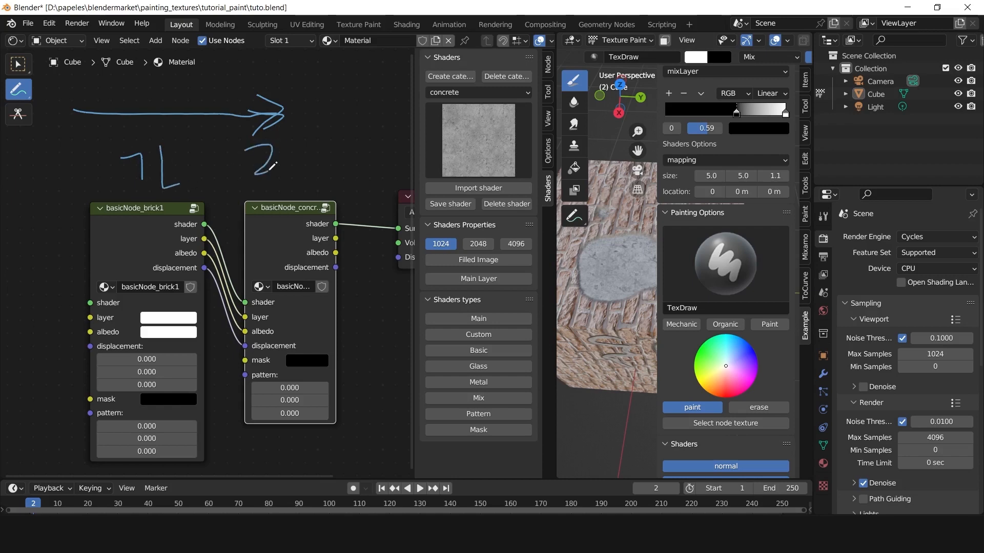
pyautogui.moveTo(330, 163); pyautogui.dragTo(248, 192, button='middle')
pyautogui.moveTo(286, 145); pyautogui.dragTo(311, 137)
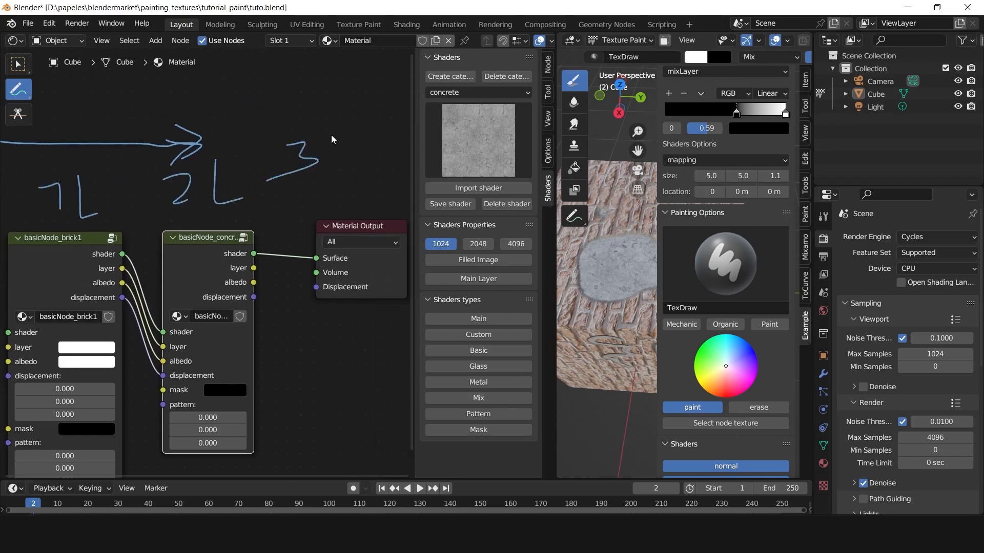
pyautogui.moveTo(346, 188); pyautogui.dragTo(292, 192, button='middle')
pyautogui.scroll(-3, 300, 167)
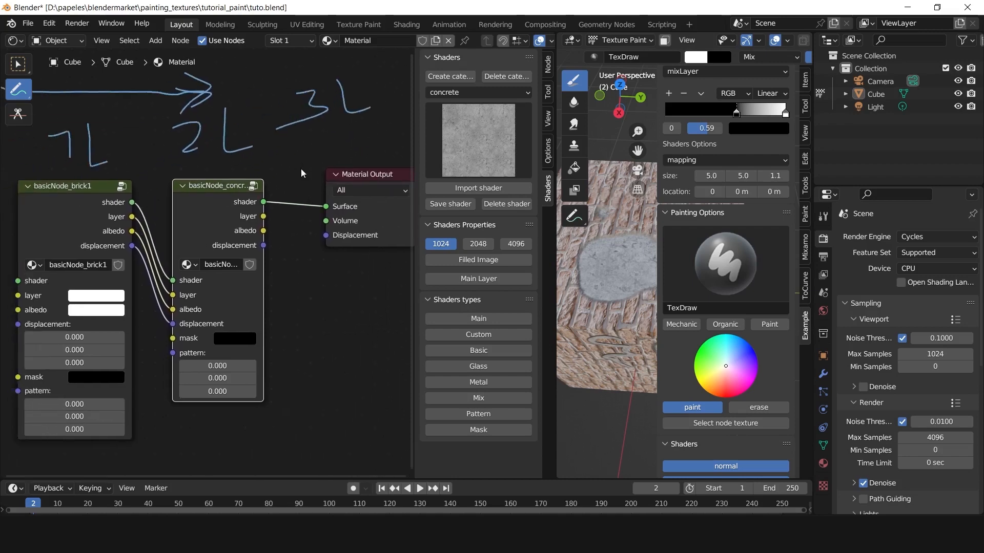
pyautogui.moveTo(269, 167); pyautogui.dragTo(279, 162, button='middle')
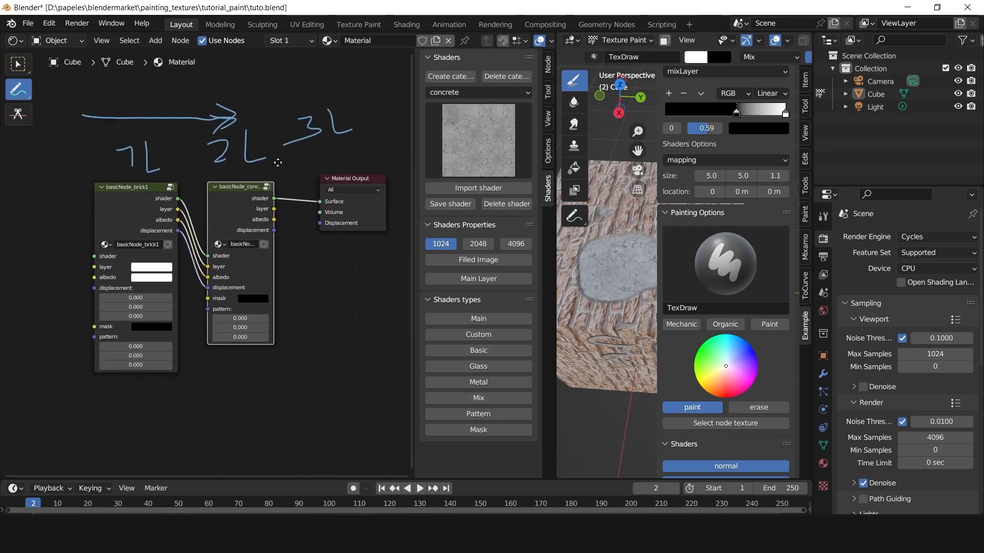
pyautogui.click(19, 65)
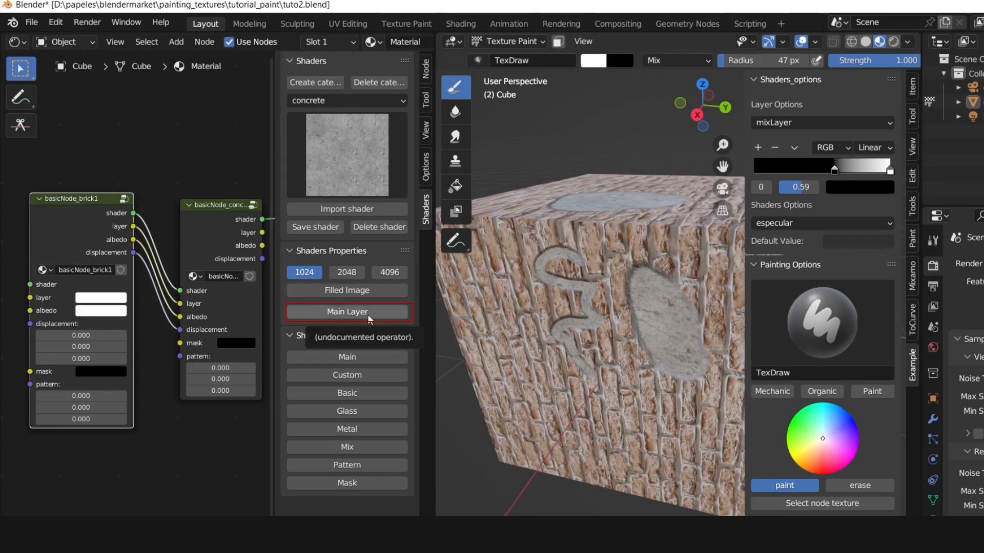
# Mark the brick node as the main layer and move the concrete node slightly closer to it.
pyautogui.click(349, 318)
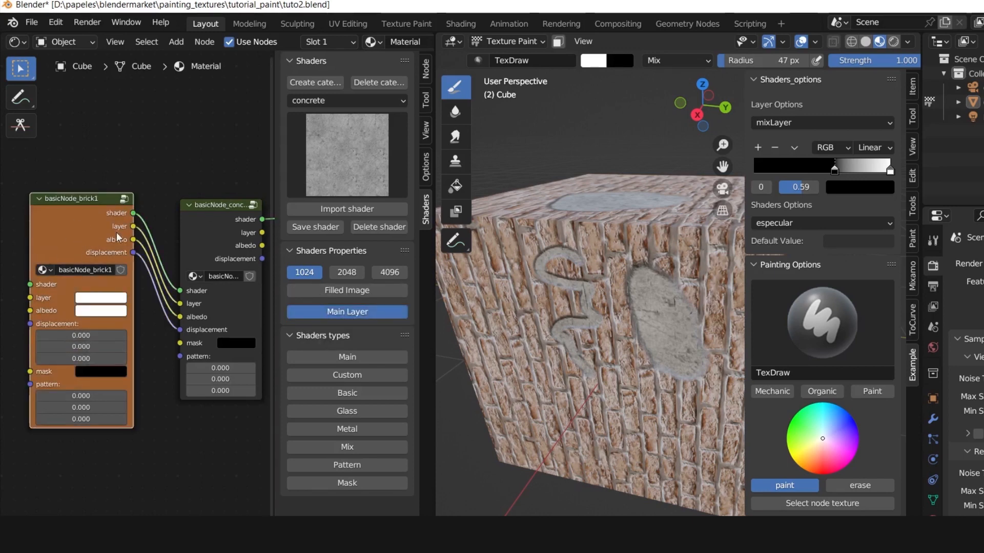
pyautogui.moveTo(185, 186); pyautogui.dragTo(181, 182, button='middle')
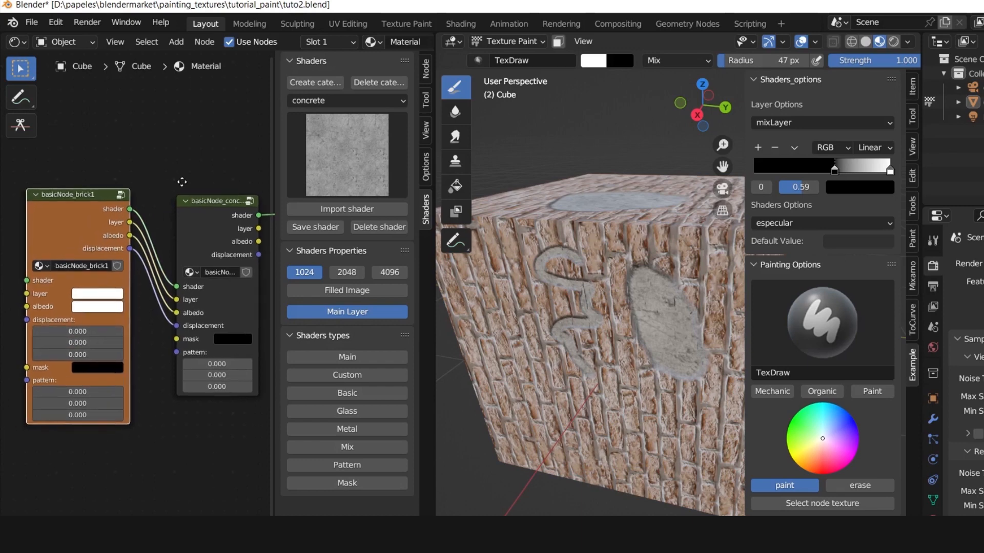
pyautogui.moveTo(199, 231); pyautogui.dragTo(184, 231)
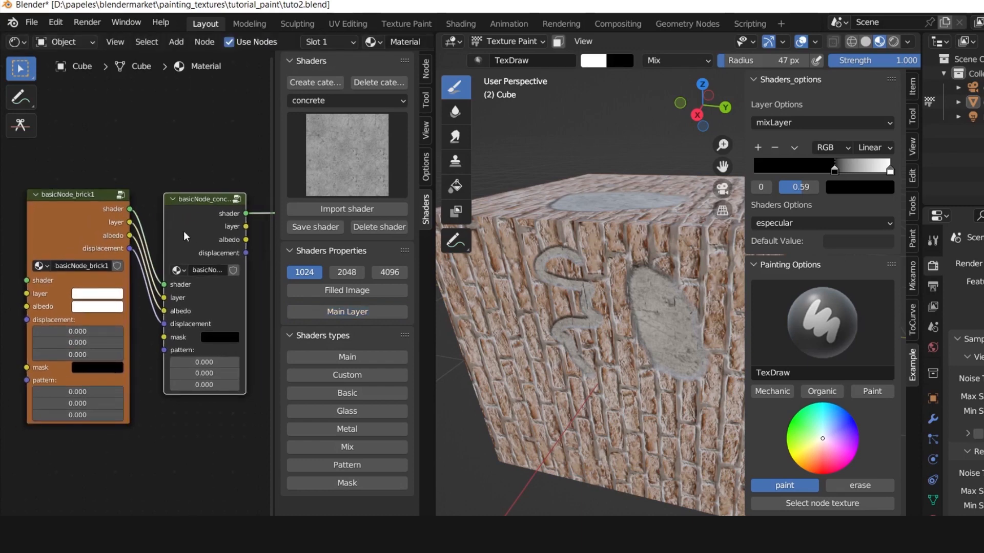
pyautogui.moveTo(164, 230); pyautogui.dragTo(171, 248, button='middle')
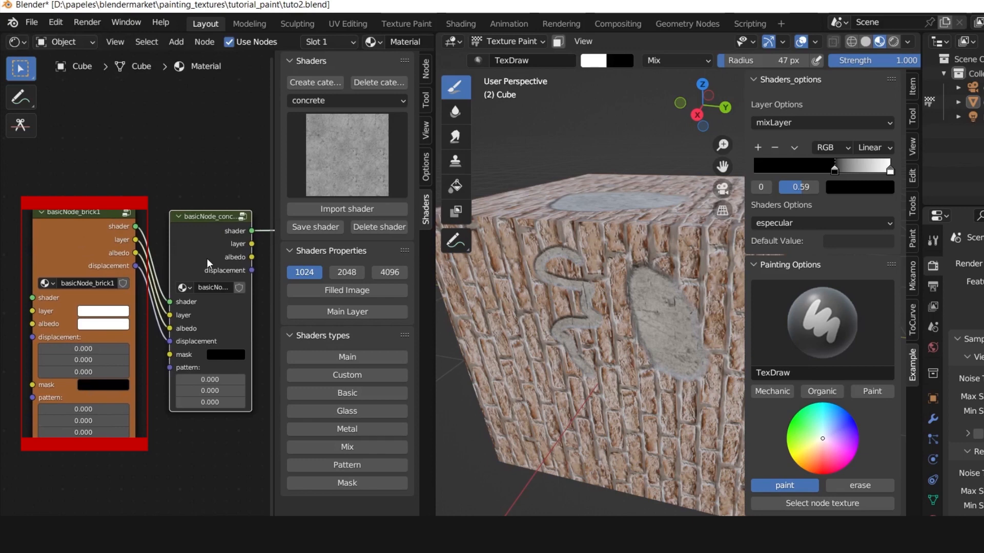
# Annotate above the nodes a rectangle with a pointer arrow, a long rightward arrow and a shorter one below it.
pyautogui.scroll(-4, 207, 259)
pyautogui.moveTo(207, 260); pyautogui.dragTo(165, 275, button='middle')
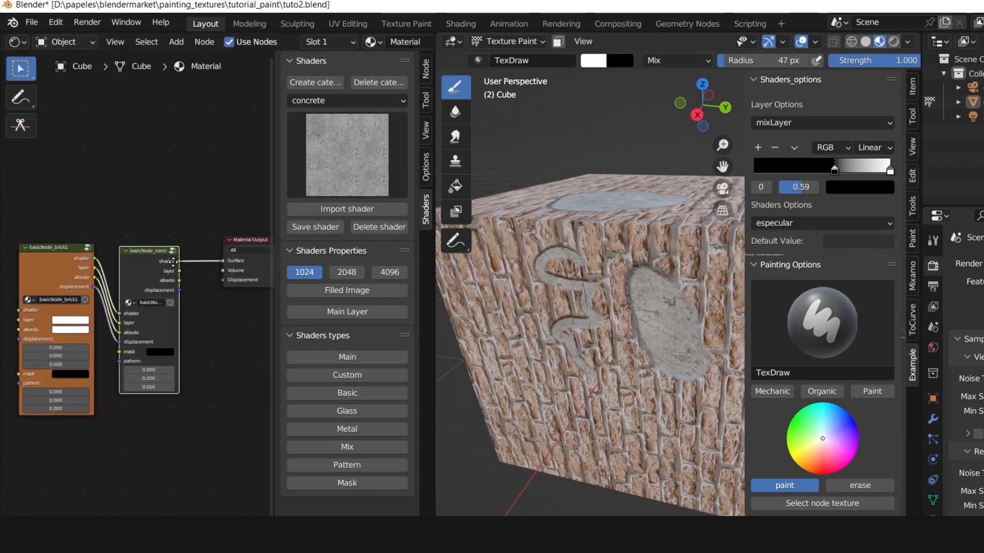
pyautogui.click(22, 96)
pyautogui.moveTo(42, 177); pyautogui.dragTo(246, 177)
pyautogui.moveTo(219, 162)
pyautogui.mouseDown()
pyautogui.moveTo(240, 167)
pyautogui.moveTo(220, 190)
pyautogui.mouseUp()
pyautogui.moveTo(92, 197); pyautogui.dragTo(144, 188, button='middle')
pyautogui.moveTo(52, 123); pyautogui.dragTo(75, 129, button='middle')
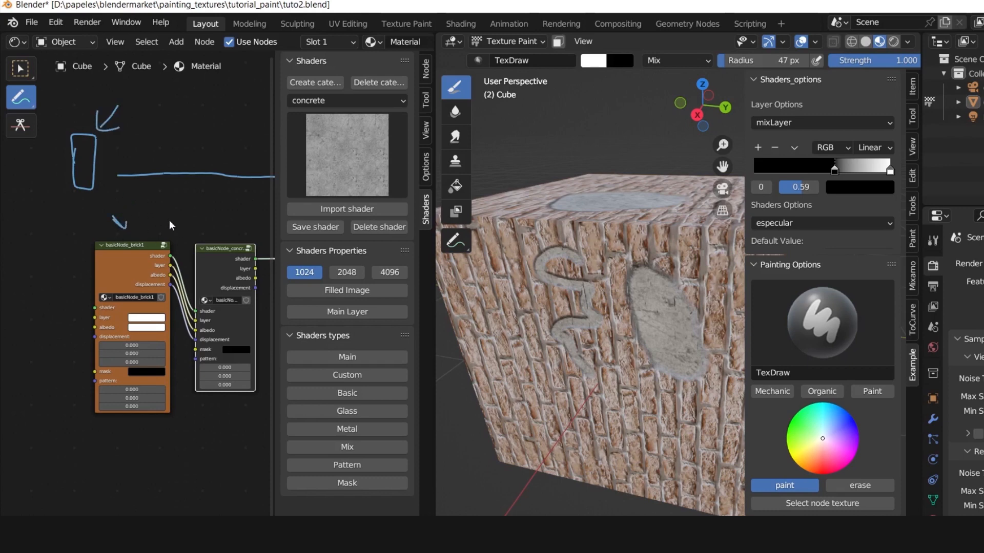
pyautogui.moveTo(171, 225); pyautogui.dragTo(111, 217, button='middle')
pyautogui.moveTo(80, 204); pyautogui.dragTo(132, 195)
pyautogui.moveTo(71, 196); pyautogui.dragTo(172, 199)
pyautogui.moveTo(165, 195); pyautogui.dragTo(170, 204)
pyautogui.moveTo(193, 231)
pyautogui.mouseDown(button='middle')
pyautogui.moveTo(175, 198)
pyautogui.moveTo(217, 216)
pyautogui.mouseUp(button='middle')
pyautogui.scroll(2, 147, 234)
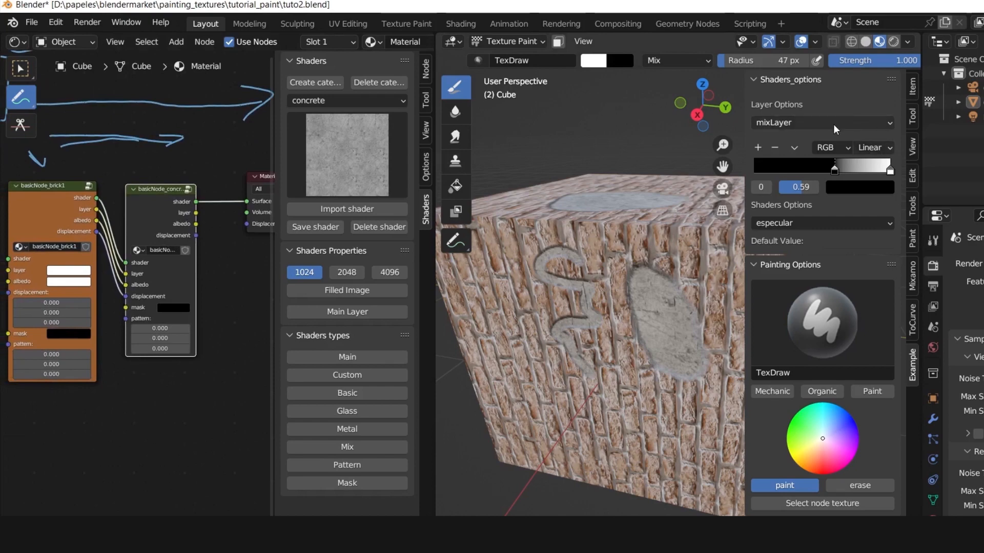
# Show the concrete node's albedoLayer ramp and move its black stop to 0.33.
pyautogui.click(833, 124)
pyautogui.click(815, 155)
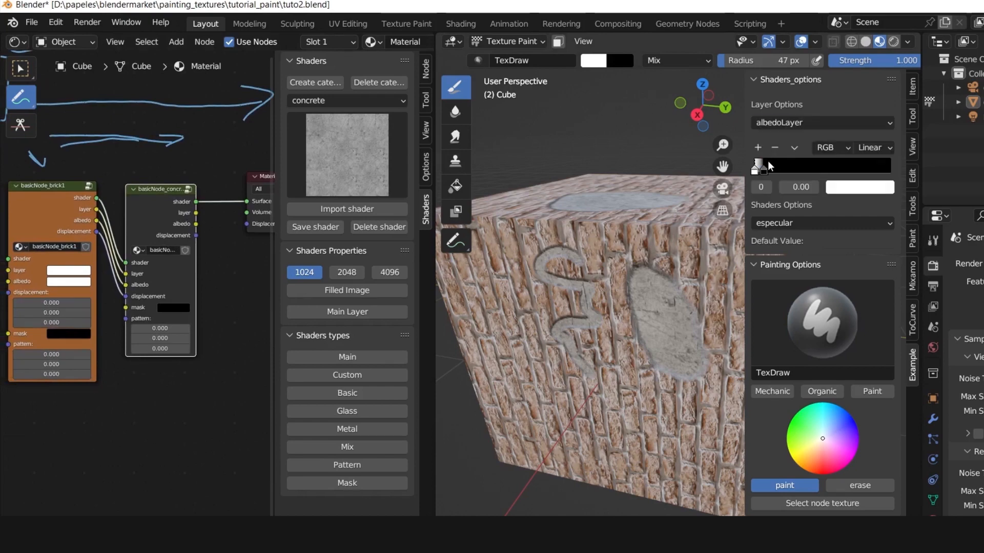
pyautogui.moveTo(767, 161); pyautogui.dragTo(800, 165)
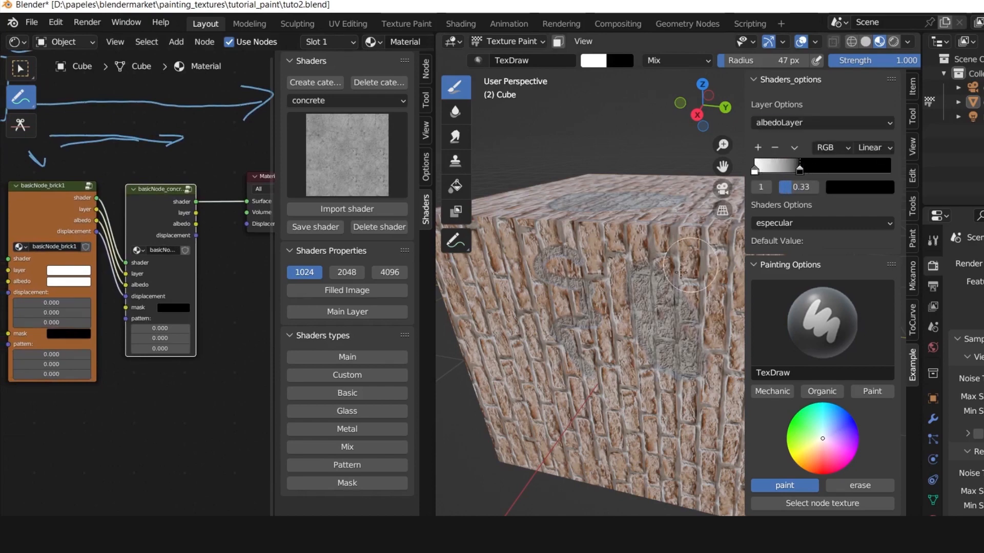
pyautogui.scroll(6, 681, 273)
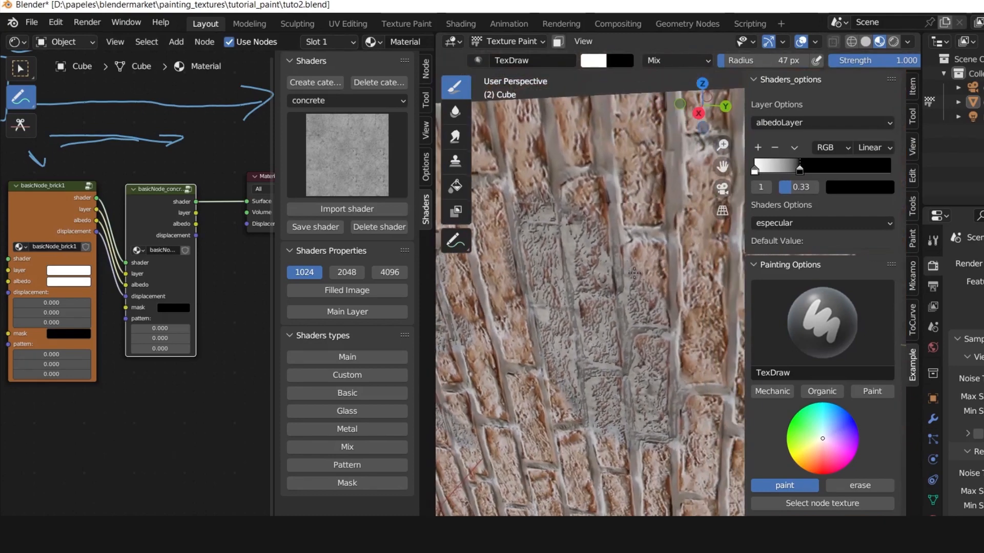
# Move the albedo ramp's white stop closer to the black one, set the black stop to 0.36, and inspect the blend on the cube.
pyautogui.moveTo(755, 168); pyautogui.dragTo(787, 170)
pyautogui.scroll(-6, 590, 248)
pyautogui.moveTo(589, 249); pyautogui.dragTo(559, 309, button='middle')
pyautogui.scroll(6, 559, 309)
pyautogui.scroll(2, 558, 309)
pyautogui.moveTo(777, 170); pyautogui.dragTo(805, 167)
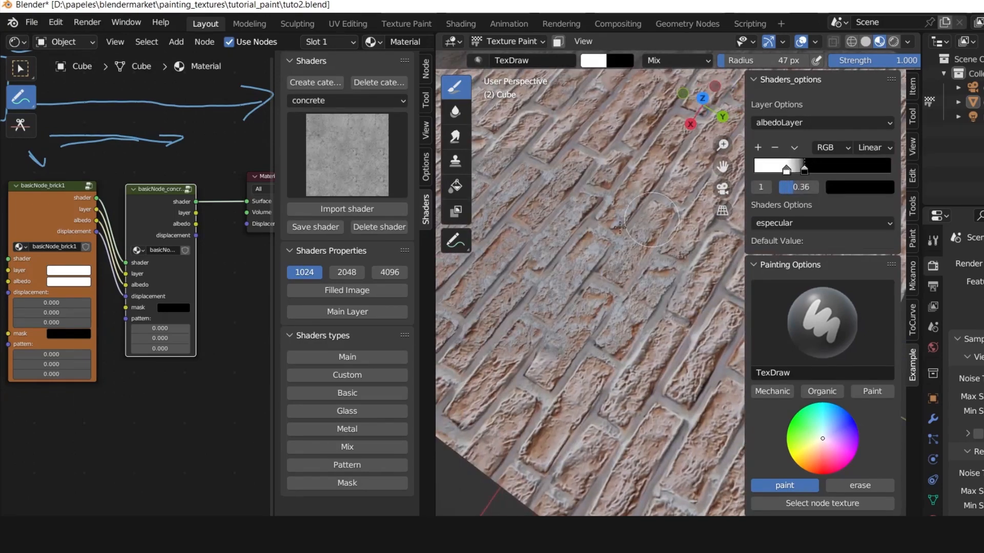
pyautogui.scroll(3, 589, 265)
pyautogui.moveTo(589, 264); pyautogui.dragTo(556, 283, button='middle')
pyautogui.scroll(-6, 556, 282)
pyautogui.scroll(3, 526, 284)
pyautogui.scroll(-2, 619, 239)
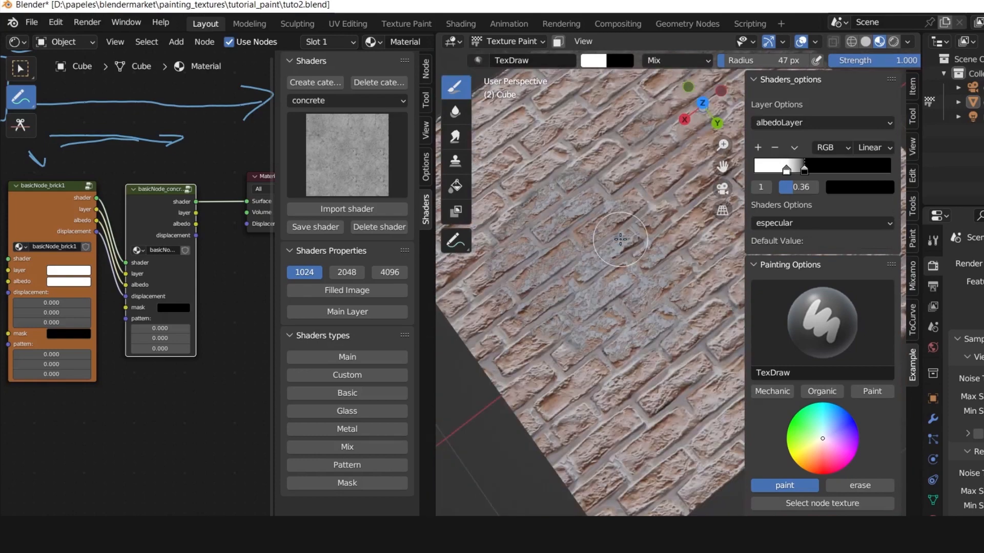
pyautogui.moveTo(620, 240); pyautogui.dragTo(670, 241, button='middle')
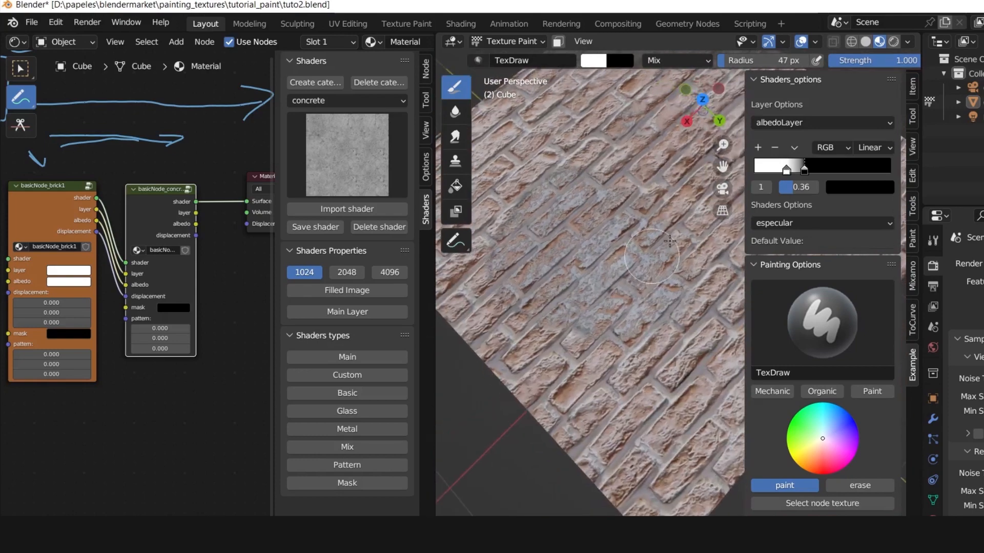
pyautogui.moveTo(623, 278); pyautogui.dragTo(637, 233, button='middle')
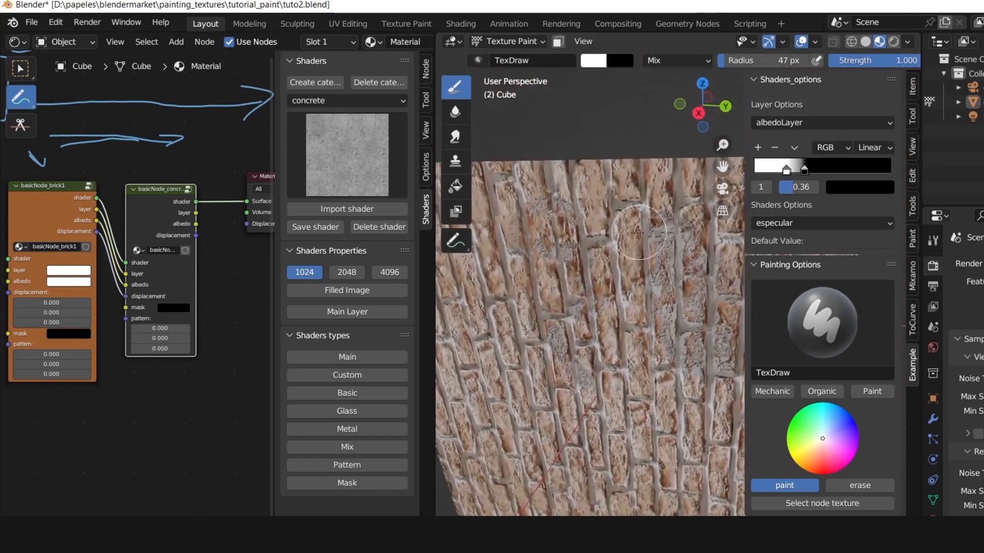
# Import the first shader of the grass category into the cube's node tree.
pyautogui.click(340, 162)
pyautogui.click(357, 98)
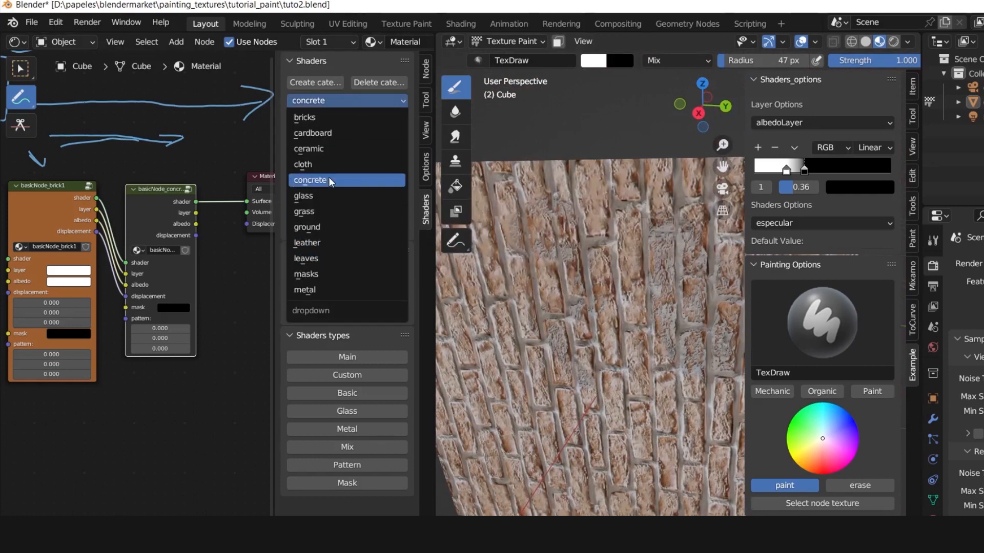
pyautogui.click(324, 211)
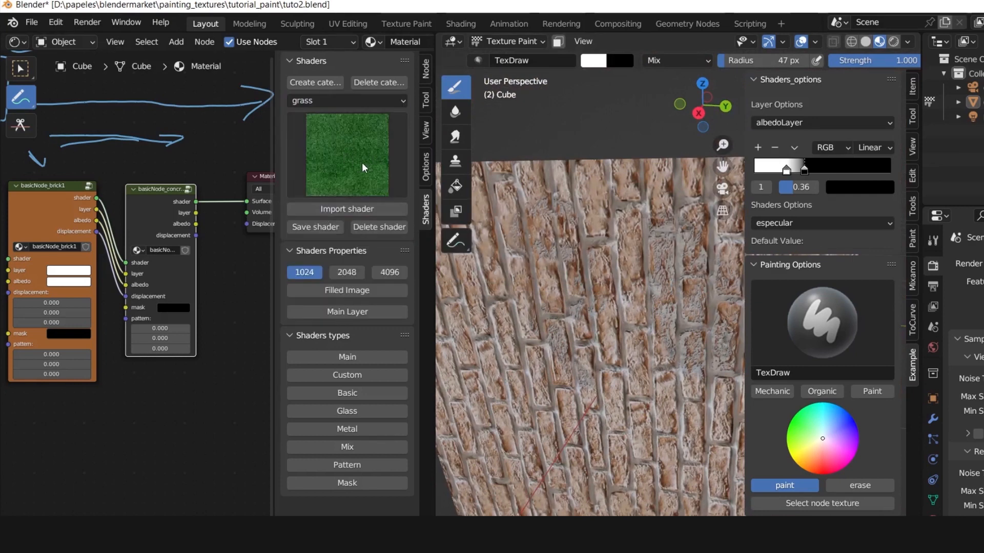
pyautogui.click(346, 208)
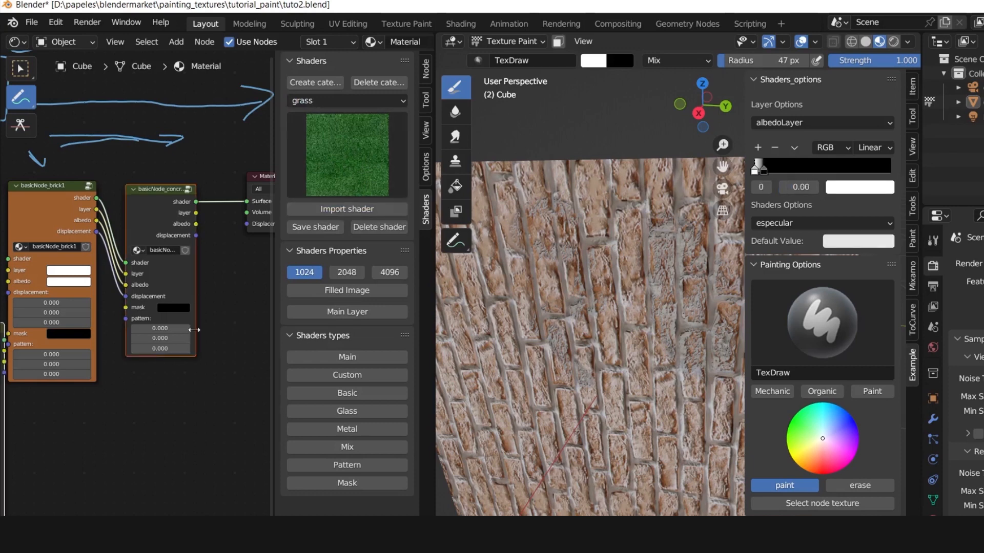
# Insert the grass node between the concrete node and the Material Output.
pyautogui.scroll(-3, 197, 355)
pyautogui.click(20, 68)
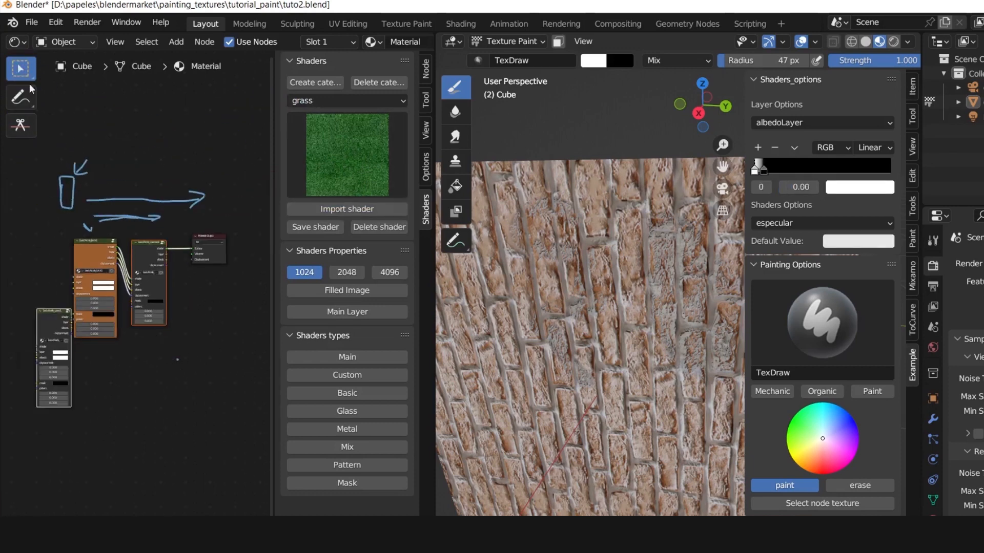
pyautogui.moveTo(63, 327); pyautogui.dragTo(202, 262)
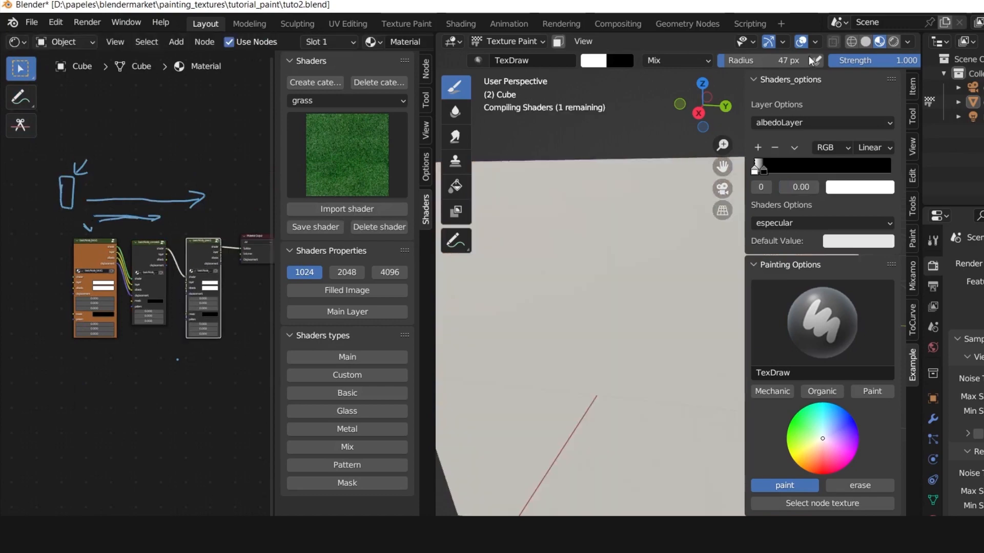
# Set the 3D viewport to solid shading and connect the concrete node's layer, albedo and displacement outputs to the grass node's matching inputs.
pyautogui.click(893, 41)
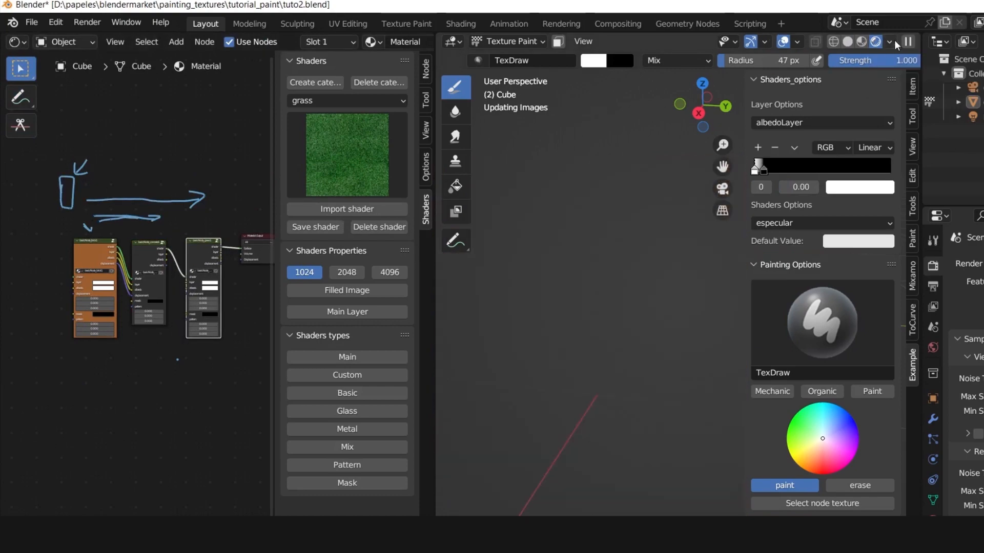
pyautogui.click(849, 41)
pyautogui.scroll(5, 180, 271)
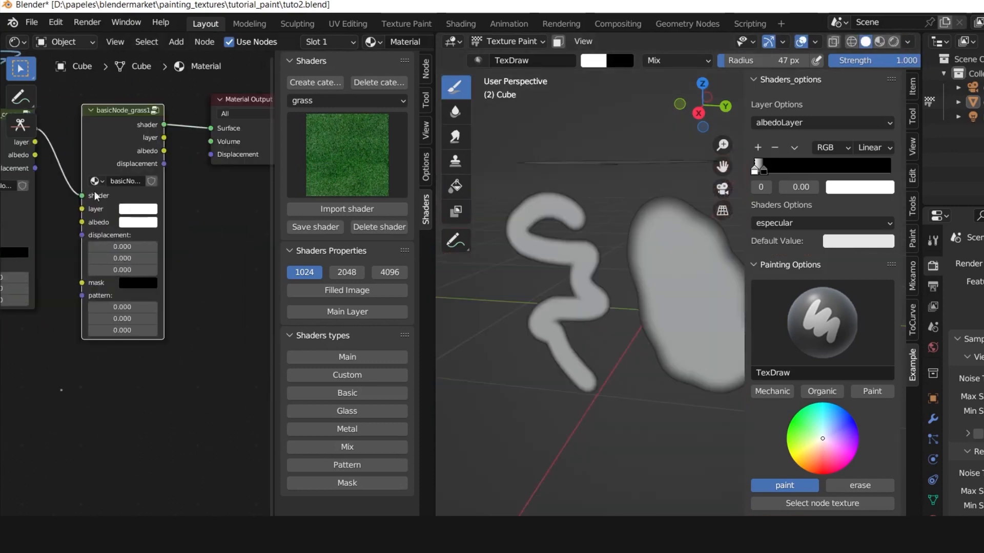
pyautogui.moveTo(180, 270); pyautogui.dragTo(180, 270)
pyautogui.moveTo(123, 208); pyautogui.dragTo(180, 286)
pyautogui.moveTo(124, 223); pyautogui.dragTo(179, 301)
pyautogui.scroll(-4, 180, 301)
pyautogui.moveTo(202, 206); pyautogui.dragTo(136, 205, button='middle')
# Return the viewport to material preview and paint a filled grass patch over the bricks on the cube.
pyautogui.click(879, 42)
pyautogui.moveTo(610, 210)
pyautogui.mouseDown()
pyautogui.moveTo(578, 343)
pyautogui.moveTo(580, 209)
pyautogui.mouseUp()
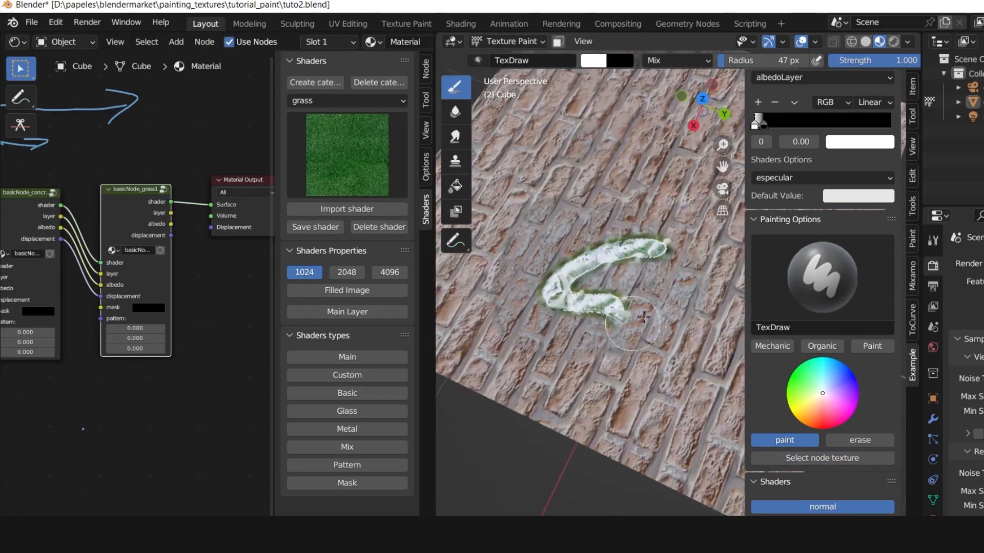
pyautogui.moveTo(512, 246); pyautogui.dragTo(604, 308)
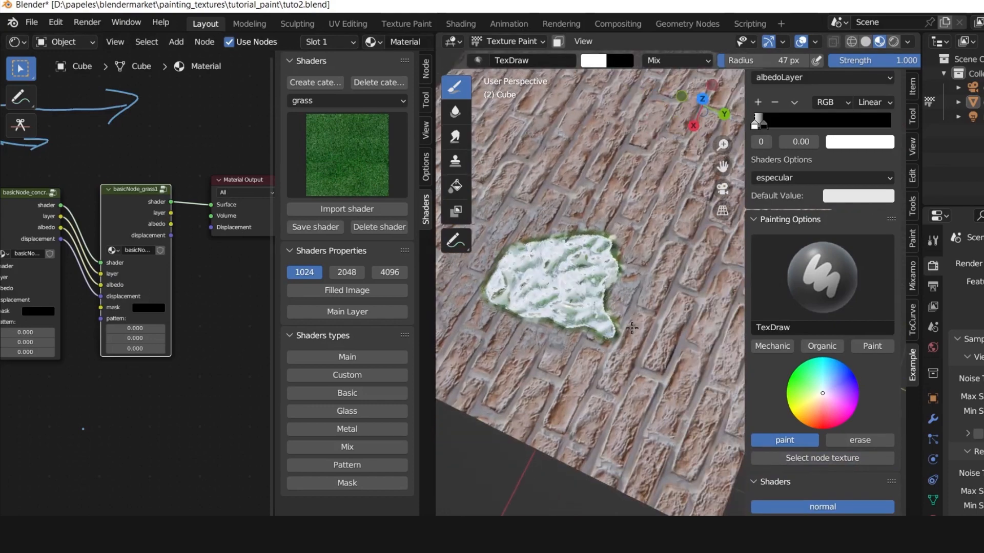
# Darken the grass shader's especular default colour and set its mapping size to 5.0 on all three axes.
pyautogui.click(858, 196)
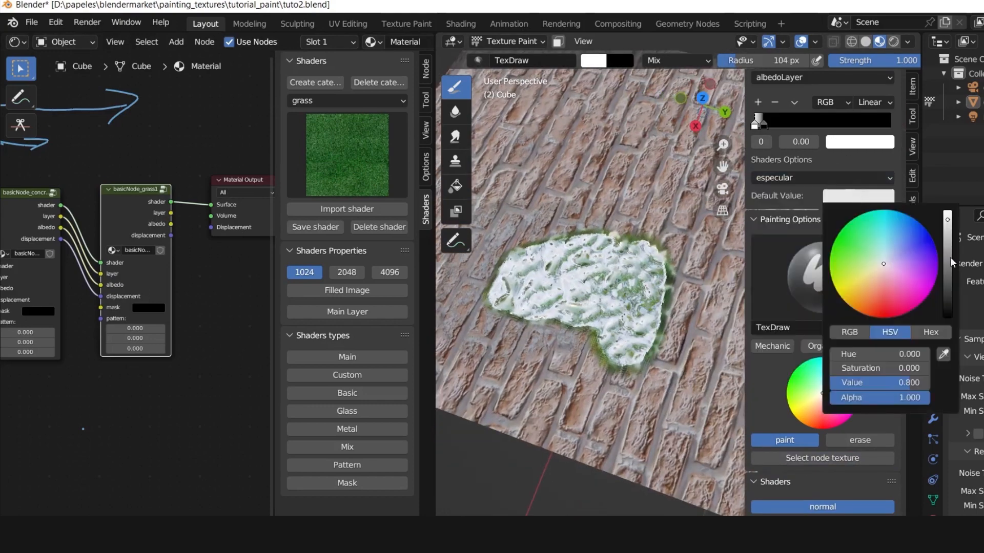
pyautogui.click(820, 175)
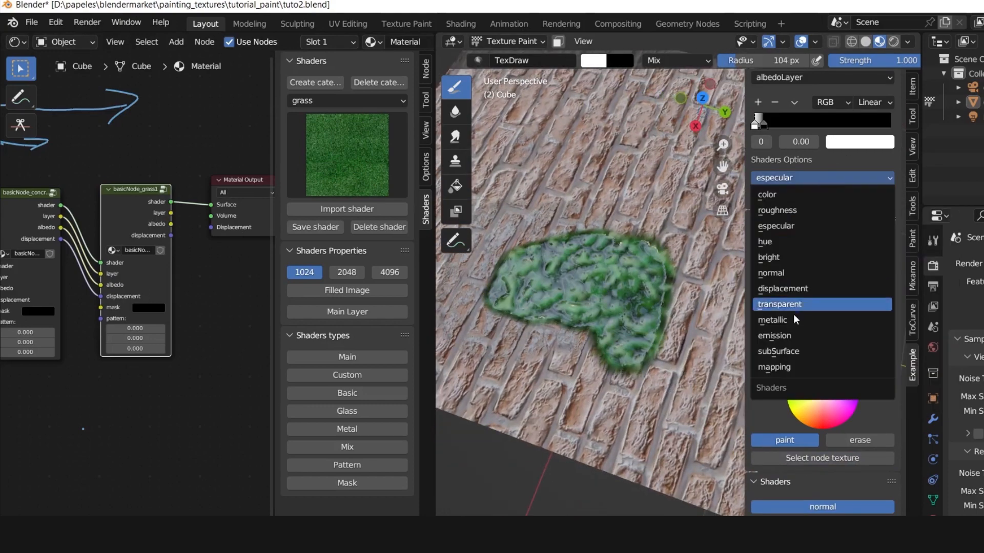
pyautogui.click(796, 366)
pyautogui.press('Return')
pyautogui.click(876, 197)
pyautogui.write('5')
pyautogui.press('Return')
pyautogui.click(840, 197)
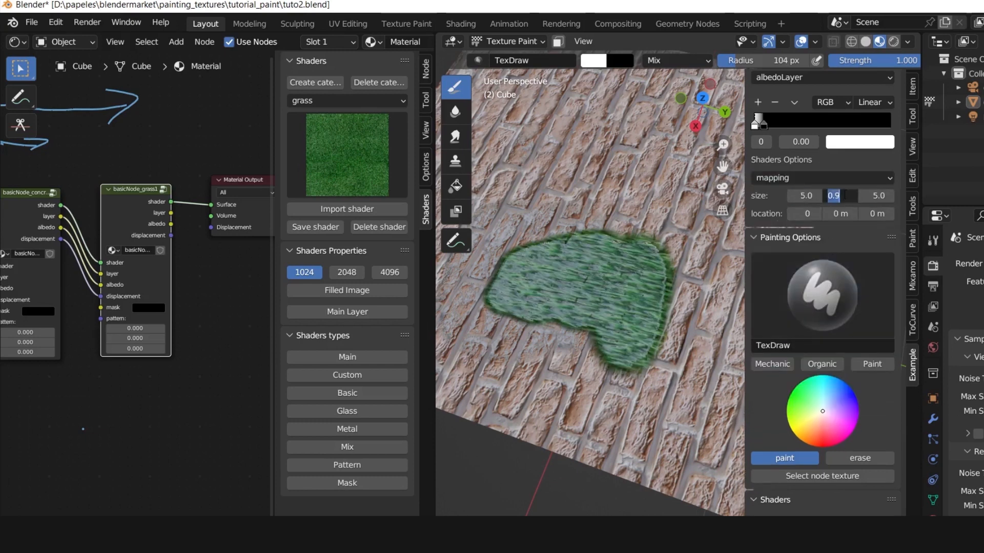
pyautogui.write('5')
pyautogui.press('Return')
# Lighten the black stop of the grass shader's roughness ramp.
pyautogui.click(819, 180)
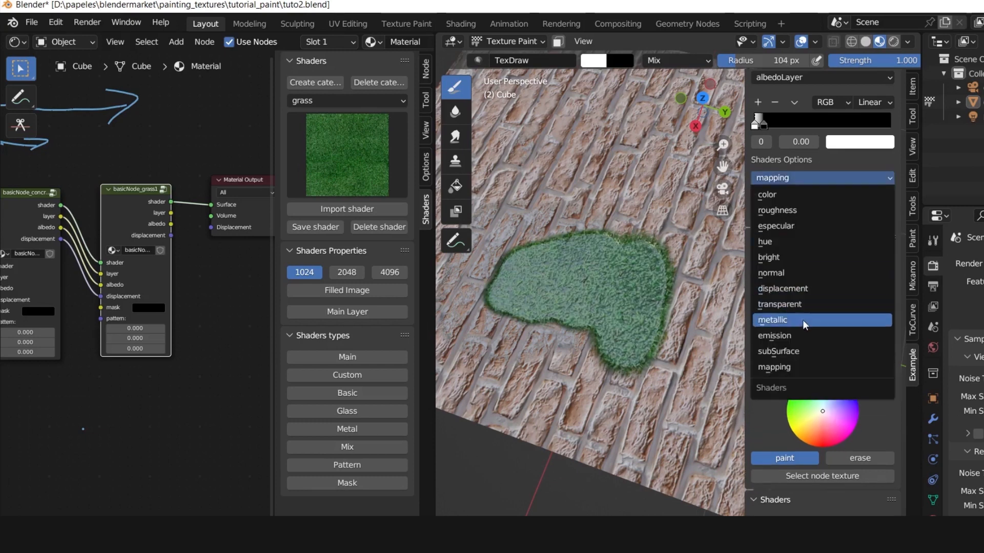
pyautogui.click(790, 211)
pyautogui.click(860, 243)
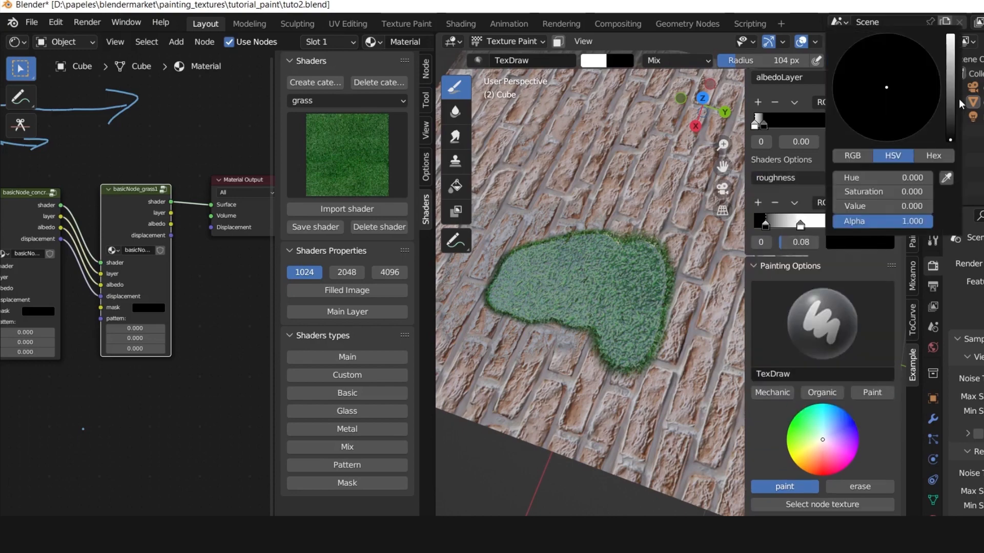
pyautogui.moveTo(950, 102); pyautogui.dragTo(951, 72)
# Raise the third default value of the grass shader's normal option to 9.500 and check the grass relief up close.
pyautogui.click(822, 178)
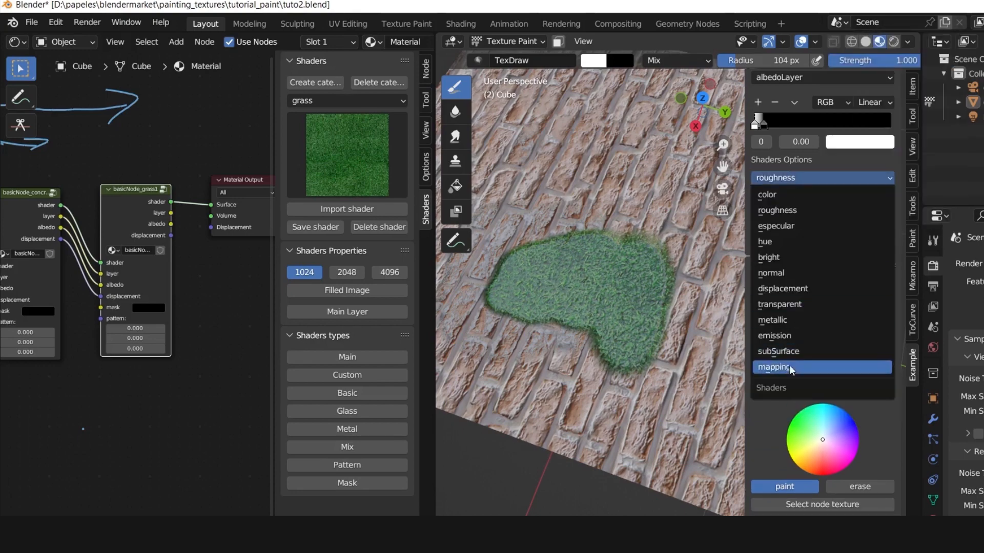
pyautogui.click(788, 286)
pyautogui.moveTo(822, 232); pyautogui.dragTo(830, 232)
pyautogui.scroll(5, 614, 292)
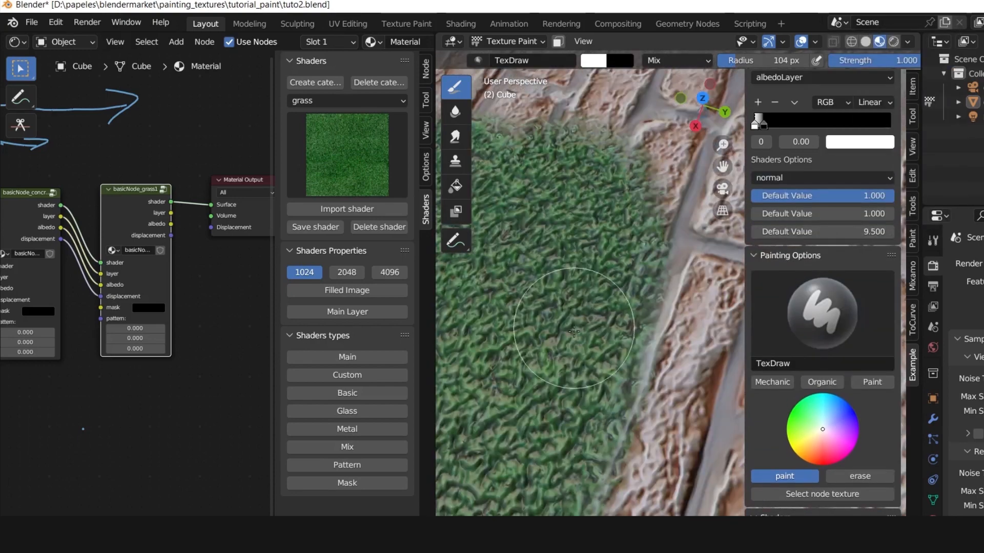
pyautogui.scroll(-8, 610, 333)
pyautogui.moveTo(605, 374); pyautogui.dragTo(635, 303, button='middle')
pyautogui.scroll(3, 634, 302)
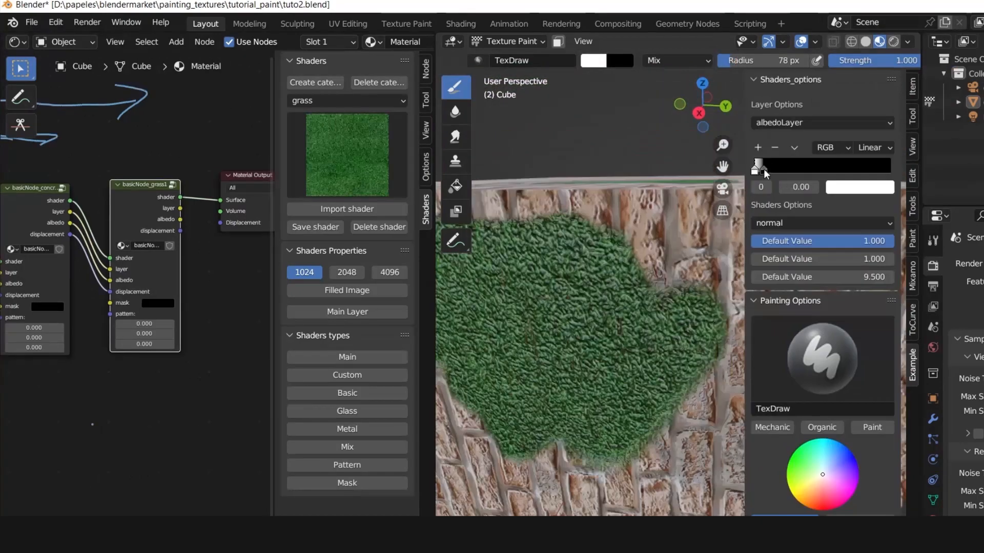
# Adjust the grass node's albedoLayer ramp, moving the black stop to 0.31 and the white stop past it to 0.38.
pyautogui.moveTo(763, 168); pyautogui.dragTo(800, 165)
pyautogui.scroll(-2, 579, 278)
pyautogui.scroll(5, 613, 260)
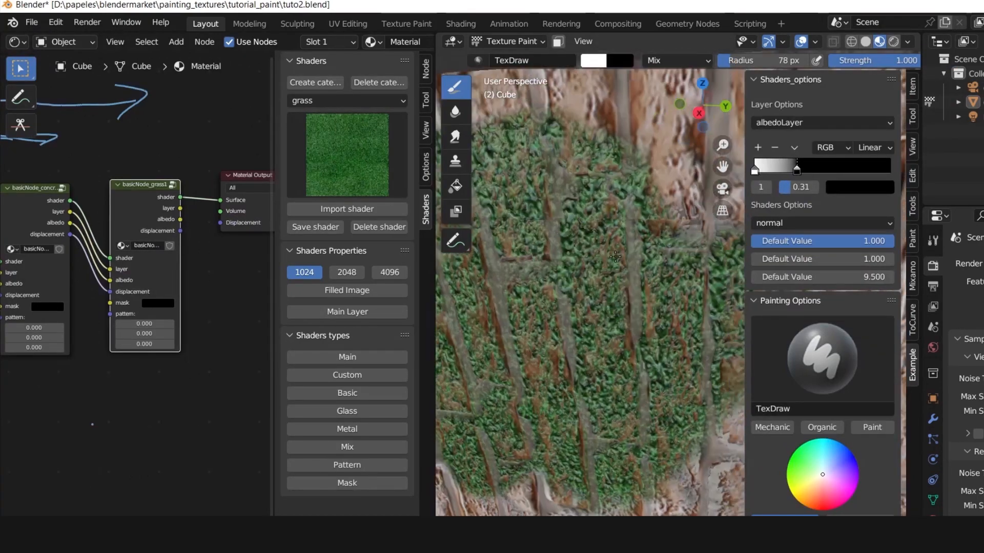
pyautogui.moveTo(752, 171)
pyautogui.mouseDown()
pyautogui.moveTo(790, 172)
pyautogui.moveTo(794, 161)
pyautogui.moveTo(774, 170)
pyautogui.moveTo(806, 171)
pyautogui.moveTo(770, 165)
pyautogui.moveTo(806, 171)
pyautogui.mouseUp()
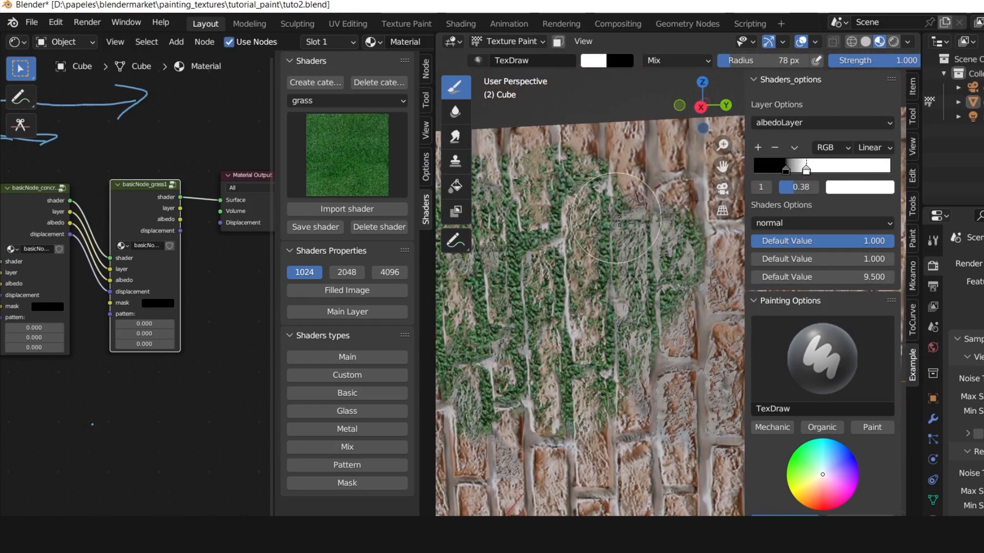
pyautogui.moveTo(622, 231)
pyautogui.mouseDown(button='middle')
pyautogui.moveTo(626, 185)
pyautogui.moveTo(593, 280)
pyautogui.moveTo(617, 238)
pyautogui.mouseUp(button='middle')
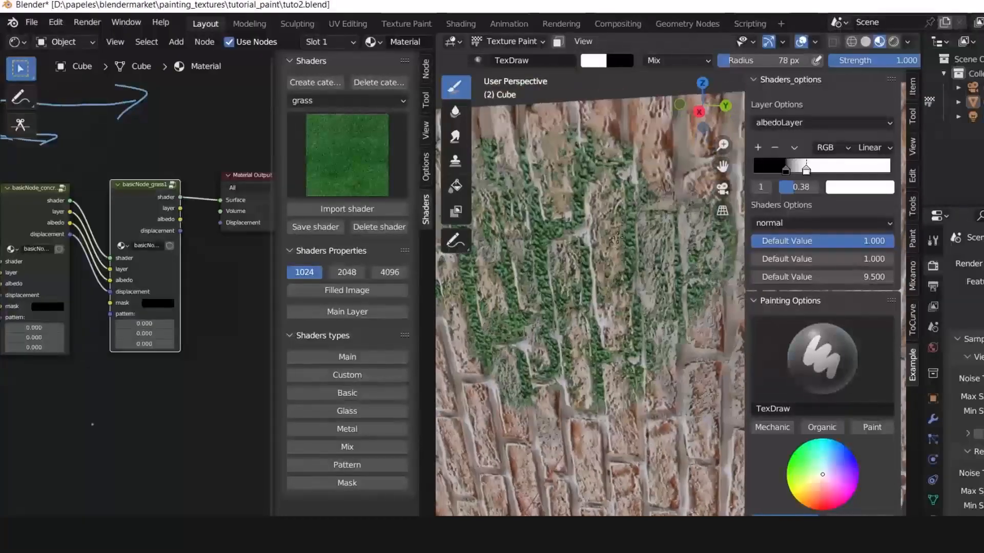
pyautogui.scroll(-7, 115, 231)
# Add a Mix shader group and place it below the chain of brick, concrete and grass nodes.
pyautogui.moveTo(114, 230); pyautogui.dragTo(174, 224, button='middle')
pyautogui.click(177, 196)
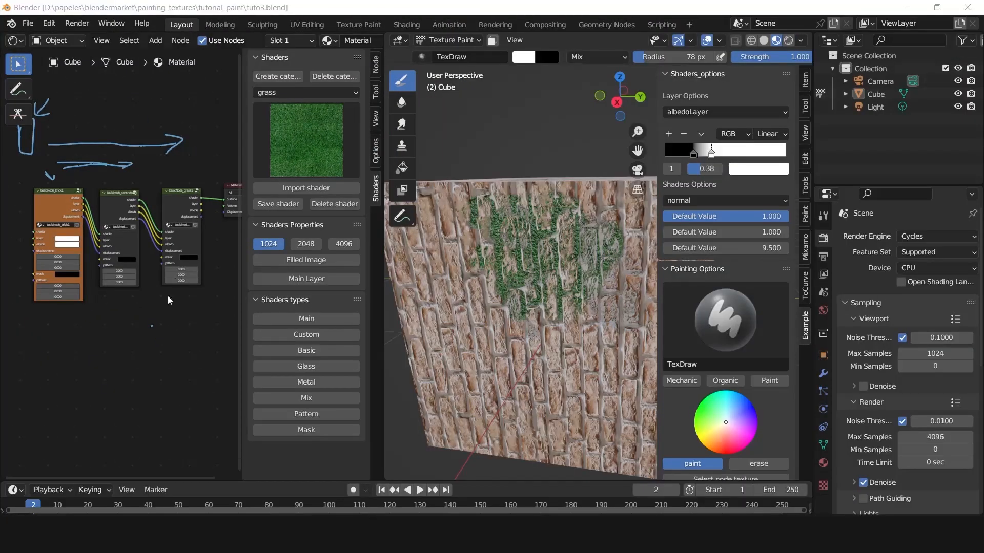
pyautogui.moveTo(158, 356)
pyautogui.mouseDown(button='middle')
pyautogui.moveTo(180, 298)
pyautogui.moveTo(162, 299)
pyautogui.mouseUp(button='middle')
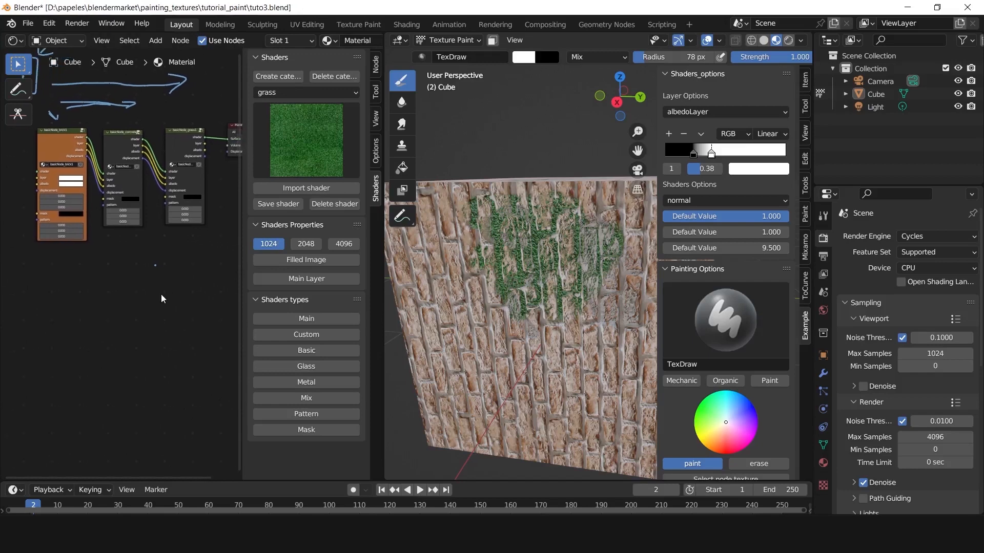
pyautogui.click(306, 399)
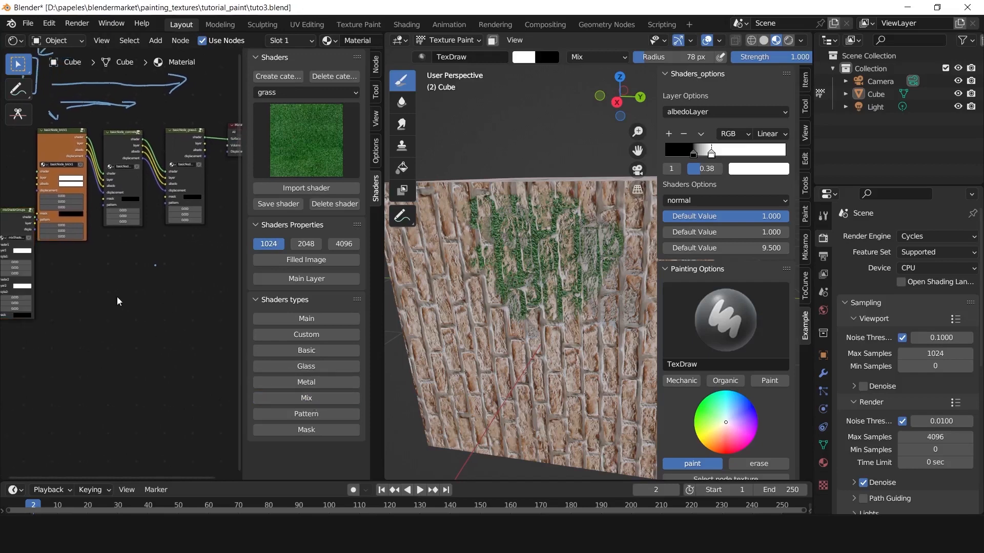
pyautogui.moveTo(12, 223); pyautogui.dragTo(166, 307)
pyautogui.moveTo(123, 248); pyautogui.dragTo(130, 331, button='middle')
# Erase the old annotations in the node editor and draw a freehand outline around the brick, concrete and grass nodes.
pyautogui.moveTo(18, 91); pyautogui.dragTo(78, 170)
pyautogui.moveTo(182, 165)
pyautogui.mouseDown()
pyautogui.moveTo(48, 132)
pyautogui.moveTo(62, 195)
pyautogui.mouseUp()
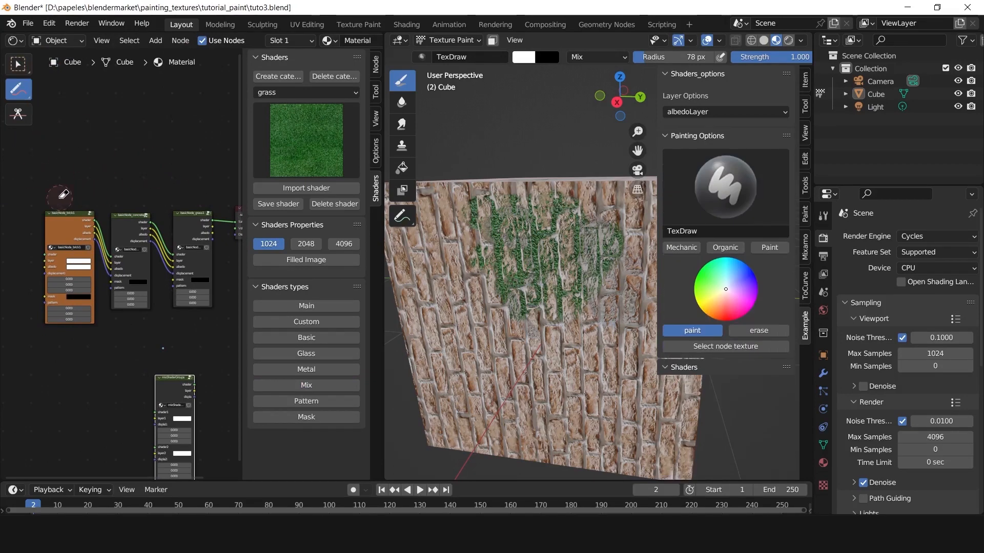
pyautogui.moveTo(23, 92); pyautogui.dragTo(82, 119)
pyautogui.moveTo(195, 191); pyautogui.dragTo(174, 162, button='middle')
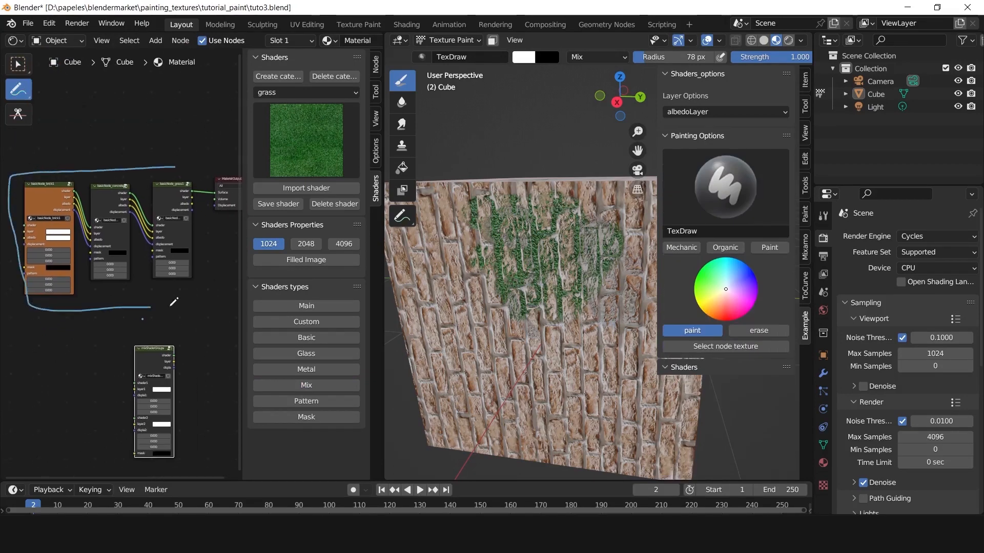
pyautogui.moveTo(195, 167); pyautogui.dragTo(141, 164)
pyautogui.moveTo(151, 227); pyautogui.dragTo(122, 222, button='middle')
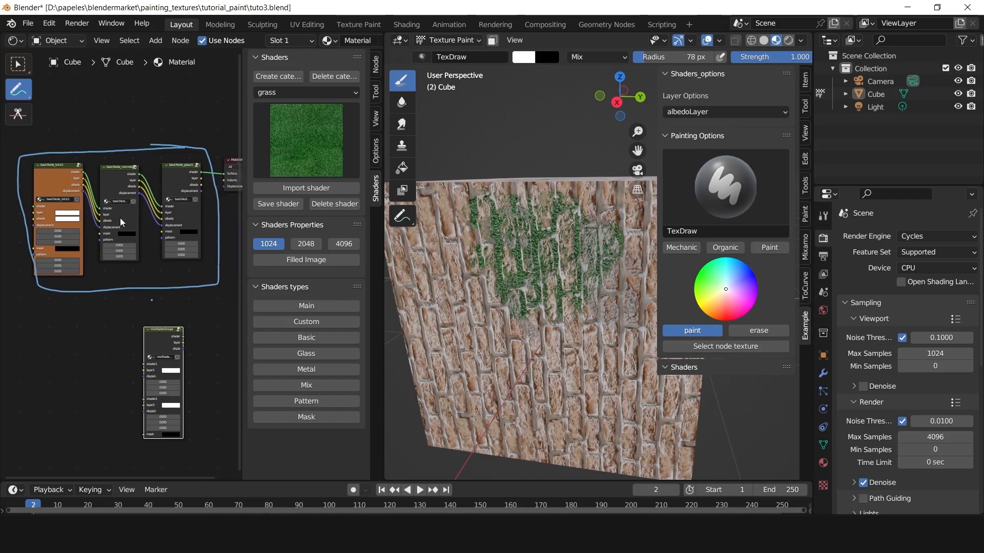
# Move the mix node beside the Material Output and set the 3D viewport to solid shading.
pyautogui.moveTo(151, 303); pyautogui.dragTo(96, 315, button='middle')
pyautogui.moveTo(117, 339); pyautogui.dragTo(193, 228)
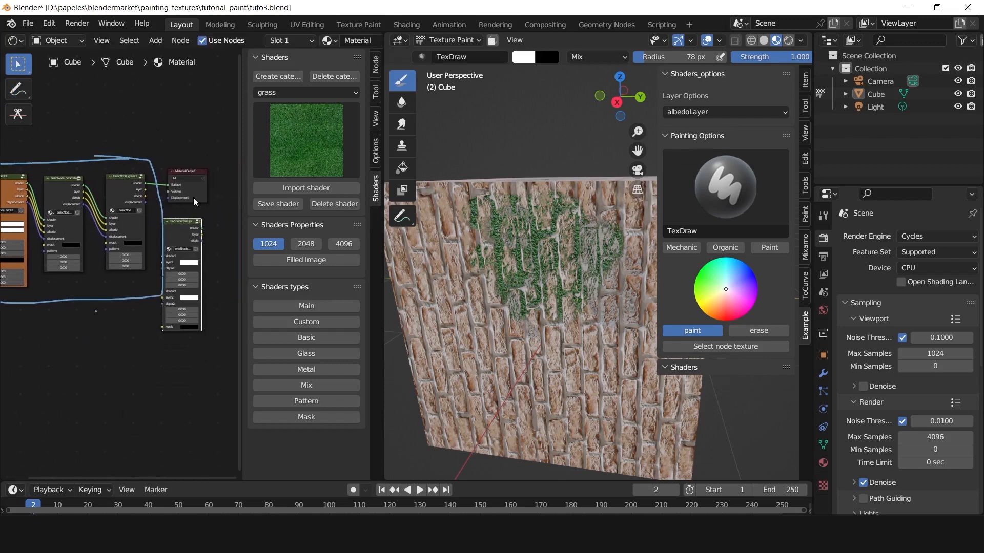
pyautogui.scroll(2, 165, 203)
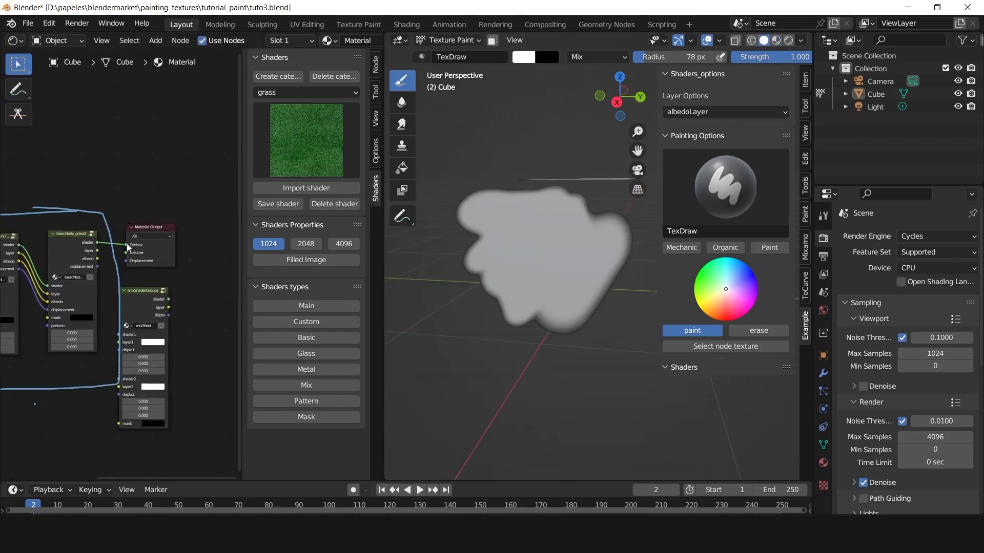
pyautogui.moveTo(148, 223); pyautogui.dragTo(203, 205, button='middle')
# Connect the grass node's shader, albedo and displacement outputs to the mix node's shader2, layer2 and displa2 inputs, with the mix shader feeding the Material Output.
pyautogui.scroll(4, 178, 266)
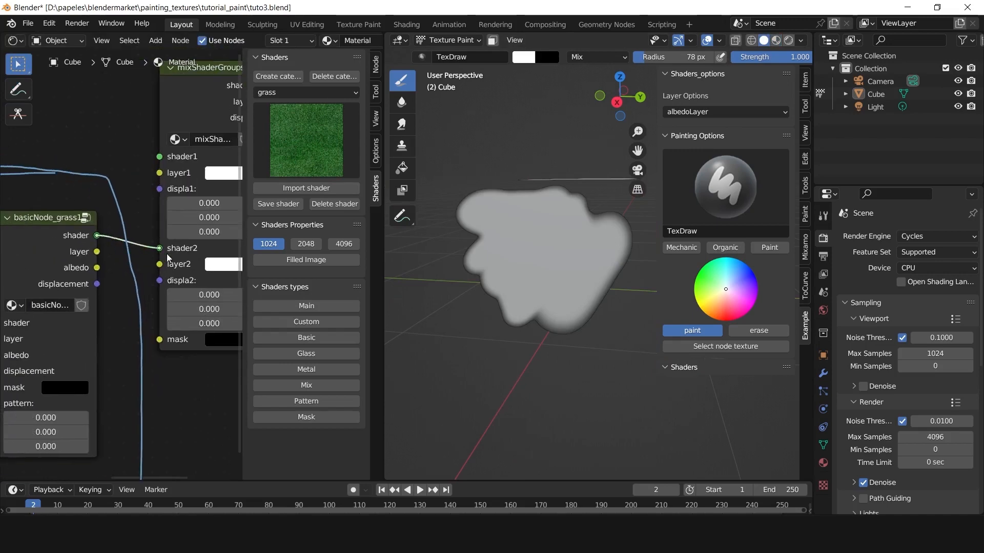
pyautogui.scroll(-3, 179, 266)
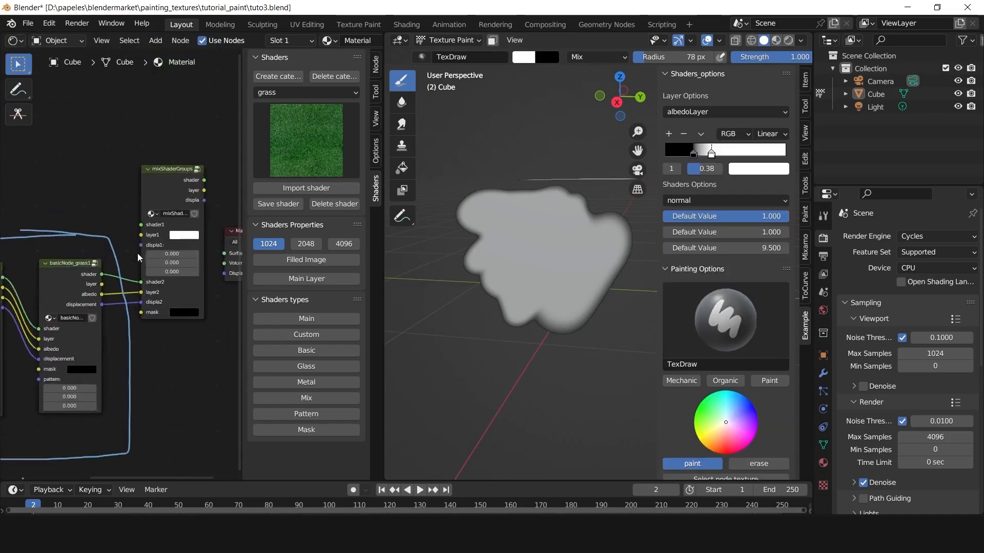
pyautogui.scroll(-4, 212, 279)
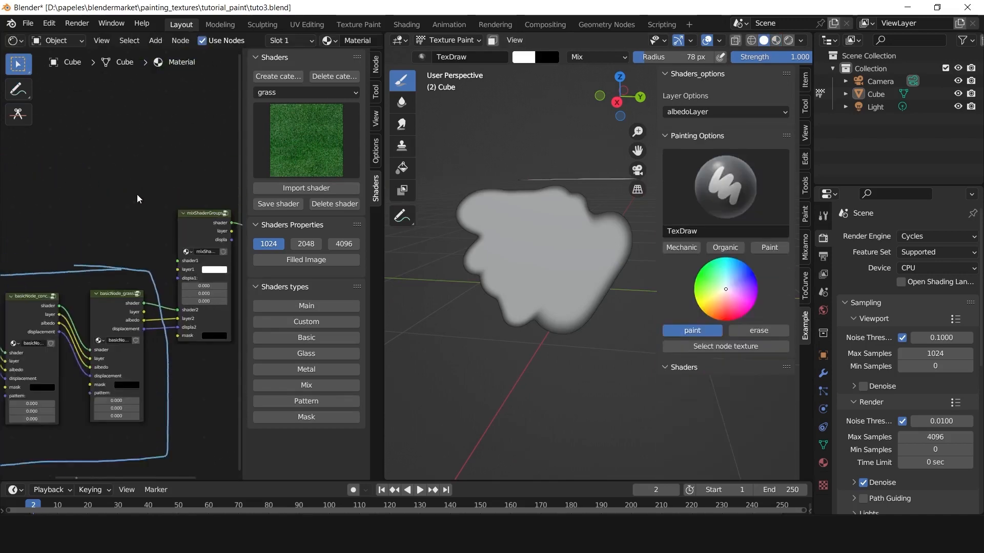
# Import the first shader of the ceramic category and place its node above the grass node.
pyautogui.click(313, 138)
pyautogui.click(314, 139)
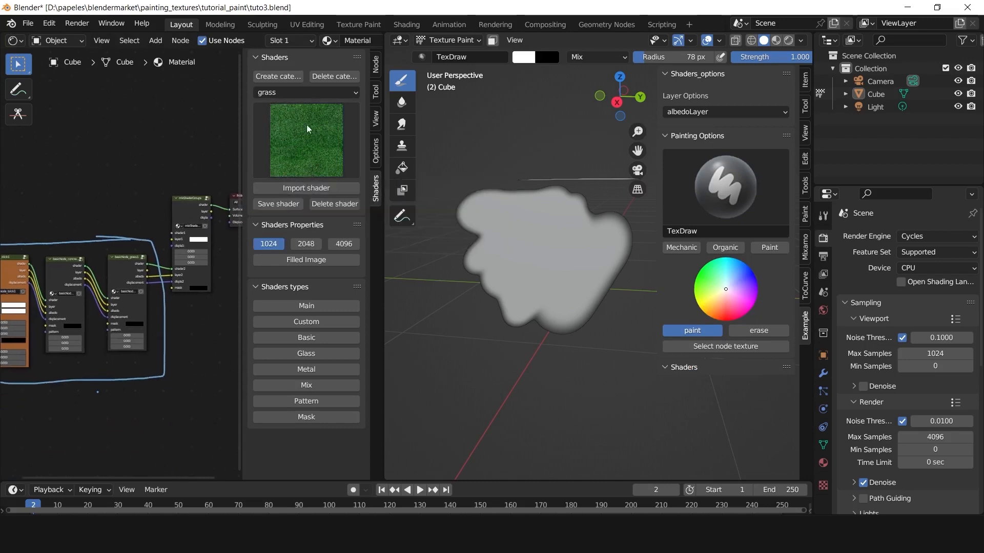
pyautogui.click(294, 94)
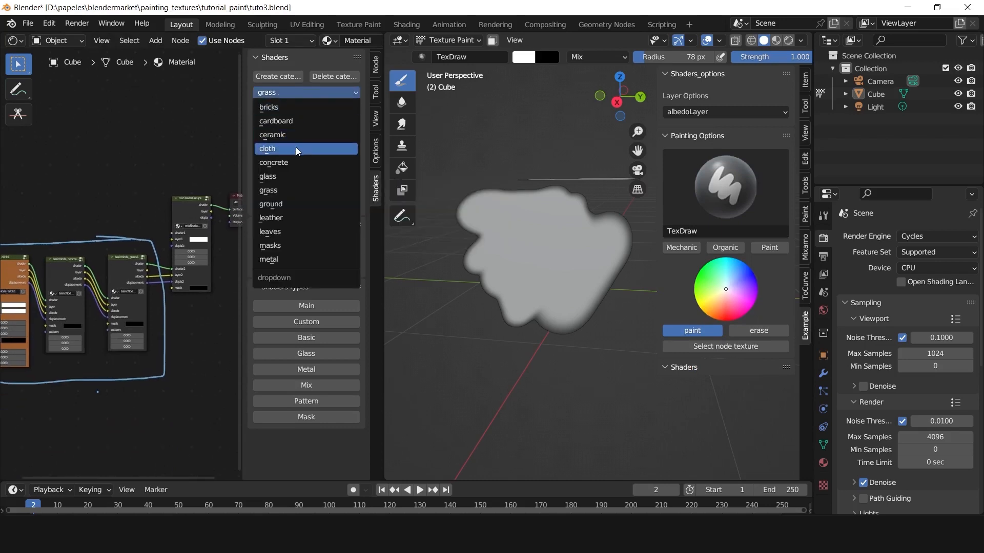
pyautogui.click(297, 133)
pyautogui.scroll(-2, 71, 212)
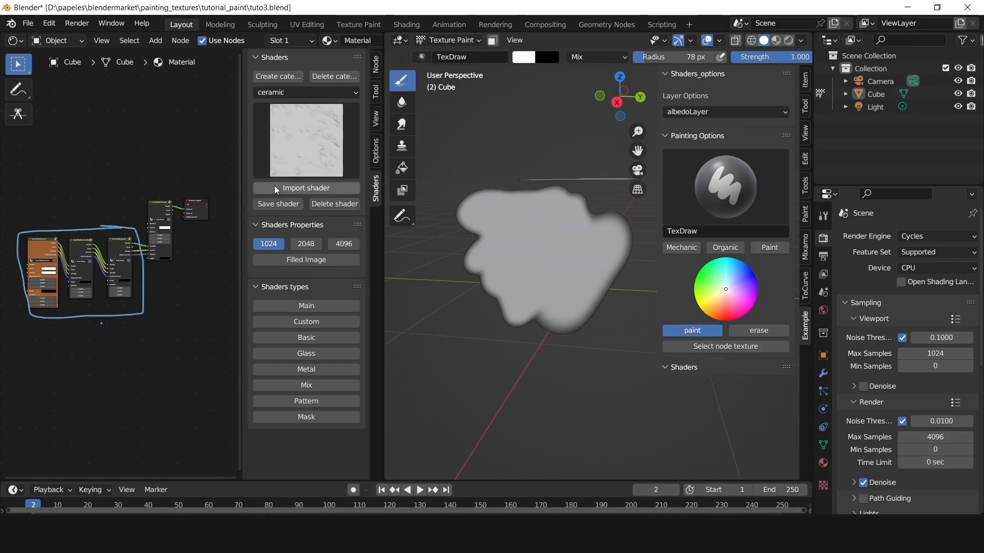
pyautogui.click(287, 192)
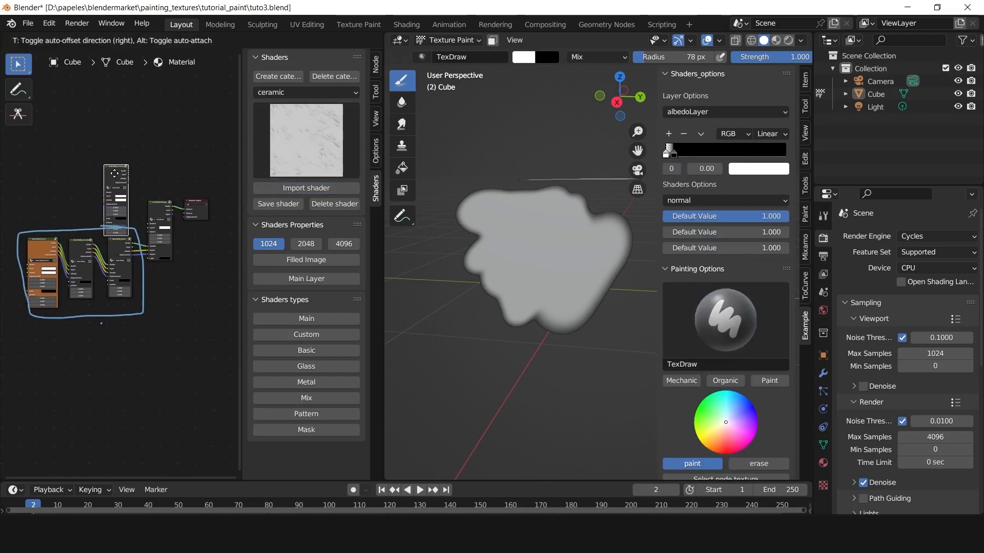
pyautogui.scroll(5, 80, 183)
pyautogui.moveTo(80, 179); pyautogui.dragTo(118, 227, button='middle')
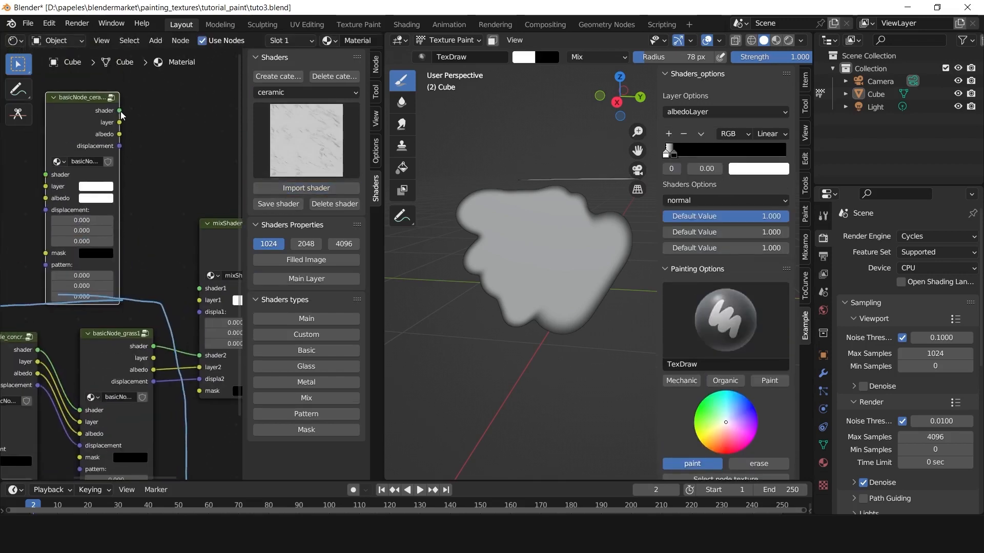
# Connect the ceramic node's shader, layer and displacement outputs to the mix node's shader1, layer1 and displa1 inputs.
pyautogui.moveTo(119, 111); pyautogui.dragTo(201, 290)
pyautogui.moveTo(134, 147); pyautogui.dragTo(113, 145, button='middle')
pyautogui.moveTo(97, 119); pyautogui.dragTo(177, 298)
pyautogui.moveTo(97, 143); pyautogui.dragTo(127, 202)
pyautogui.moveTo(174, 310); pyautogui.dragTo(176, 311)
pyautogui.scroll(2, 128, 272)
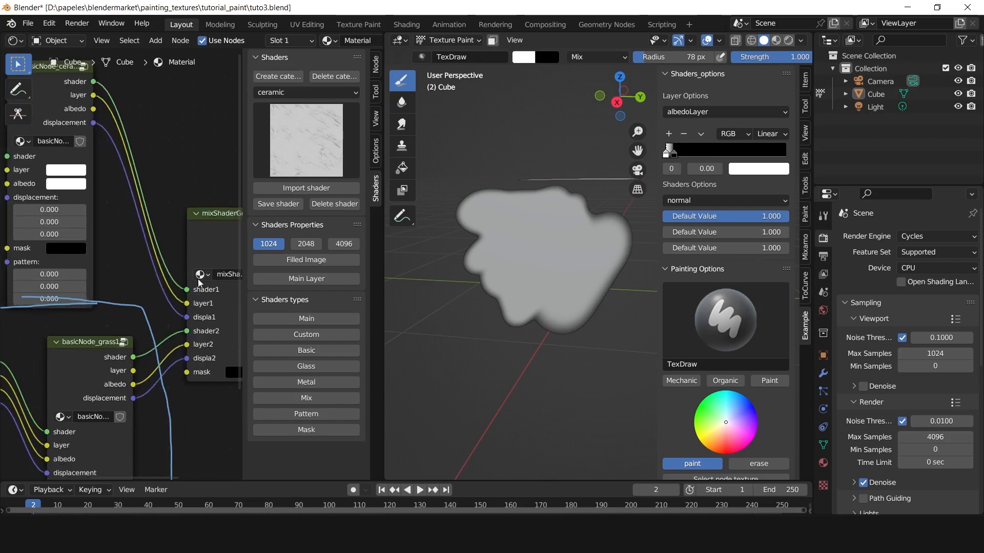
# Widen the node editor and feed the mix node's layer2 input from the grass node's layer output instead of albedo.
pyautogui.moveTo(217, 247); pyautogui.dragTo(215, 226)
pyautogui.moveTo(160, 232); pyautogui.dragTo(146, 240, button='middle')
pyautogui.moveTo(384, 253); pyautogui.dragTo(582, 254)
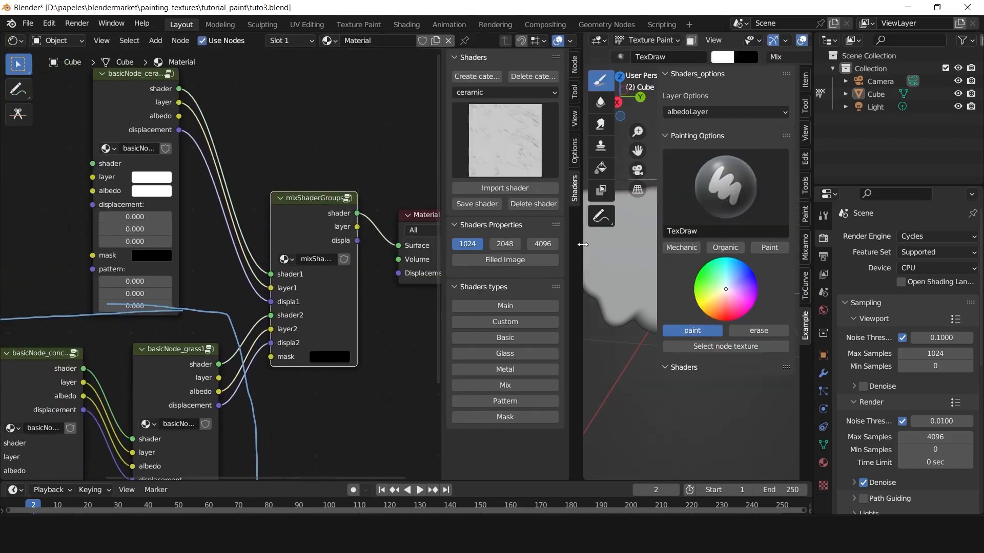
pyautogui.scroll(4, 228, 263)
pyautogui.moveTo(250, 319); pyautogui.dragTo(258, 265, button='middle')
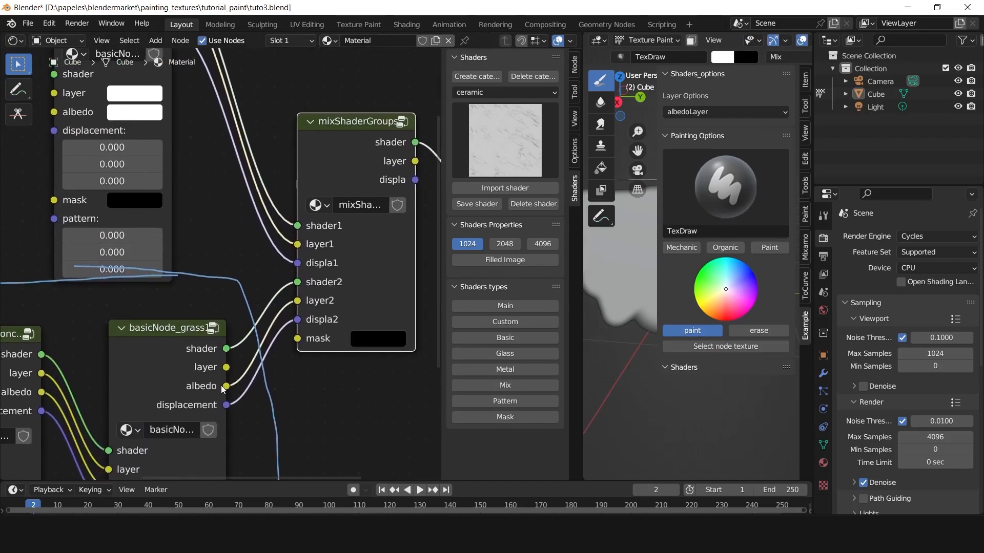
pyautogui.moveTo(292, 314); pyautogui.dragTo(297, 319)
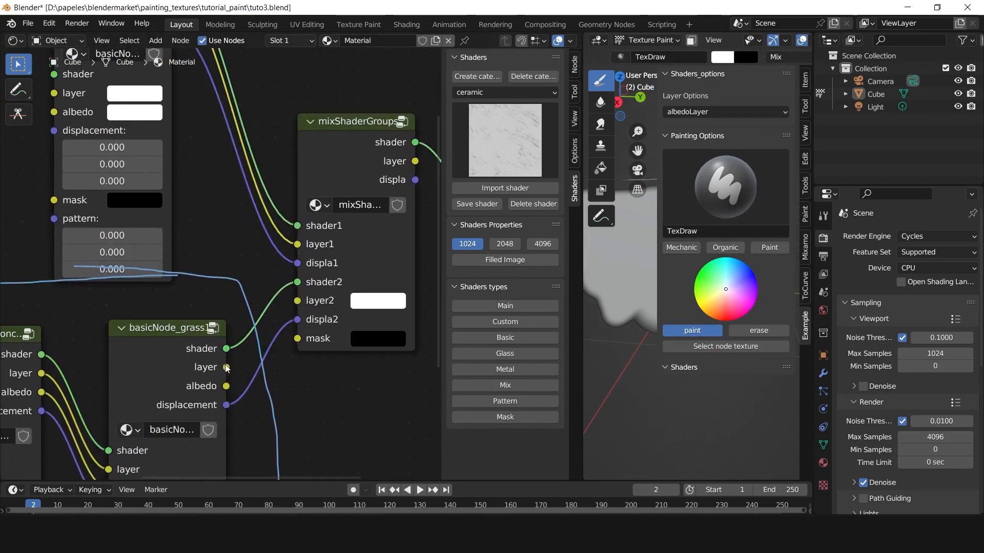
pyautogui.moveTo(222, 230); pyautogui.dragTo(238, 361, button='middle')
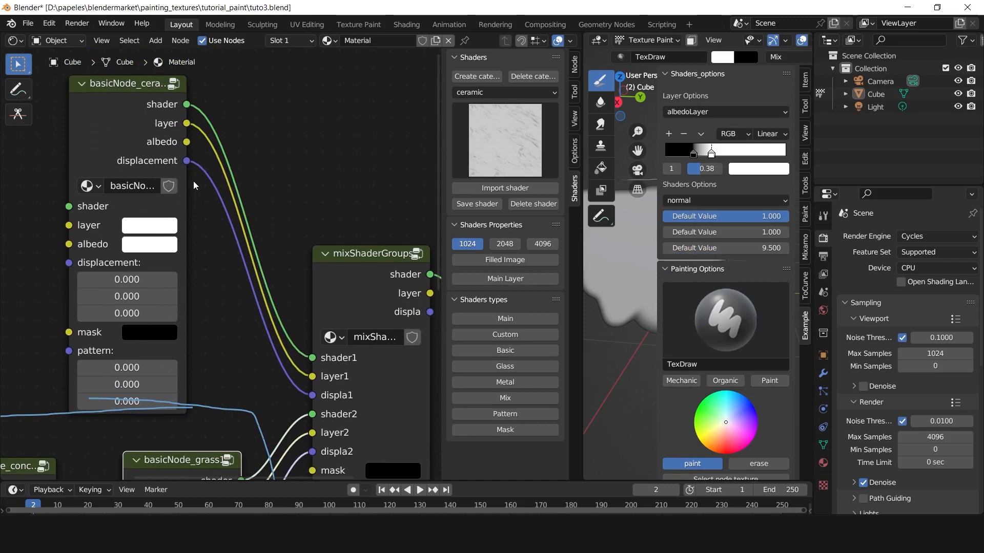
# Narrow the node editor again and return the 3D viewport to material preview to inspect the mixed material on the cube.
pyautogui.scroll(-9, 229, 262)
pyautogui.moveTo(192, 162); pyautogui.dragTo(217, 167)
pyautogui.moveTo(219, 171); pyautogui.dragTo(219, 139, button='middle')
pyautogui.moveTo(583, 134); pyautogui.dragTo(332, 132)
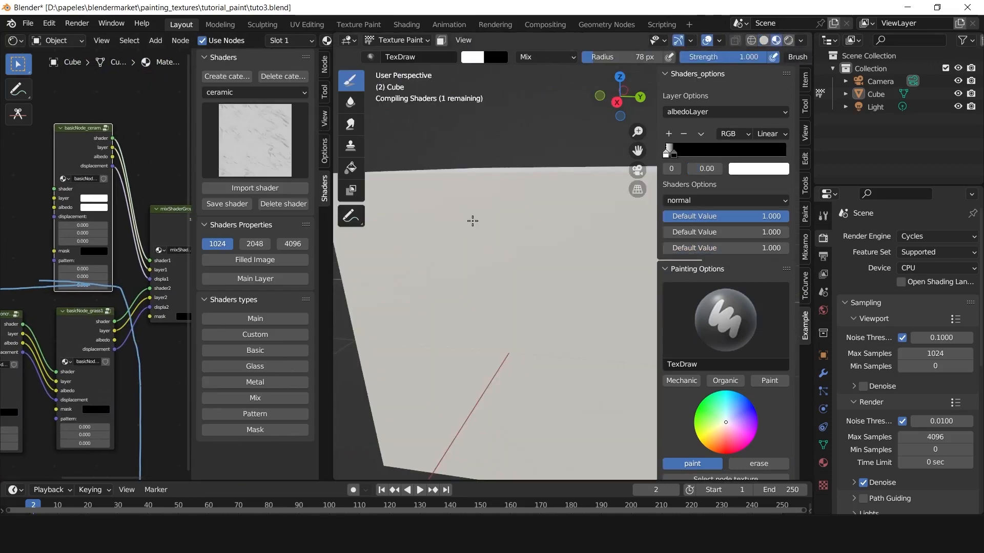
pyautogui.scroll(-5, 479, 230)
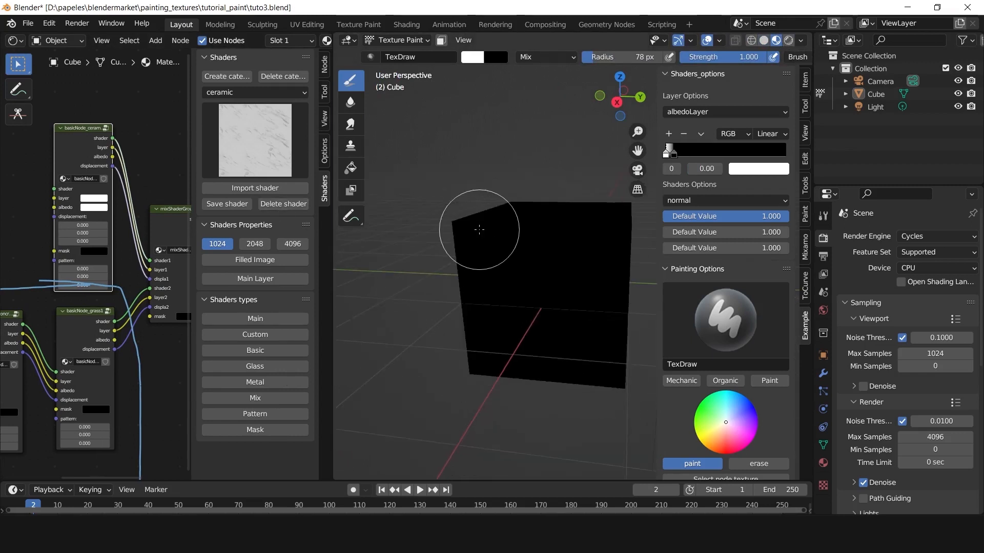
pyautogui.moveTo(479, 229)
pyautogui.mouseDown(button='middle')
pyautogui.moveTo(488, 256)
pyautogui.moveTo(476, 248)
pyautogui.mouseUp(button='middle')
pyautogui.scroll(2, 484, 253)
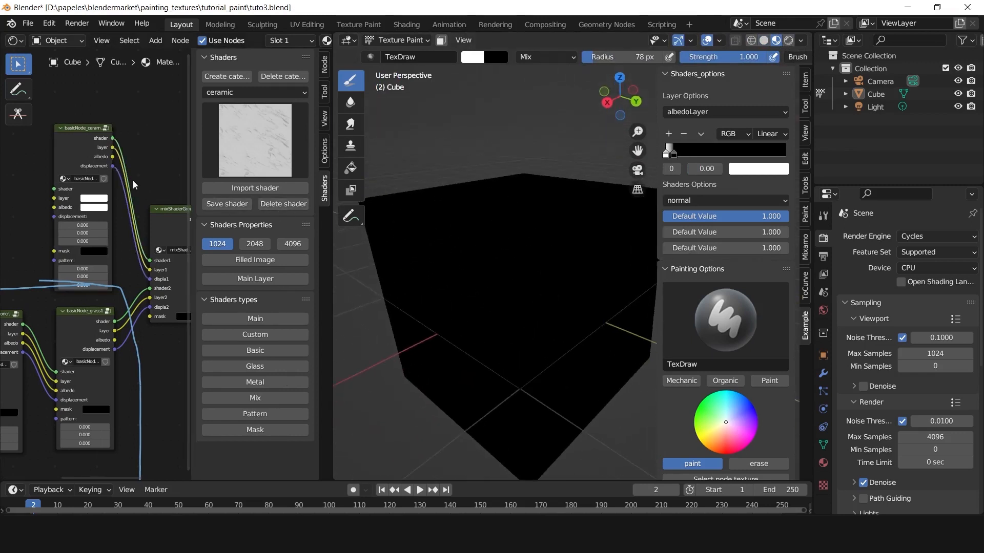
# Select the ceramic node, turn on Main Layer for it, and narrow the node editor to uncover the cube.
pyautogui.scroll(-4, 113, 197)
pyautogui.moveTo(128, 220); pyautogui.dragTo(206, 168, button='middle')
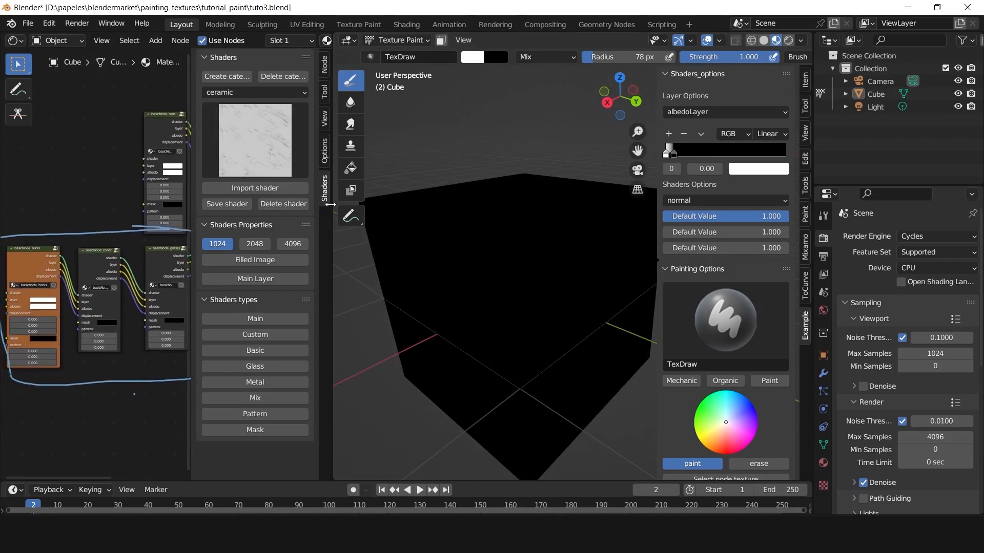
pyautogui.moveTo(330, 205); pyautogui.dragTo(577, 211)
pyautogui.scroll(4, 225, 246)
pyautogui.moveTo(209, 217); pyautogui.dragTo(121, 244, button='middle')
pyautogui.click(246, 121)
pyautogui.click(506, 278)
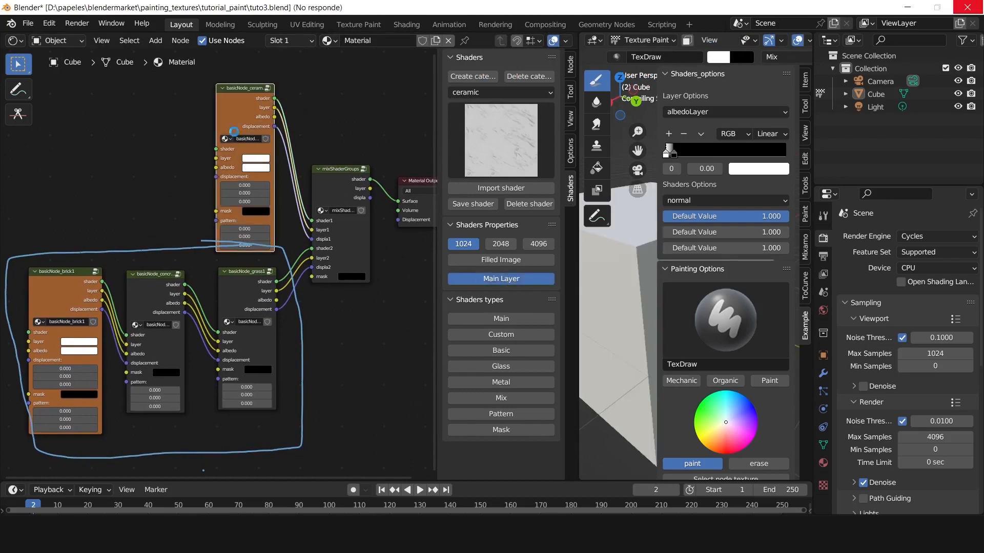
pyautogui.moveTo(575, 245); pyautogui.dragTo(409, 250)
# Set the brush radius to 47 px and paint one large and two small ceramic patches on the cube's front face.
pyautogui.scroll(3, 512, 287)
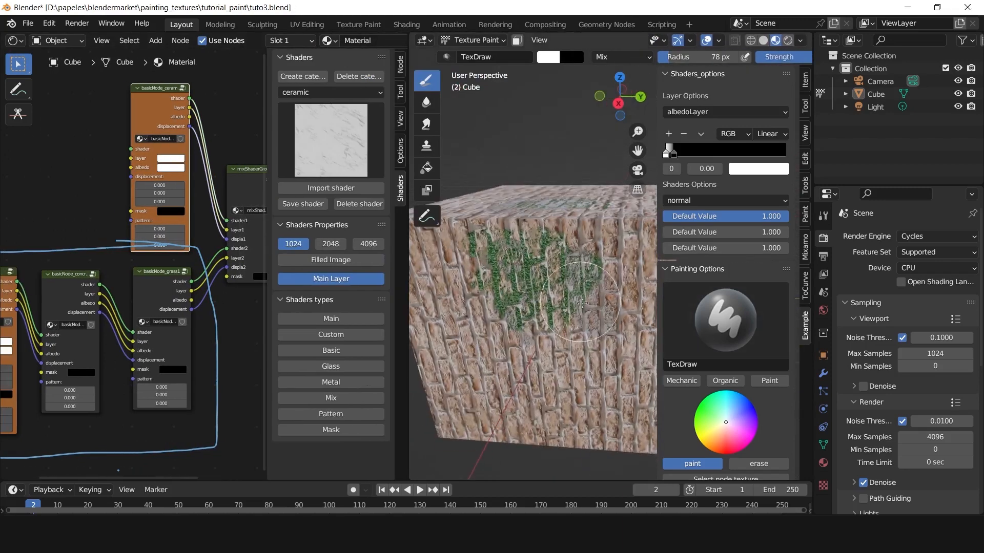
pyautogui.scroll(-3, 735, 429)
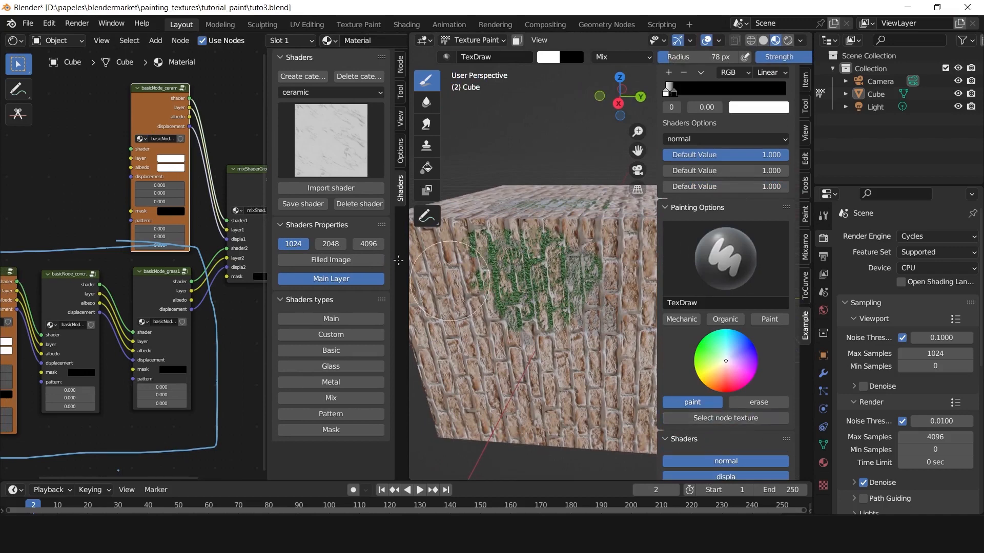
pyautogui.press('f')
pyautogui.click(521, 276)
pyautogui.moveTo(527, 272)
pyautogui.mouseDown()
pyautogui.moveTo(527, 312)
pyautogui.moveTo(553, 298)
pyautogui.mouseUp()
pyautogui.click(599, 266)
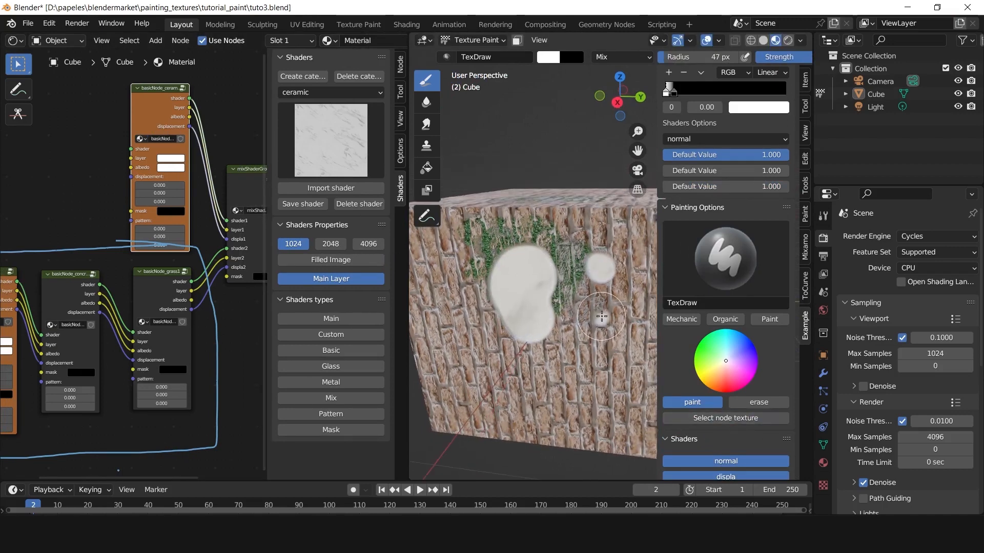
pyautogui.click(598, 323)
# Move the ceramic node away from the mix node, import the dark ceramic shader, and place its node between them.
pyautogui.press('g')
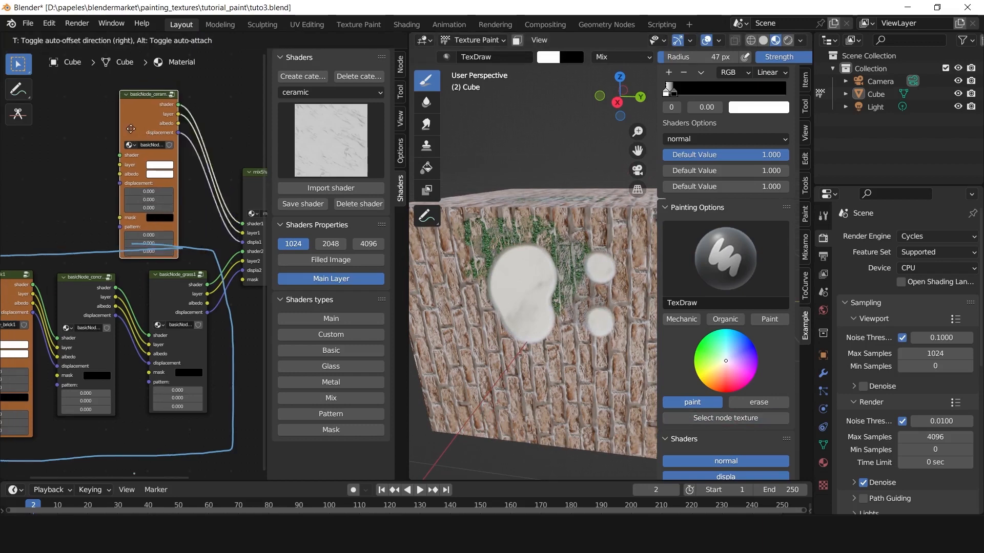
pyautogui.click(19, 161)
pyautogui.click(325, 149)
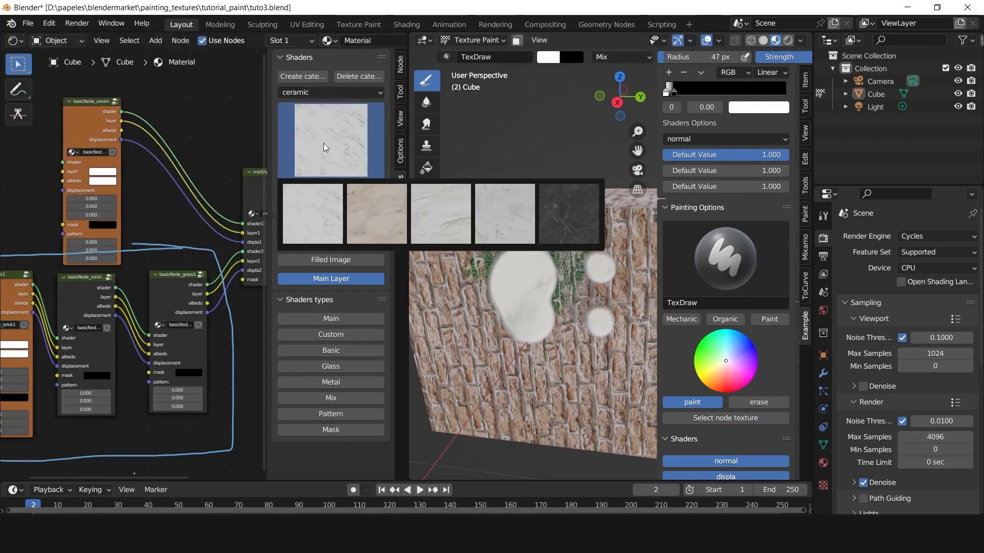
pyautogui.click(581, 215)
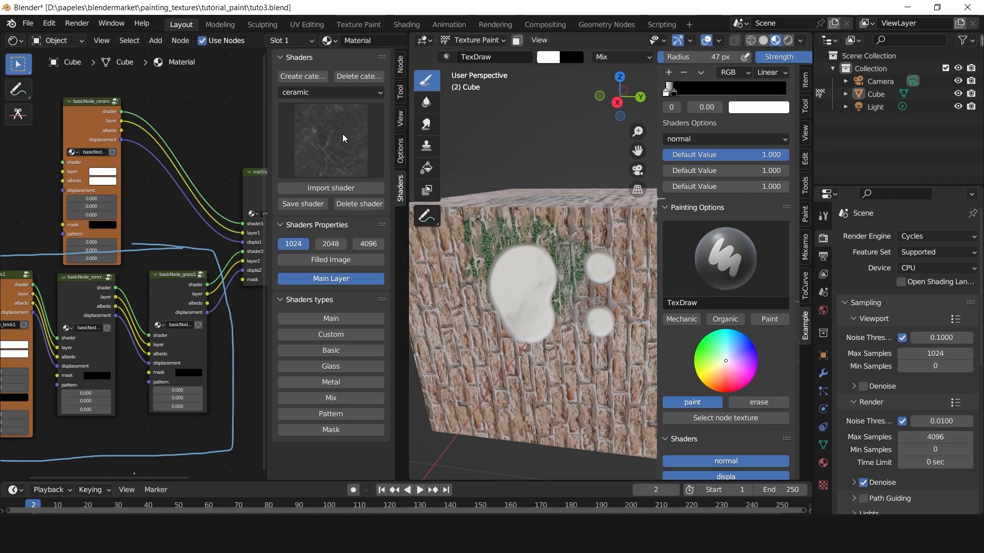
pyautogui.scroll(-4, 130, 190)
pyautogui.keyDown('shift'); pyautogui.scroll(-1, 130, 190); pyautogui.keyUp('shift')
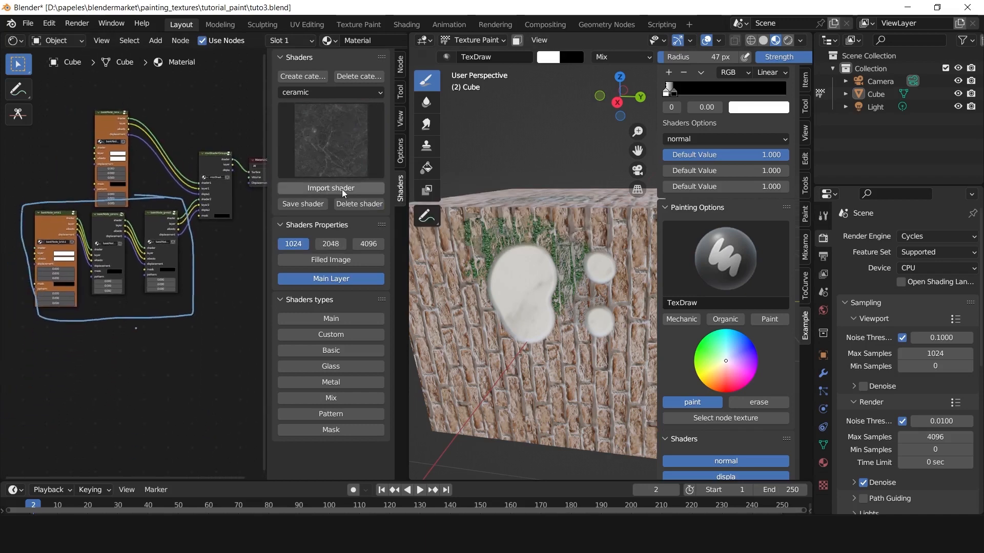
pyautogui.click(342, 191)
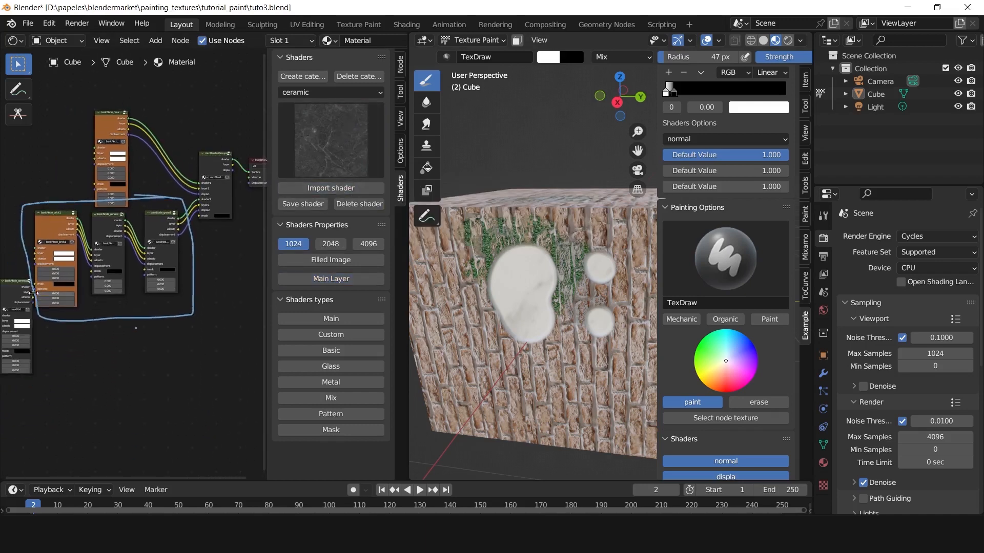
pyautogui.click(33, 293)
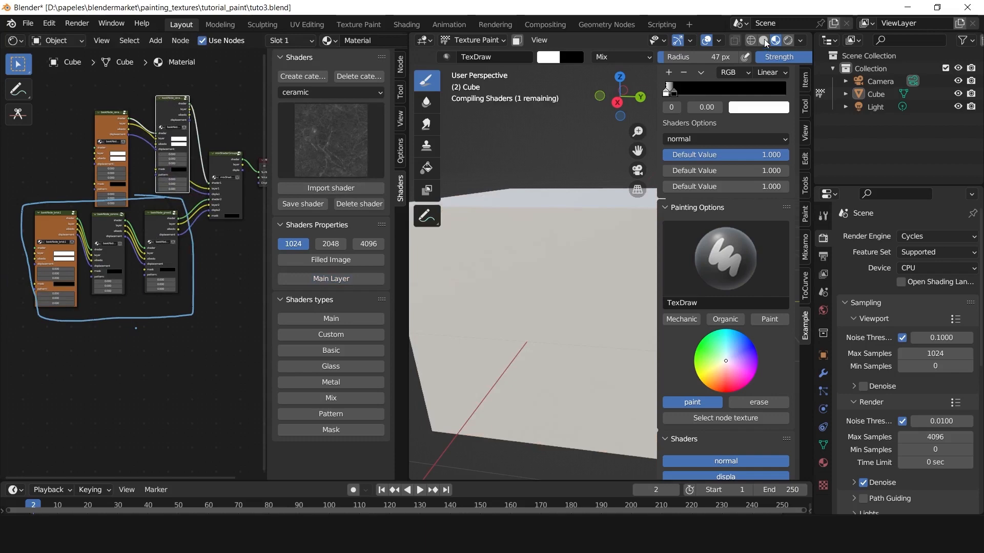
# Switch the viewport to solid shading and link the first ceramic node's remaining outputs to the matching inputs of the dark ceramic node.
pyautogui.click(763, 40)
pyautogui.scroll(2, 143, 104)
pyautogui.press('KP_Decimal')
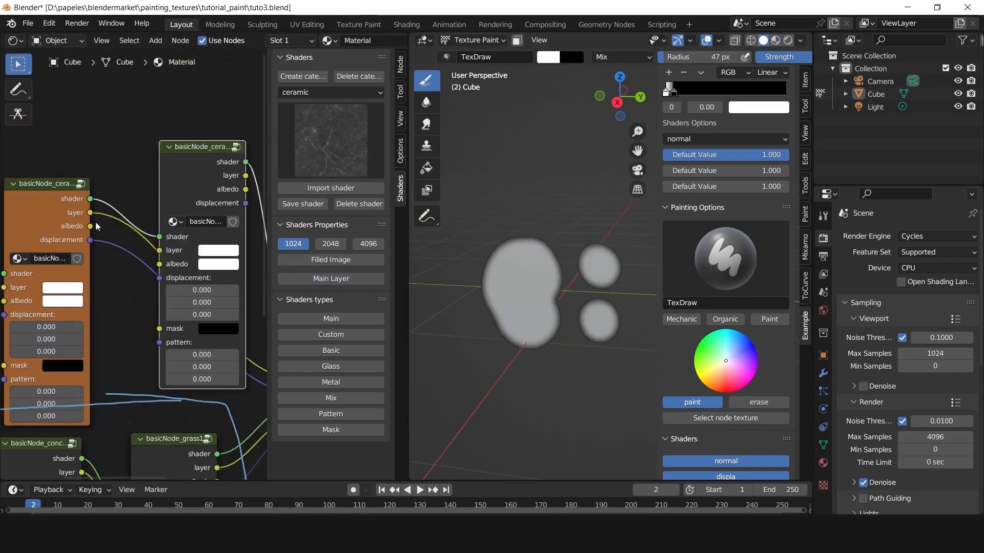
pyautogui.moveTo(126, 248); pyautogui.dragTo(158, 264)
pyautogui.moveTo(90, 240); pyautogui.dragTo(158, 278)
# Connect the dark ceramic node's layer and displacement outputs to the mix node's layer1 and displa1 inputs.
pyautogui.moveTo(251, 279); pyautogui.dragTo(107, 248, button='middle')
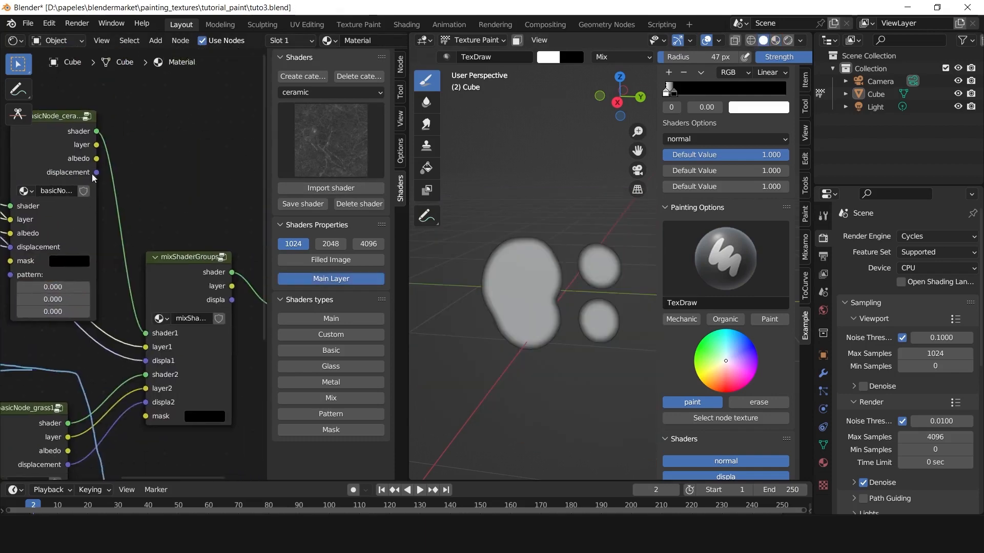
pyautogui.moveTo(77, 153); pyautogui.dragTo(49, 196)
pyautogui.moveTo(72, 204); pyautogui.dragTo(84, 191, button='middle')
pyautogui.moveTo(84, 176); pyautogui.dragTo(161, 349)
# Align the dark ceramic node beside the first ceramic node, above the brick, concrete and grass row.
pyautogui.scroll(-2, 141, 310)
pyautogui.moveTo(141, 309); pyautogui.dragTo(211, 310, button='middle')
pyautogui.moveTo(145, 198); pyautogui.dragTo(145, 192)
pyautogui.moveTo(145, 191); pyautogui.dragTo(181, 178, button='middle')
pyautogui.moveTo(90, 188); pyautogui.dragTo(80, 153)
pyautogui.moveTo(174, 183); pyautogui.dragTo(171, 151)
pyautogui.scroll(-4, 182, 128)
pyautogui.moveTo(183, 128)
pyautogui.mouseDown(button='middle')
pyautogui.moveTo(173, 156)
pyautogui.moveTo(189, 147)
pyautogui.mouseUp(button='middle')
# Draw an annotation outline around the two ceramic nodes and return to the selection tool.
pyautogui.click(25, 89)
pyautogui.click(73, 95)
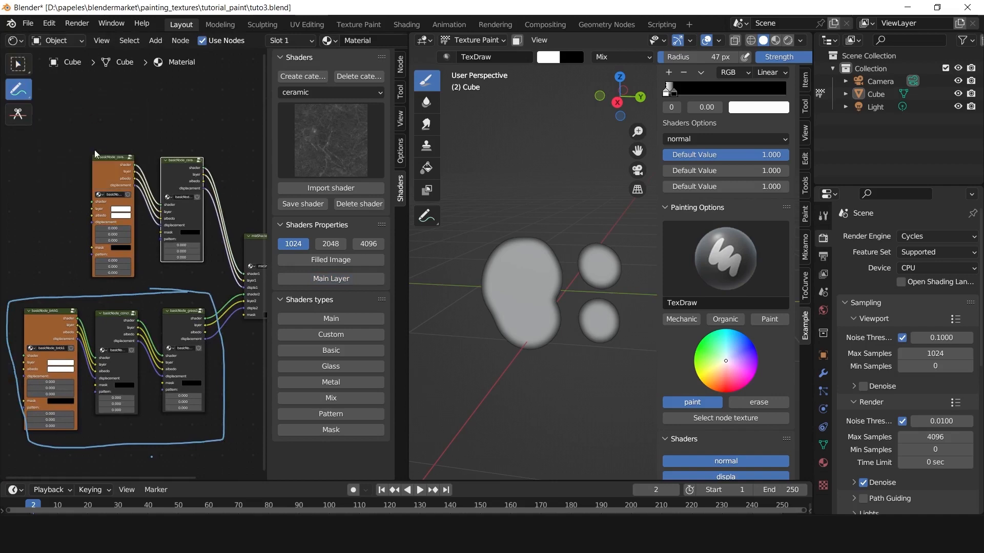
pyautogui.moveTo(67, 132); pyautogui.dragTo(67, 132)
pyautogui.moveTo(67, 132); pyautogui.dragTo(48, 165, button='middle')
pyautogui.click(18, 65)
# Return the viewport to material preview and select the dark ceramic node's texture for painting.
pyautogui.scroll(3, 188, 229)
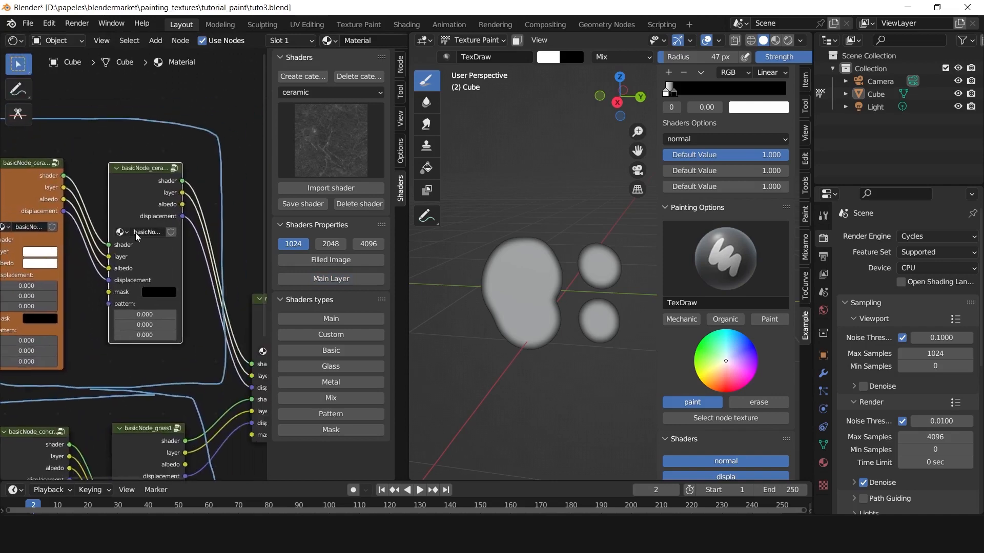
pyautogui.click(775, 40)
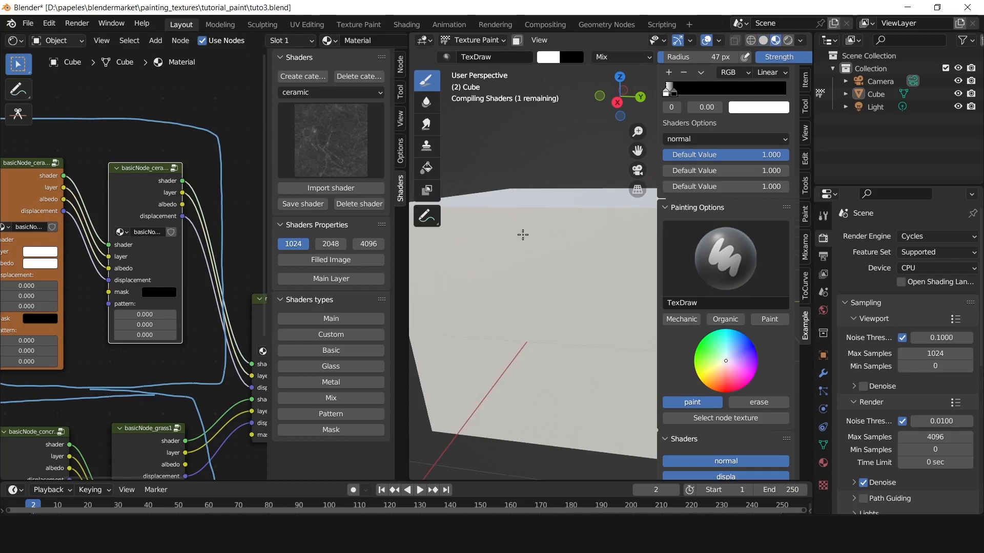
pyautogui.scroll(5, 557, 276)
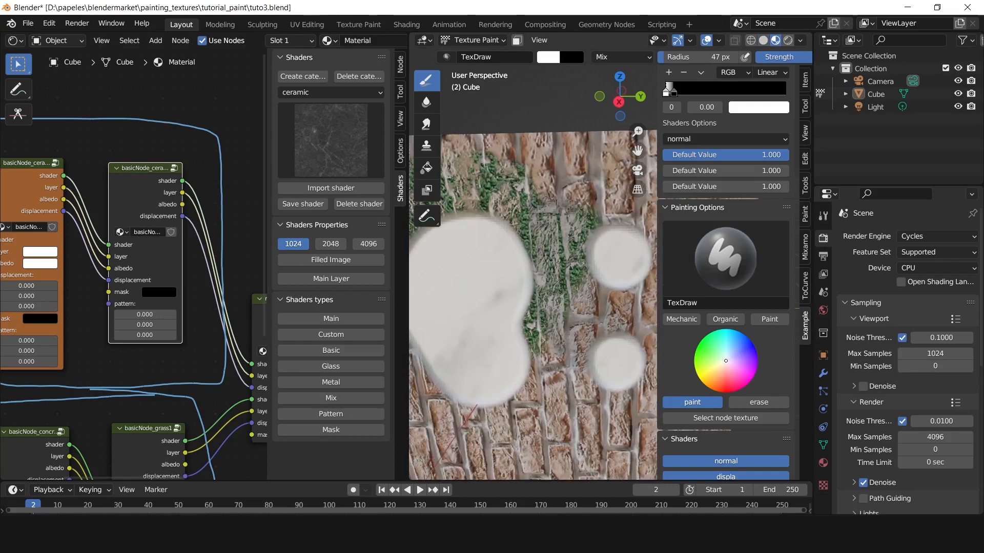
pyautogui.scroll(-1, 694, 393)
pyautogui.click(729, 407)
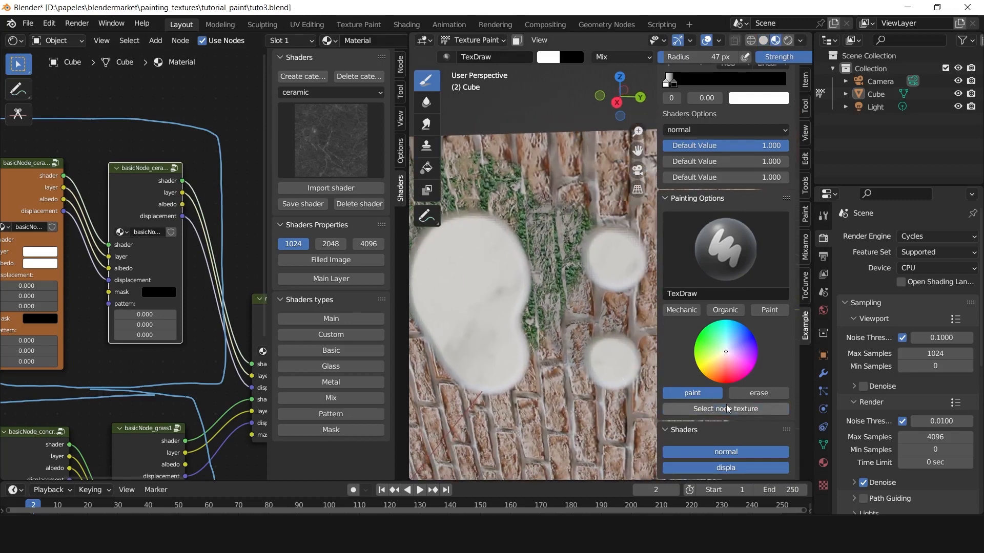
# Set the brush radius to 48 px and paint dark ceramic strokes across the large ceramic patch.
pyautogui.press('f')
pyautogui.click(528, 282)
pyautogui.moveTo(520, 263)
pyautogui.mouseDown()
pyautogui.moveTo(468, 307)
pyautogui.moveTo(509, 285)
pyautogui.mouseUp()
pyautogui.press('f')
pyautogui.click(512, 293)
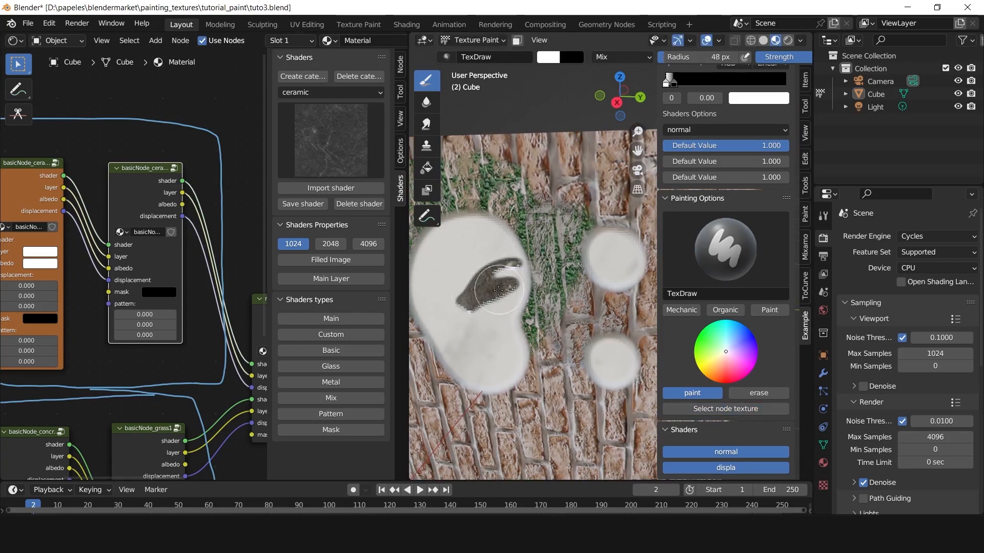
pyautogui.keyDown('shift'); pyautogui.moveTo(447, 306); pyautogui.dragTo(514, 292, button='middle'); pyautogui.keyUp('shift')
pyautogui.moveTo(547, 286)
pyautogui.mouseDown()
pyautogui.moveTo(492, 290)
pyautogui.moveTo(615, 253)
pyautogui.moveTo(554, 299)
pyautogui.moveTo(592, 309)
pyautogui.moveTo(476, 333)
pyautogui.mouseUp()
# Reduce the brush radius to 28 px and paint dark ceramic over the two small patches and most of the large one.
pyautogui.press('f')
pyautogui.click(544, 301)
pyautogui.scroll(-6, 543, 333)
pyautogui.moveTo(552, 334); pyautogui.dragTo(547, 338, button='middle')
pyautogui.scroll(4, 546, 338)
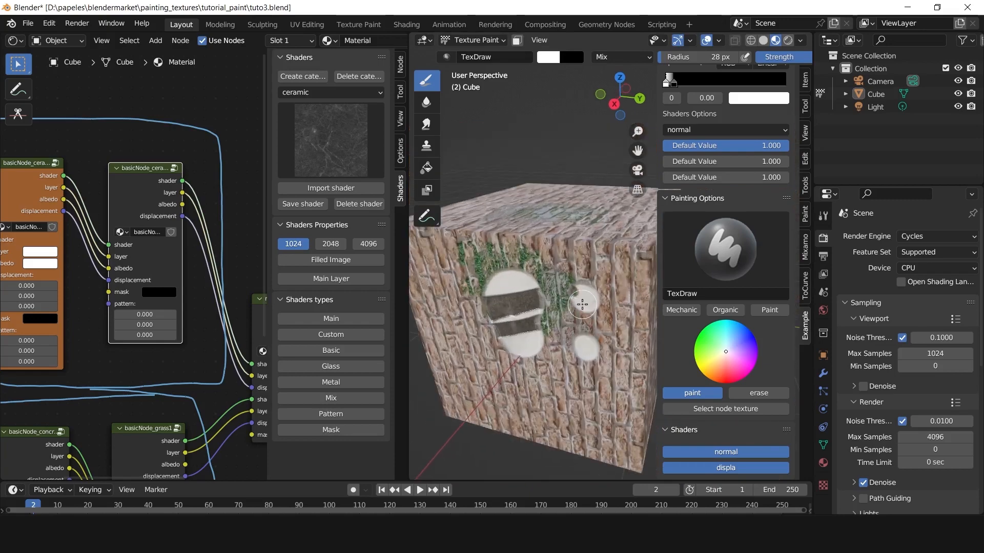
pyautogui.moveTo(607, 322); pyautogui.dragTo(612, 309, button='middle')
pyautogui.moveTo(612, 310); pyautogui.dragTo(602, 321)
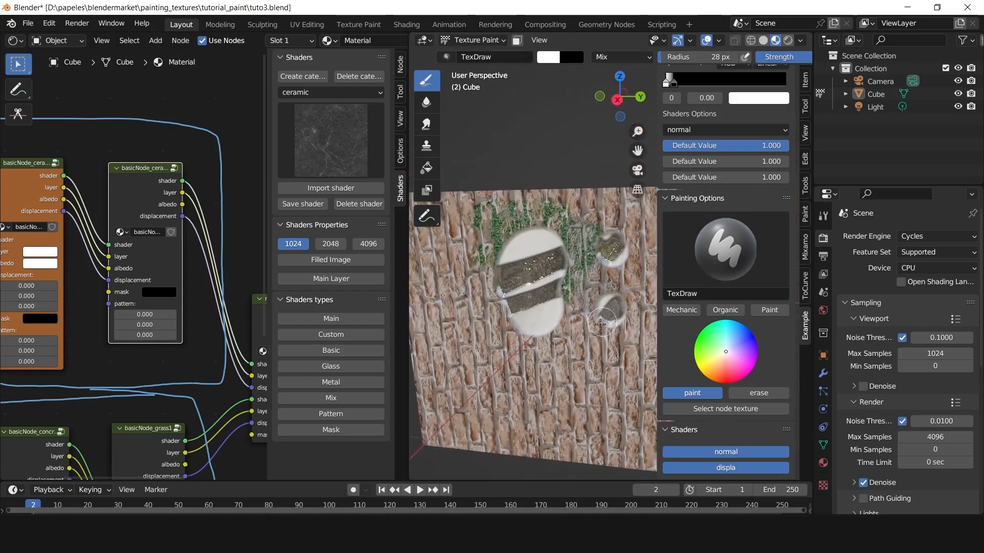
pyautogui.keyDown('shift'); pyautogui.moveTo(543, 346); pyautogui.dragTo(582, 313, button='middle'); pyautogui.keyUp('shift')
pyautogui.scroll(-3, 142, 249)
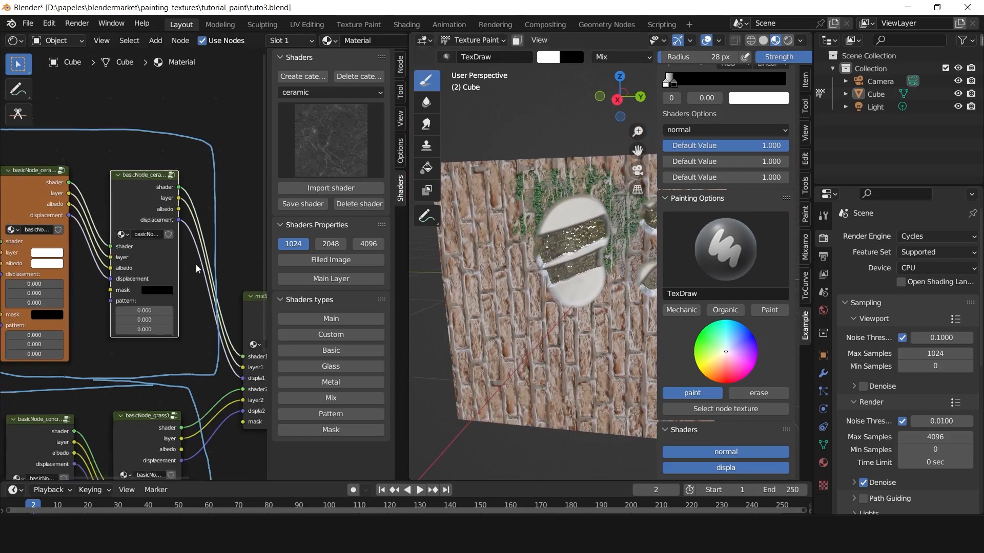
pyautogui.moveTo(142, 250)
pyautogui.mouseDown(button='middle')
pyautogui.moveTo(143, 223)
pyautogui.moveTo(166, 237)
pyautogui.moveTo(149, 251)
pyautogui.moveTo(116, 241)
pyautogui.mouseUp(button='middle')
pyautogui.scroll(3, 529, 245)
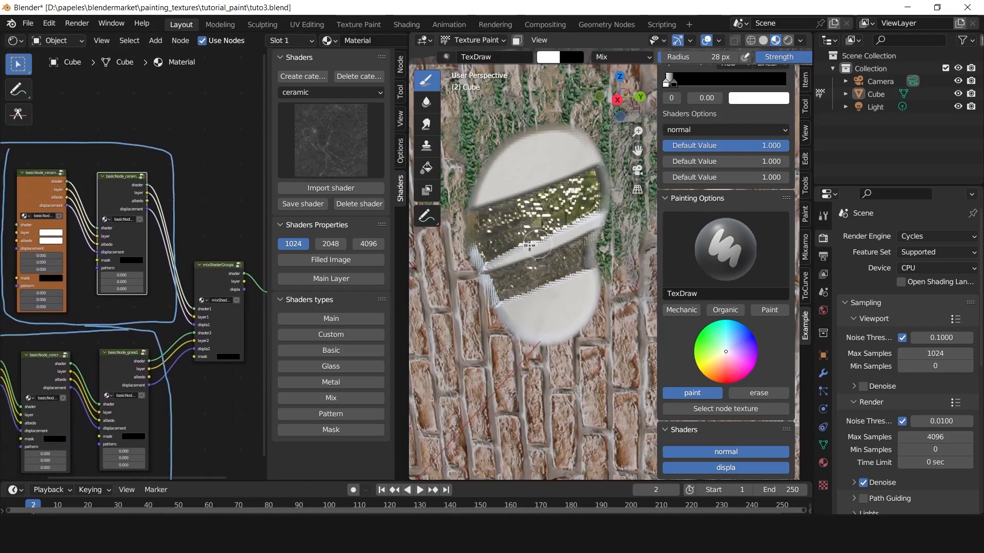
pyautogui.scroll(-3, 529, 245)
# Switch to the cardboard category, import its shader in solid view, and place the node between the dark ceramic and mix nodes.
pyautogui.moveTo(83, 210)
pyautogui.mouseDown(button='middle')
pyautogui.moveTo(127, 205)
pyautogui.moveTo(77, 210)
pyautogui.mouseUp(button='middle')
pyautogui.click(327, 91)
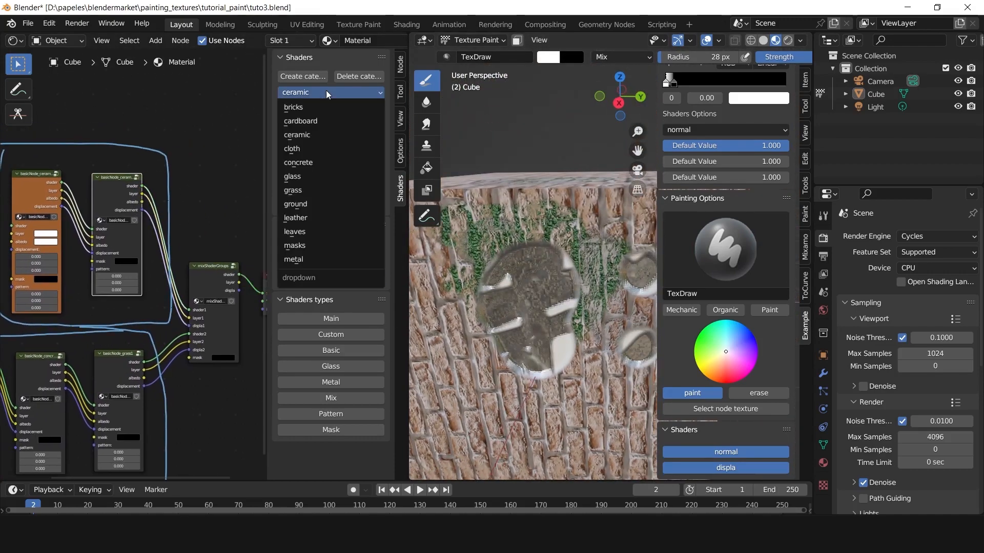
pyautogui.click(335, 121)
pyautogui.click(331, 156)
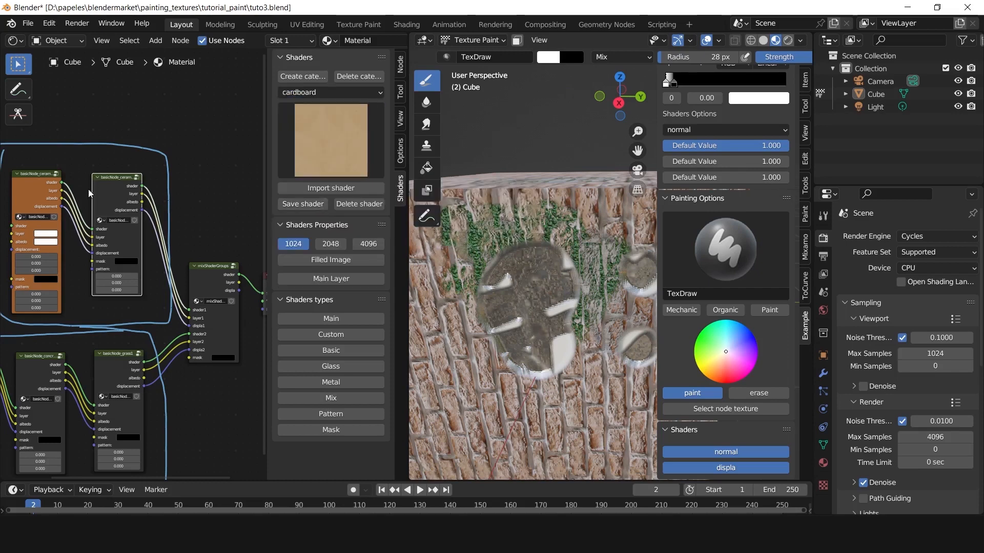
pyautogui.scroll(-10, 92, 196)
pyautogui.moveTo(128, 219); pyautogui.dragTo(138, 176, button='middle')
pyautogui.click(208, 167)
pyautogui.scroll(3, 208, 168)
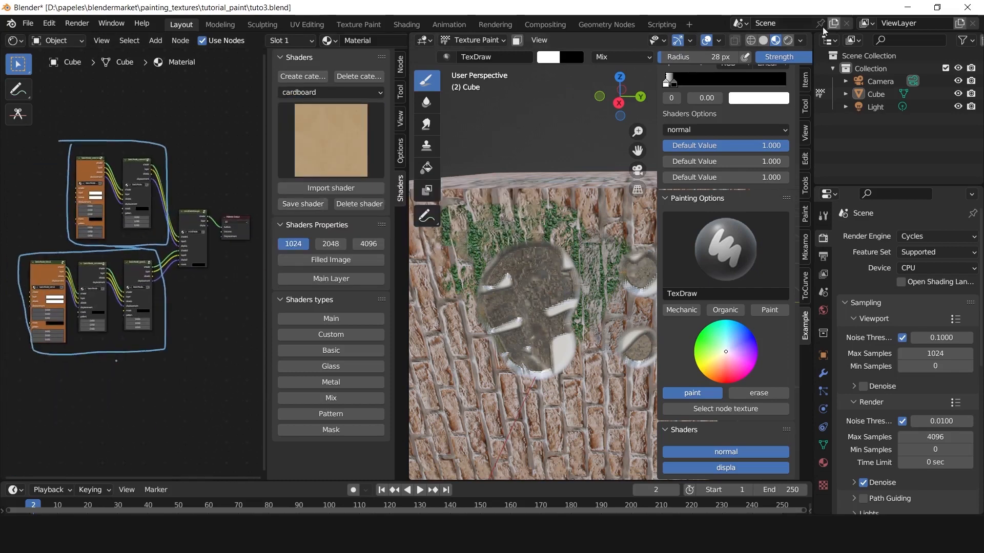
pyautogui.click(763, 41)
pyautogui.click(331, 188)
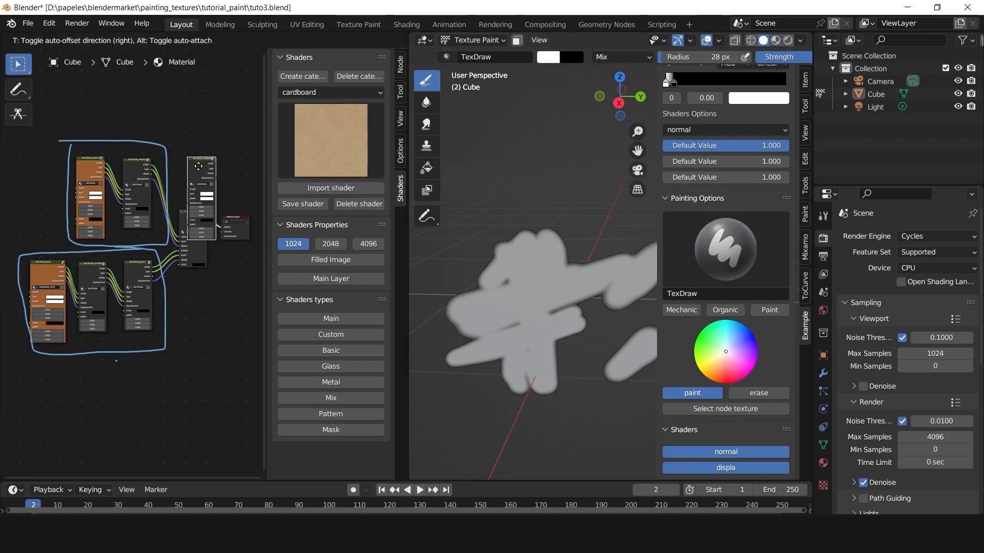
pyautogui.click(177, 154)
# Connect the dark ceramic node's outputs to the cardboard node, and the cardboard node's outputs to the mix node's first shader inputs.
pyautogui.scroll(4, 235, 200)
pyautogui.moveTo(235, 200); pyautogui.dragTo(152, 189, button='middle')
pyautogui.scroll(7, 89, 139)
pyautogui.moveTo(88, 138); pyautogui.dragTo(125, 184, button='middle')
pyautogui.moveTo(125, 185); pyautogui.dragTo(116, 217)
pyautogui.moveTo(116, 217); pyautogui.dragTo(131, 190, button='middle')
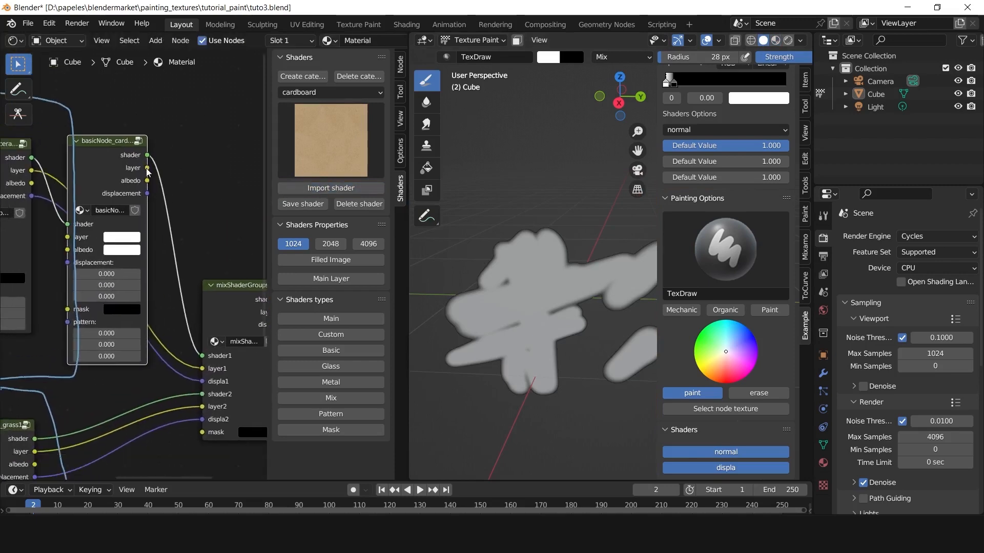
pyautogui.moveTo(71, 234); pyautogui.dragTo(137, 245, button='middle')
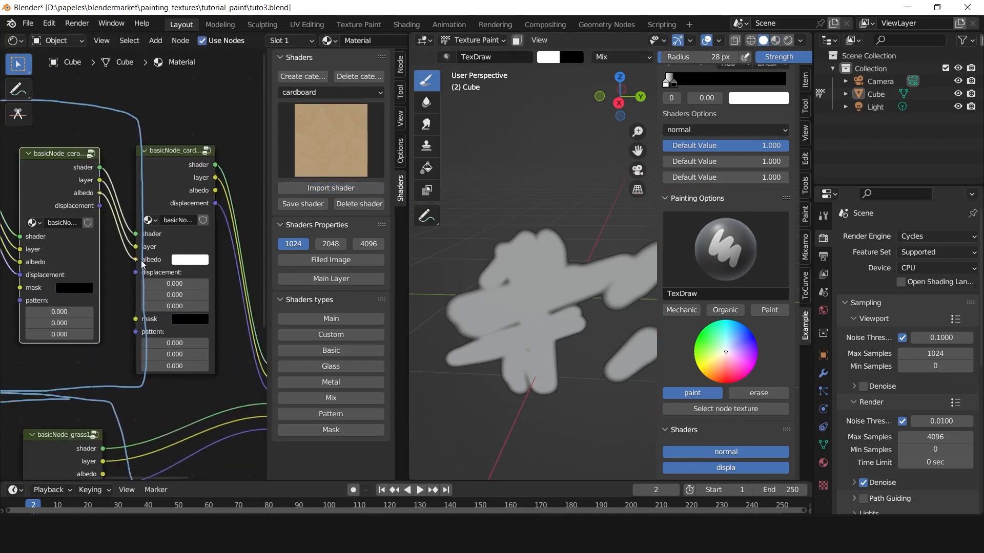
pyautogui.scroll(-3, 142, 264)
# Select the cardboard node's texture for painting in material preview and adjust the node's position beside the dark ceramic node.
pyautogui.click(718, 409)
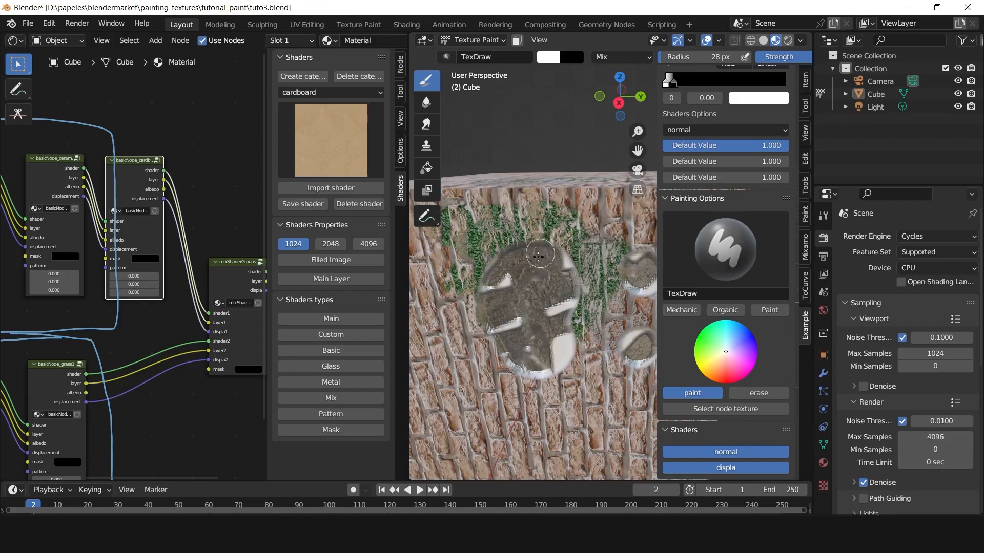
pyautogui.moveTo(540, 232); pyautogui.dragTo(531, 241, button='middle')
pyautogui.moveTo(132, 185); pyautogui.dragTo(141, 184)
pyautogui.moveTo(487, 232); pyautogui.dragTo(504, 242, button='middle')
pyautogui.moveTo(41, 206)
pyautogui.mouseDown(button='middle')
pyautogui.moveTo(125, 227)
pyautogui.moveTo(31, 205)
pyautogui.mouseUp(button='middle')
pyautogui.moveTo(155, 197); pyautogui.dragTo(153, 204)
pyautogui.moveTo(514, 254); pyautogui.dragTo(500, 236, button='middle')
# Paint cardboard bands over the large patch on the cube, using a brush radius of about 40 px.
pyautogui.moveTo(497, 225)
pyautogui.mouseDown()
pyautogui.moveTo(545, 212)
pyautogui.moveTo(461, 266)
pyautogui.moveTo(507, 290)
pyautogui.moveTo(555, 281)
pyautogui.mouseUp()
pyautogui.press('f')
pyautogui.click(531, 220)
pyautogui.moveTo(556, 281); pyautogui.dragTo(566, 221, button='middle')
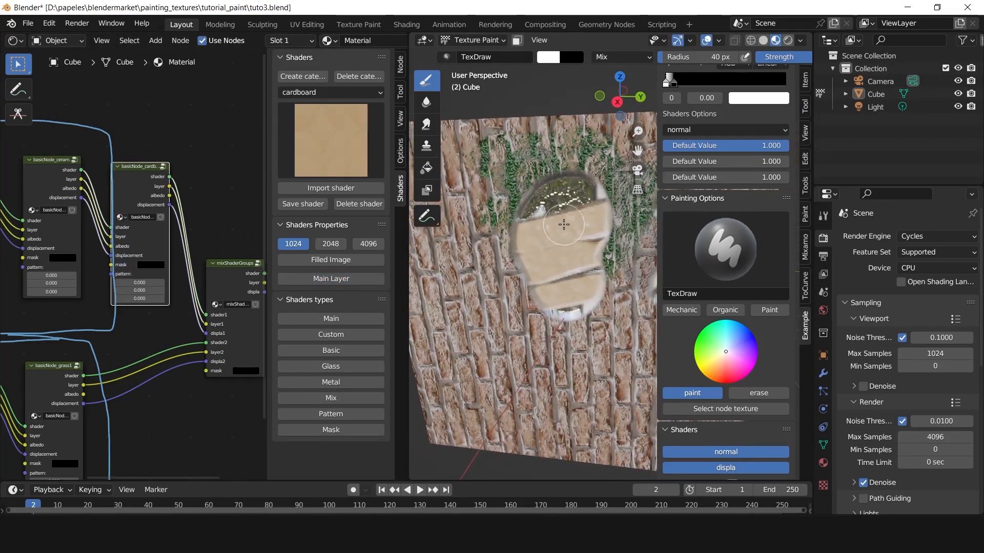
pyautogui.press('f')
pyautogui.click(566, 198)
# Select the dark ceramic node and toggle its Main Layer option.
pyautogui.moveTo(67, 174)
pyautogui.mouseDown(button='middle')
pyautogui.moveTo(187, 177)
pyautogui.moveTo(61, 182)
pyautogui.mouseUp(button='middle')
pyautogui.click(58, 177)
pyautogui.click(331, 279)
pyautogui.moveTo(601, 232)
pyautogui.mouseDown(button='middle')
pyautogui.moveTo(612, 226)
pyautogui.moveTo(548, 268)
pyautogui.mouseUp(button='middle')
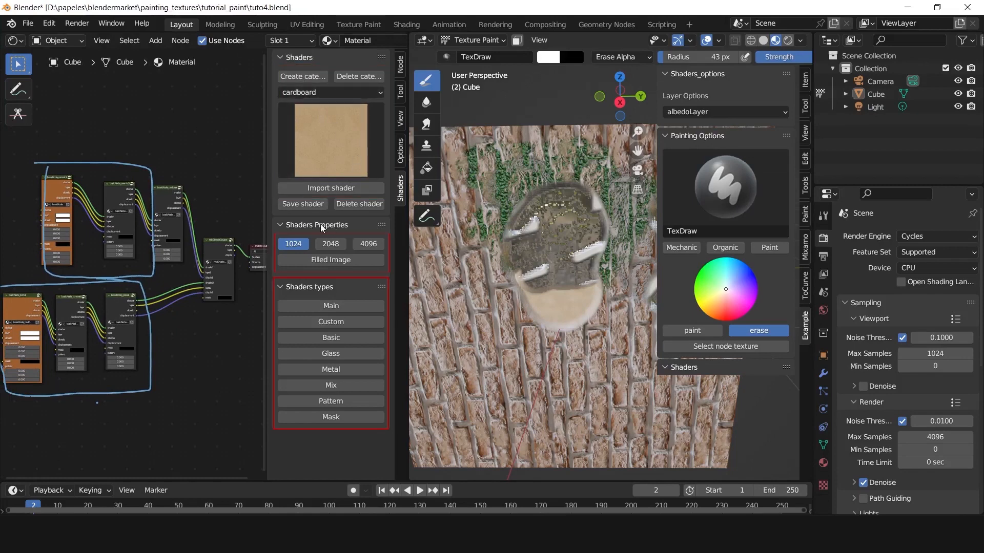
# Delete all the shader nodes and the mix node, keeping only the Material Output, and frame the node view.
pyautogui.scroll(-2, 140, 265)
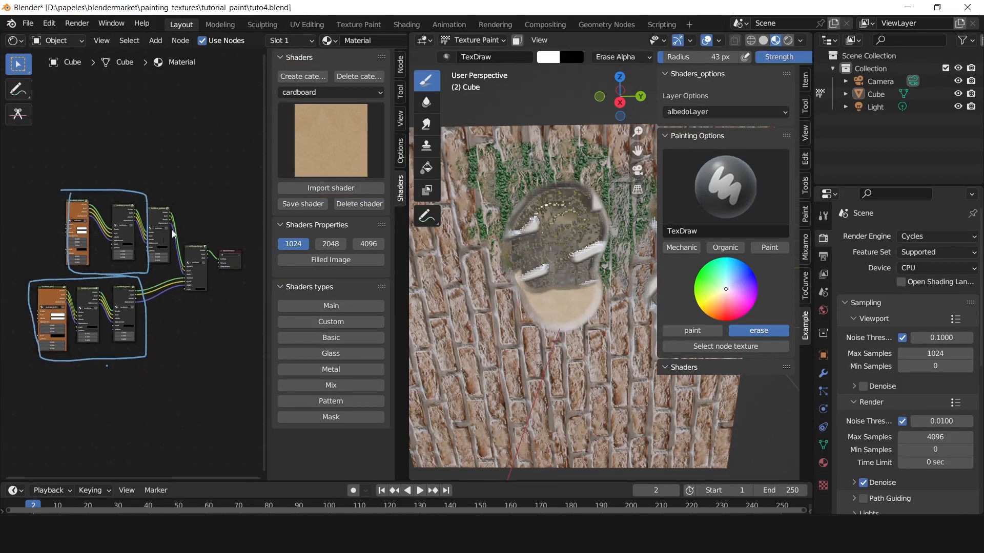
pyautogui.moveTo(201, 149)
pyautogui.mouseDown()
pyautogui.moveTo(177, 210)
pyautogui.moveTo(45, 364)
pyautogui.moveTo(30, 365)
pyautogui.mouseUp()
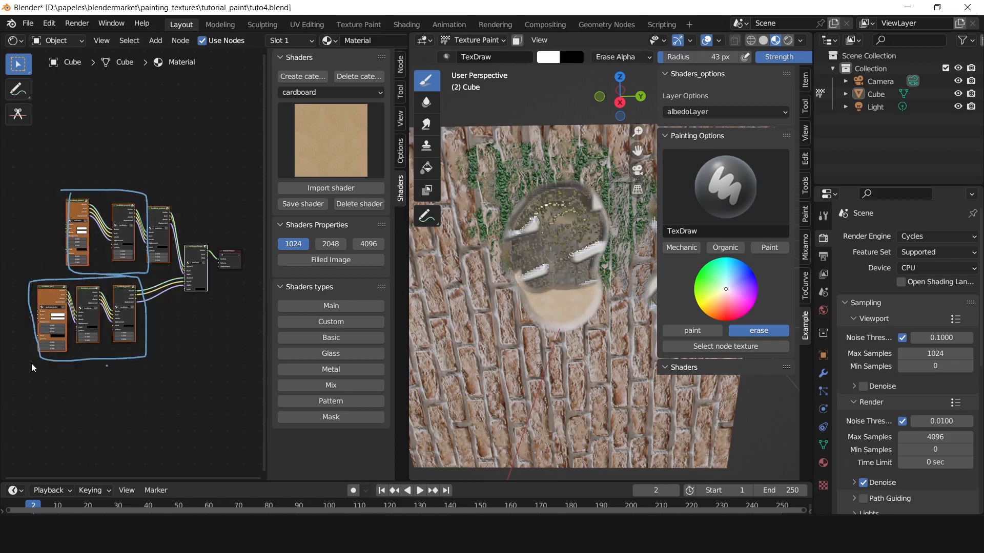
pyautogui.press('x')
pyautogui.press('Home')
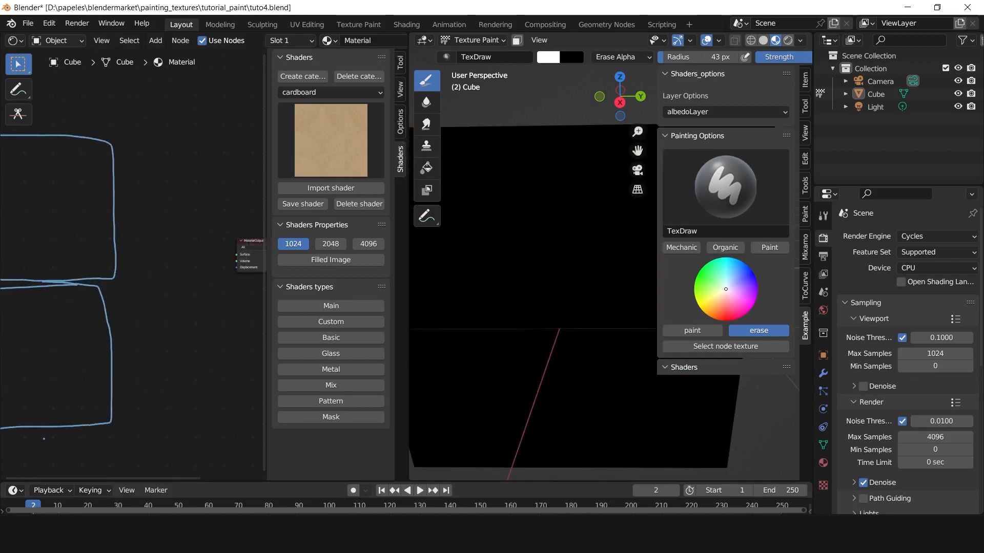
# Switch to File Explorer and bring rocks_1_albedo.png, rocks_1_height.png and rocks_1_normal.png into Blender's shader editor as expanded, side-by-side image nodes.
pyautogui.moveTo(328, 535)
pyautogui.click(589, 484)
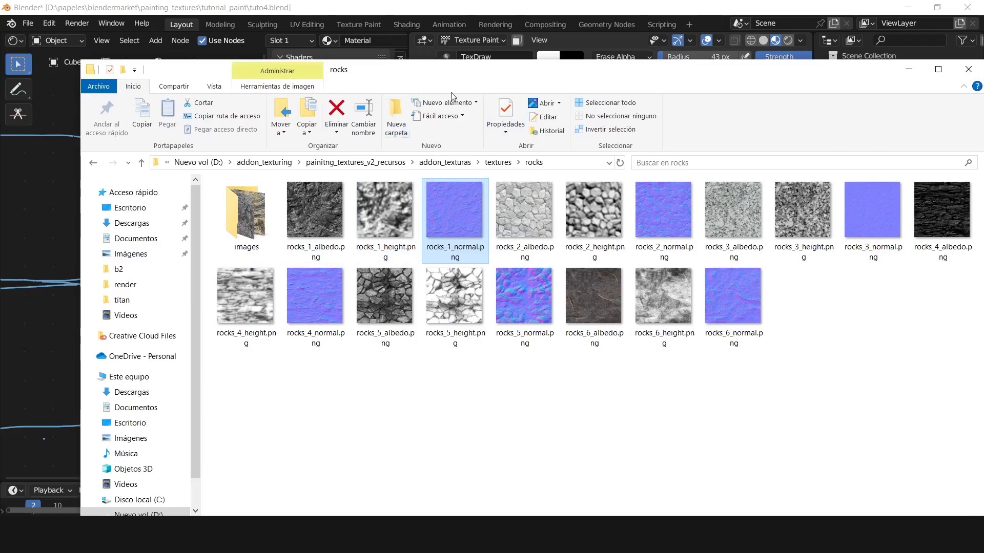
pyautogui.moveTo(530, 73); pyautogui.dragTo(0, 78)
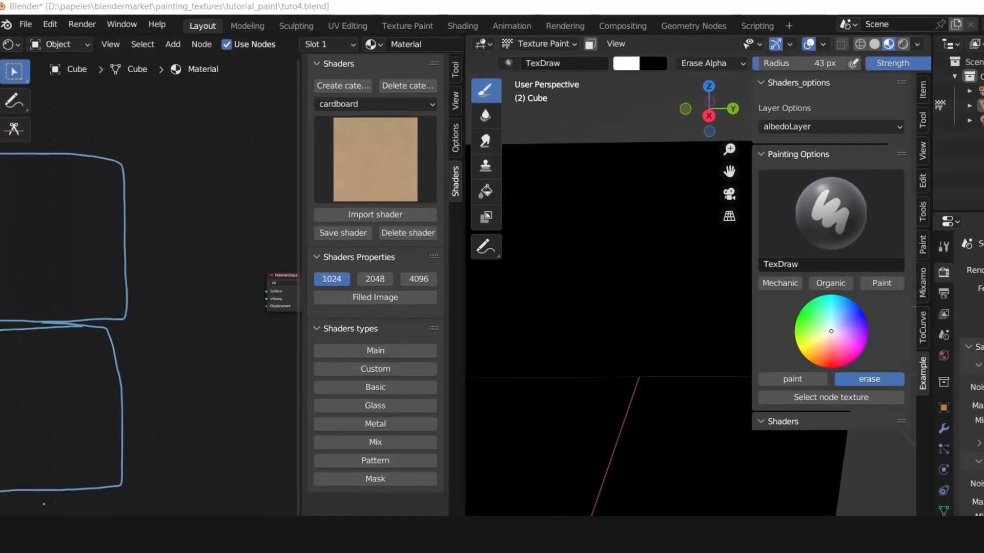
pyautogui.moveTo(0, 297); pyautogui.dragTo(33, 270)
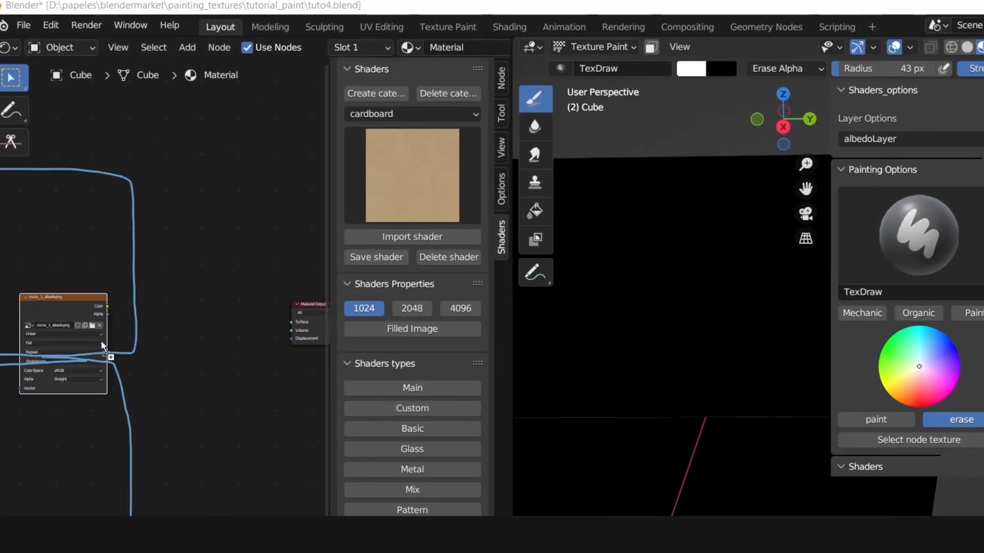
pyautogui.moveTo(114, 296); pyautogui.dragTo(115, 298)
pyautogui.moveTo(0, 328); pyautogui.dragTo(201, 296)
pyautogui.scroll(3, 201, 297)
pyautogui.click(227, 261)
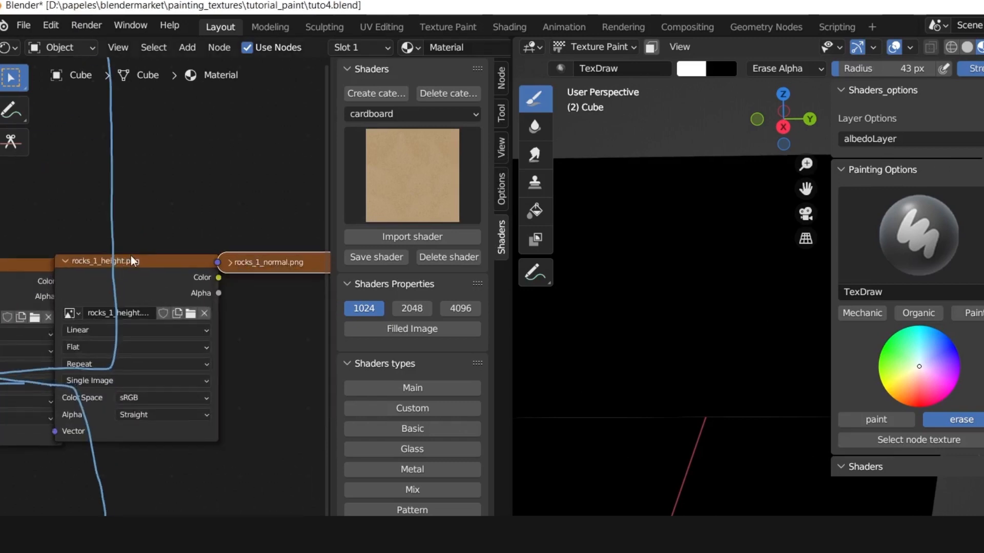
pyautogui.click(231, 260)
pyautogui.click(217, 194)
# Set the color space of the rocks_1_normal.png node to Non-Color.
pyautogui.press('space')
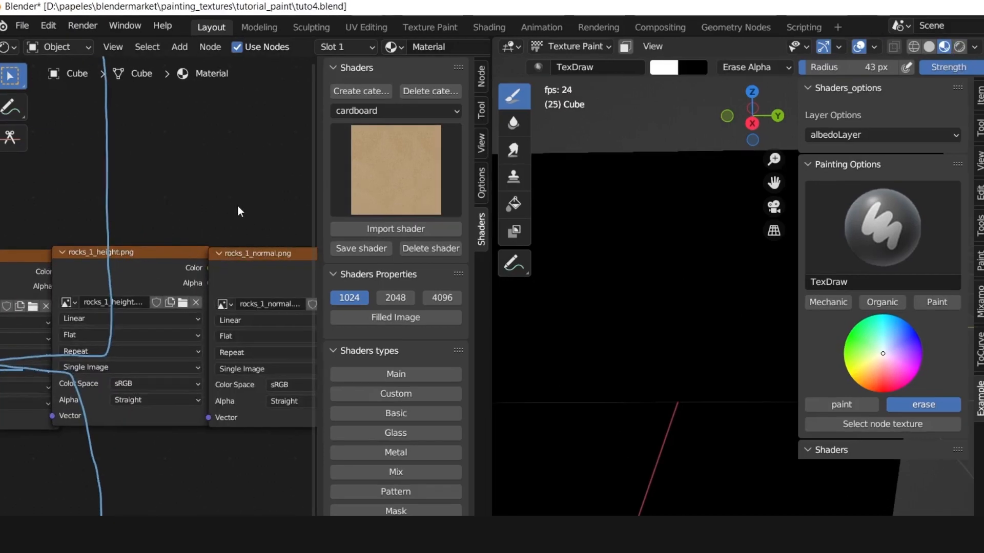
pyautogui.press('space')
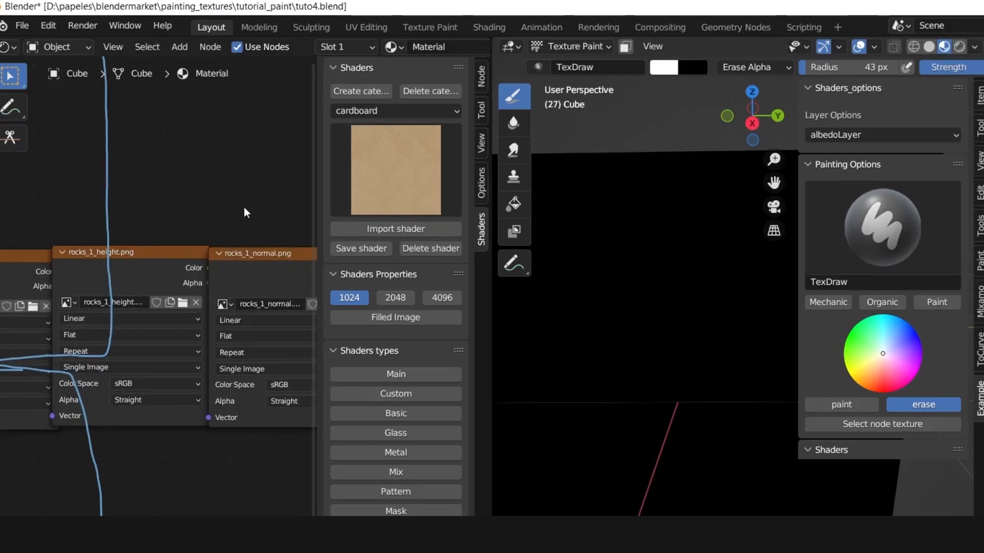
pyautogui.moveTo(244, 207); pyautogui.dragTo(196, 187, button='middle')
pyautogui.click(258, 363)
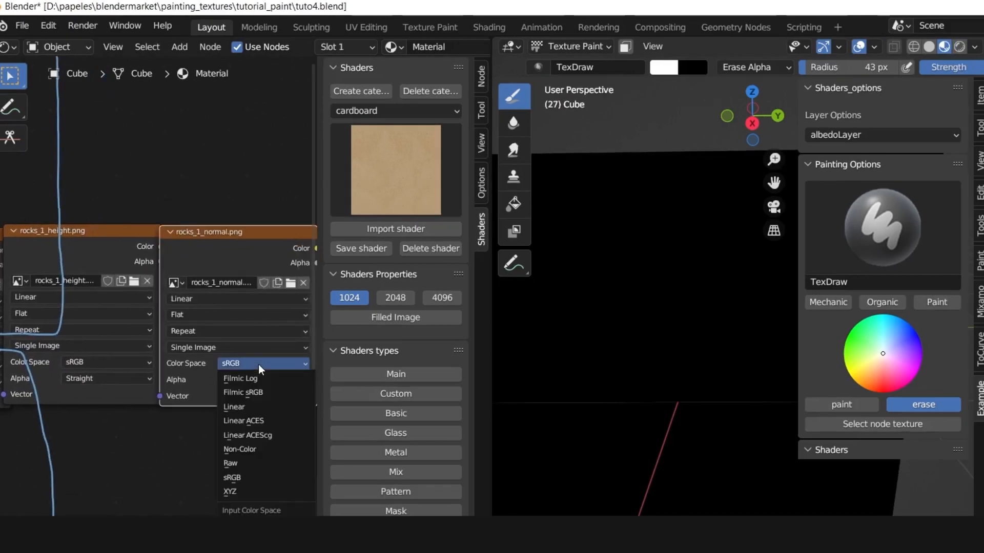
pyautogui.click(253, 447)
pyautogui.scroll(-5, 226, 442)
pyautogui.moveTo(171, 408); pyautogui.dragTo(182, 421, button='middle')
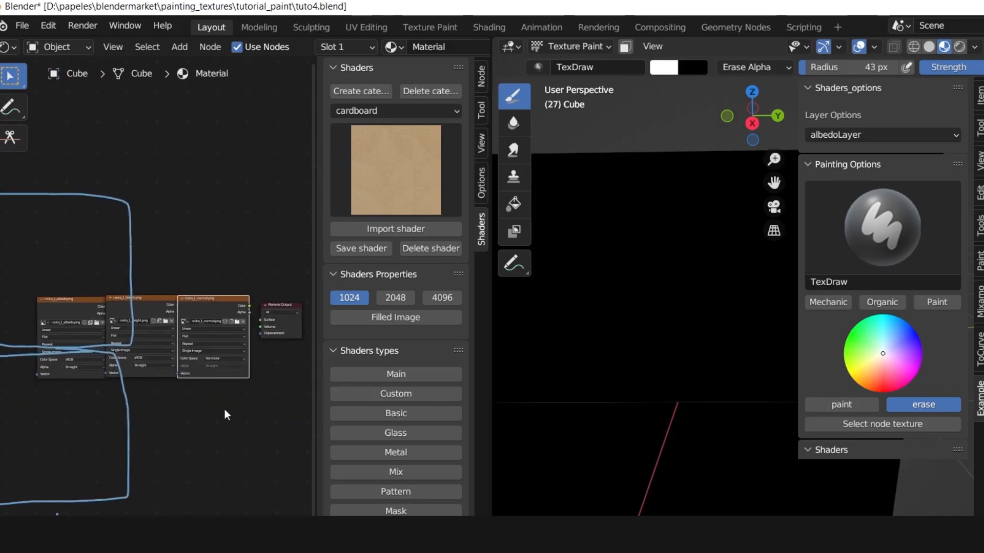
# Select the three rocks_1 image nodes together and convert them into a Basic shader node.
pyautogui.moveTo(225, 410)
pyautogui.mouseDown()
pyautogui.moveTo(67, 265)
pyautogui.moveTo(220, 407)
pyautogui.mouseUp()
pyautogui.click(28, 273)
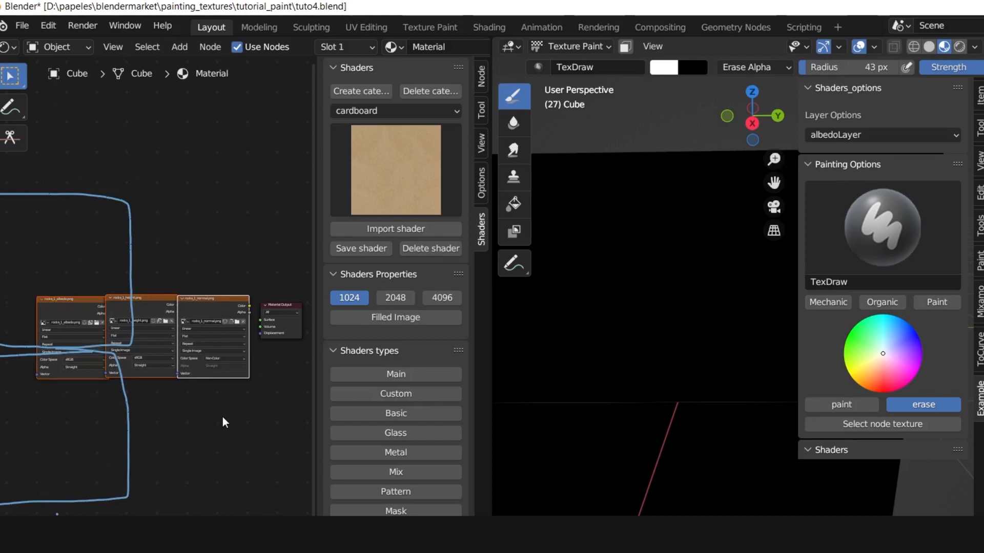
pyautogui.moveTo(13, 268); pyautogui.dragTo(250, 426)
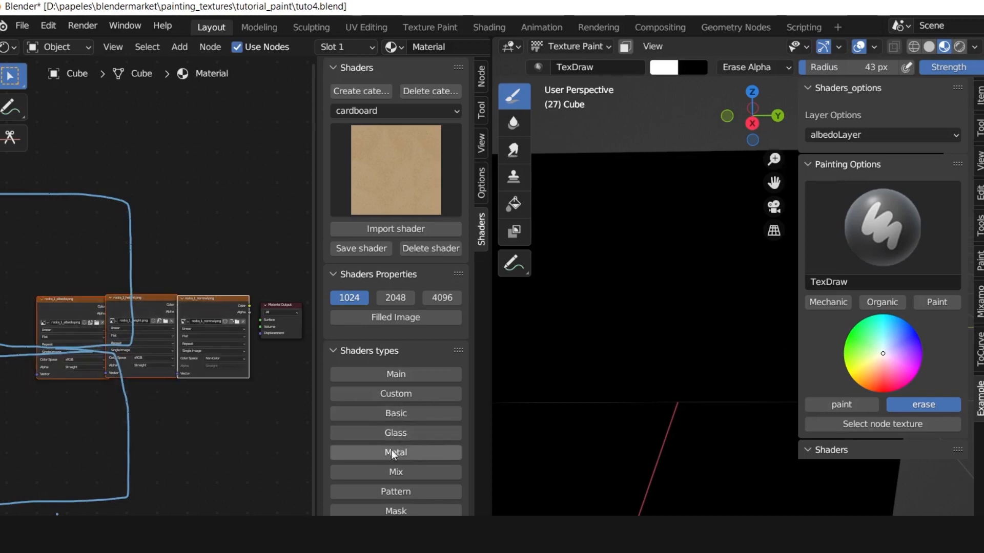
pyautogui.click(404, 414)
pyautogui.press('Tab')
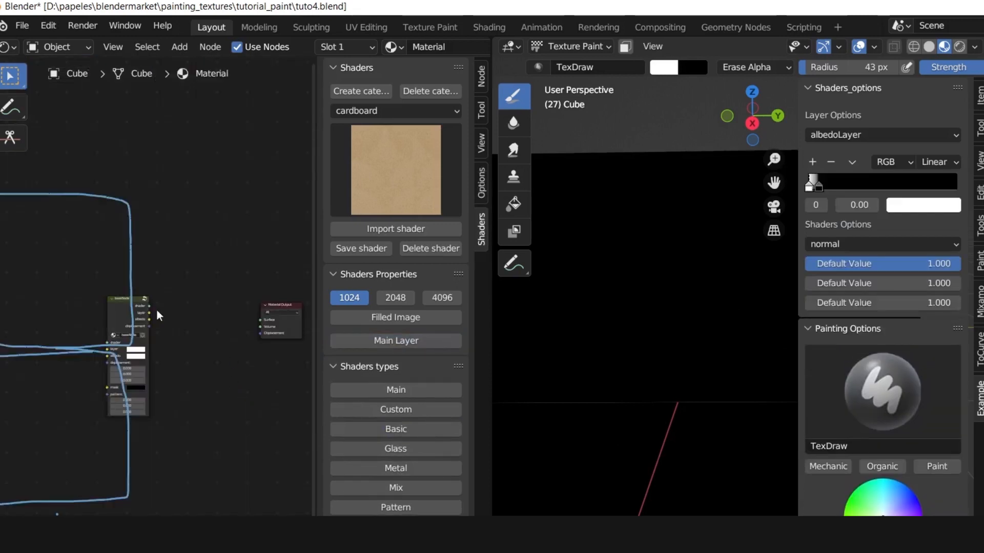
# Place the basic node next to the Material Output and link its shader output to Surface.
pyautogui.moveTo(146, 306); pyautogui.dragTo(221, 299)
pyautogui.scroll(6, 138, 288)
pyautogui.moveTo(261, 301); pyautogui.dragTo(152, 278, button='middle')
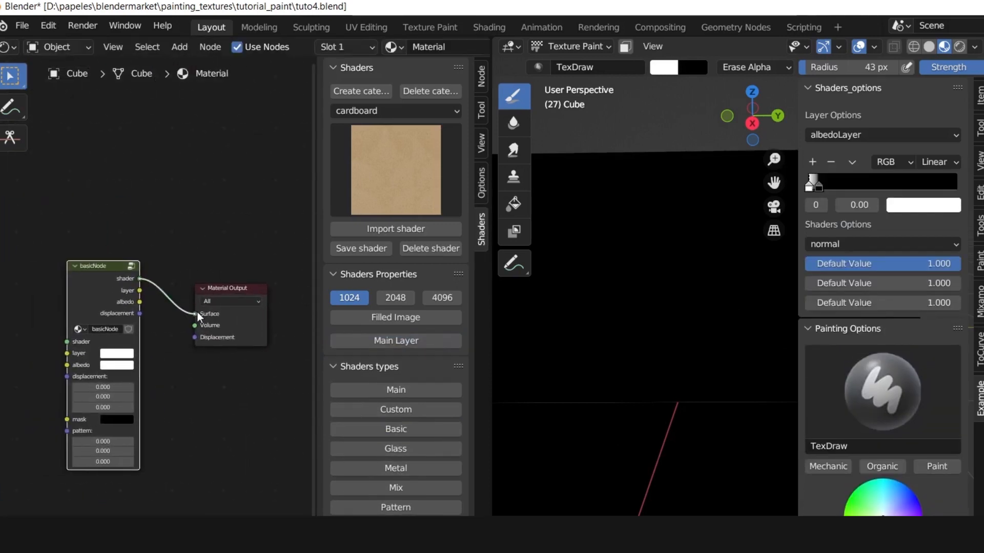
pyautogui.moveTo(198, 312); pyautogui.dragTo(196, 314)
pyautogui.moveTo(113, 279); pyautogui.dragTo(114, 303)
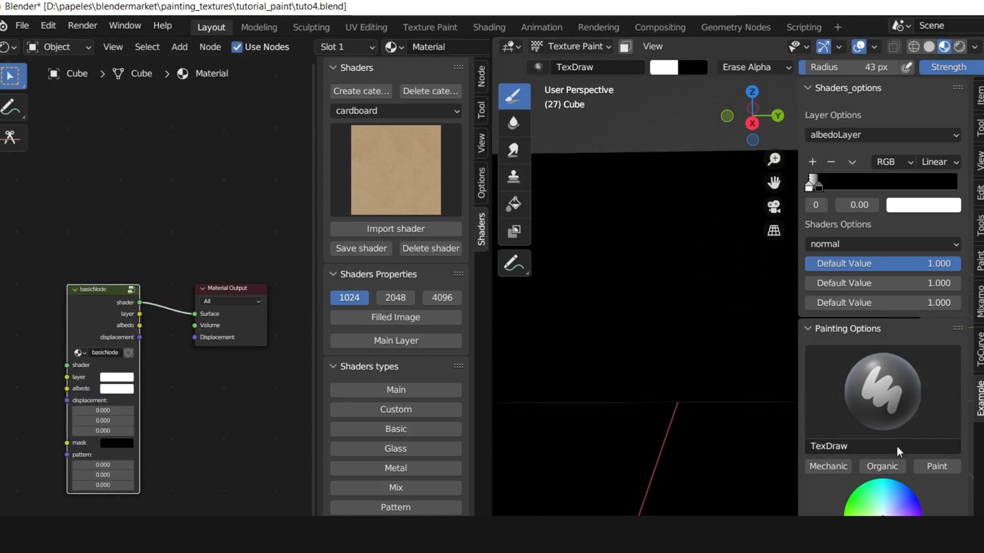
# Switch the brush to paint mode and paint a large rock patch on the cube with a 111 px radius.
pyautogui.scroll(-4, 891, 461)
pyautogui.click(842, 482)
pyautogui.moveTo(698, 373)
pyautogui.mouseDown()
pyautogui.moveTo(615, 329)
pyautogui.moveTo(716, 351)
pyautogui.mouseUp()
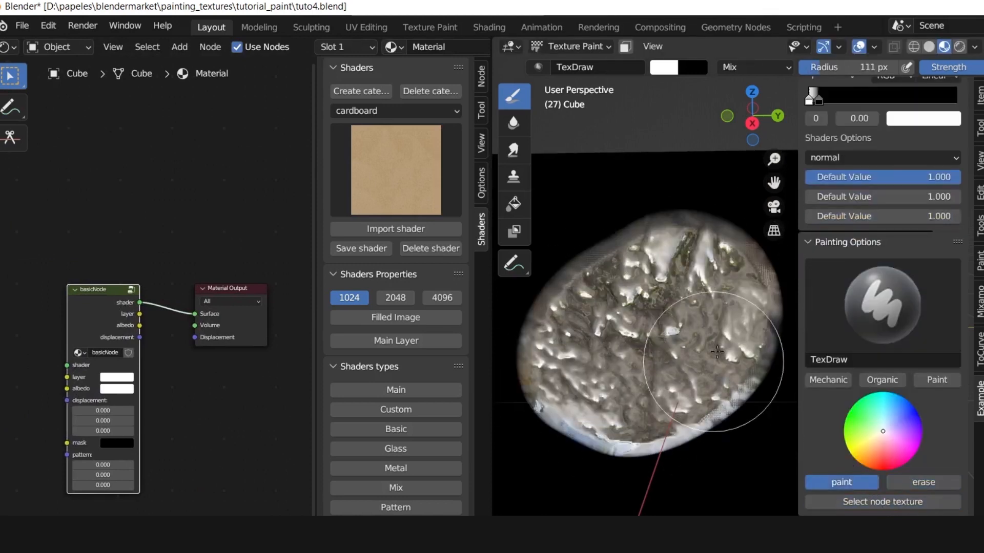
# Adjust the basic shader's roughness ramp color and its especular setting to make the rock patch less shiny.
pyautogui.scroll(3, 871, 232)
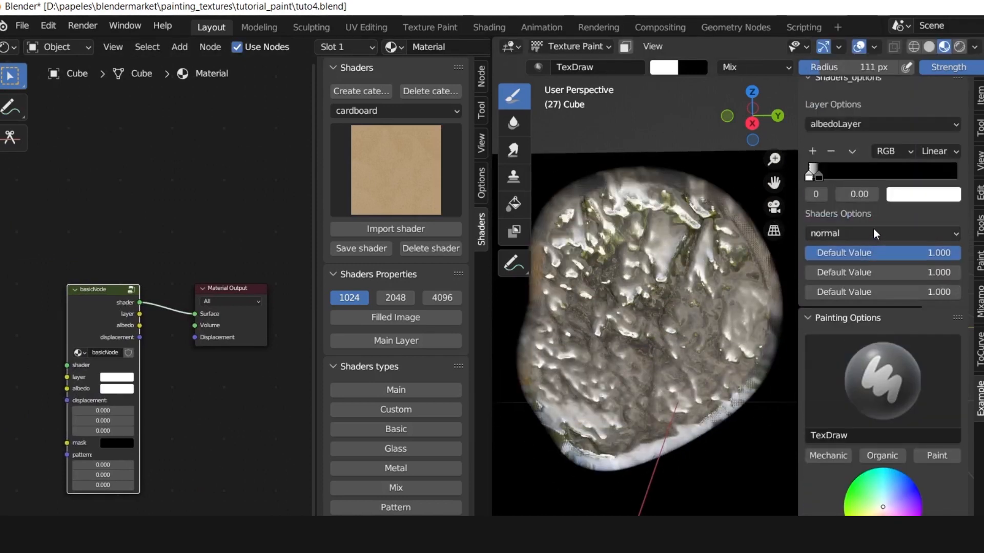
pyautogui.click(873, 228)
pyautogui.click(863, 265)
pyautogui.click(919, 303)
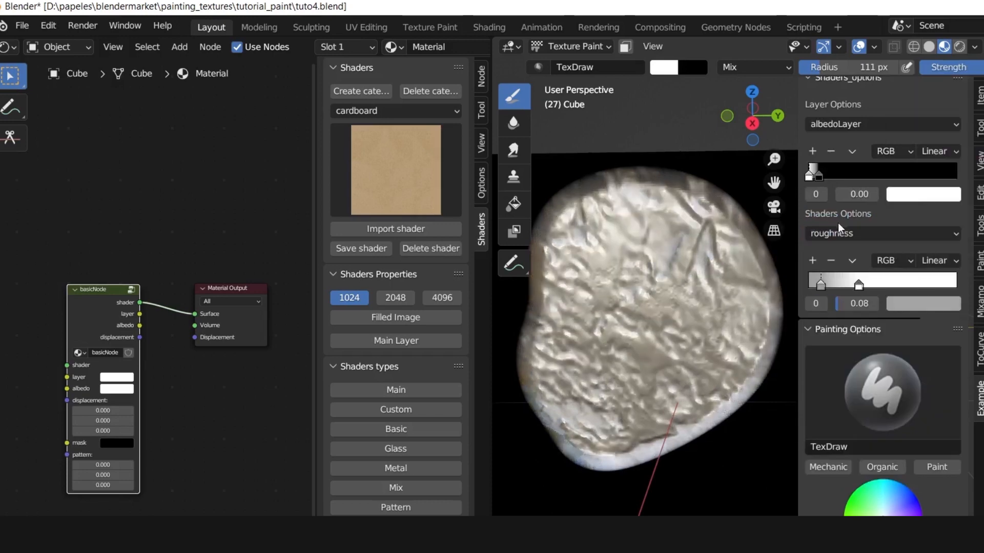
pyautogui.click(840, 233)
pyautogui.click(854, 287)
pyautogui.click(925, 253)
# Set the basic shader's mapping size to 5.0 on all three axes.
pyautogui.click(858, 237)
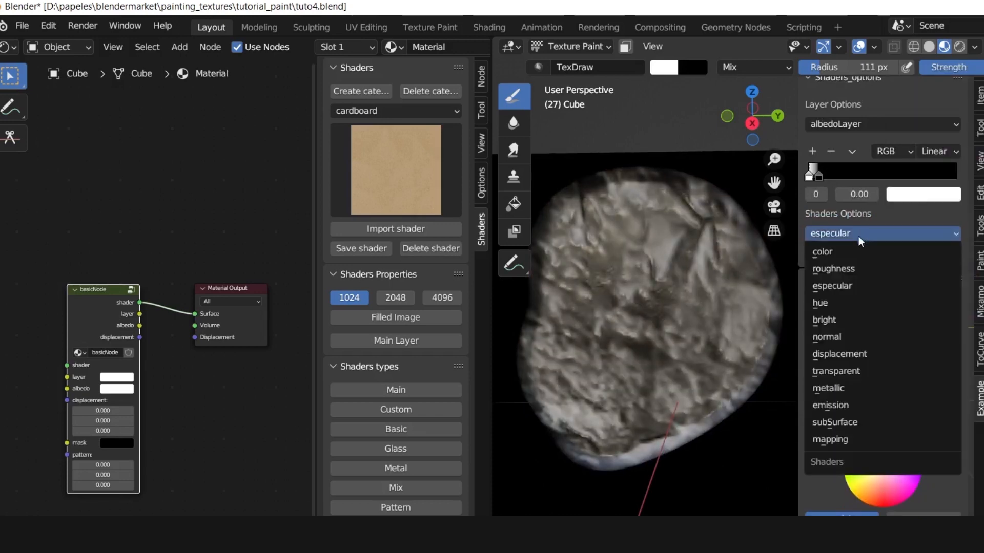
pyautogui.click(861, 439)
pyautogui.click(867, 252)
pyautogui.write('5')
pyautogui.press('Tab')
pyautogui.write('5')
pyautogui.press('Tab')
pyautogui.write('5')
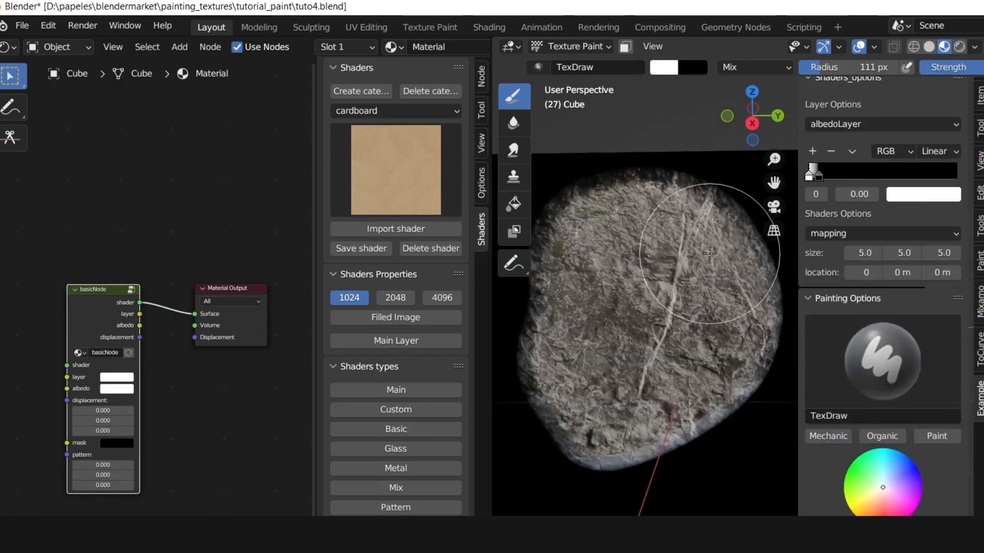
pyautogui.press('Return')
# Create a shader category named "example" and make it the active category.
pyautogui.moveTo(136, 275); pyautogui.dragTo(141, 285)
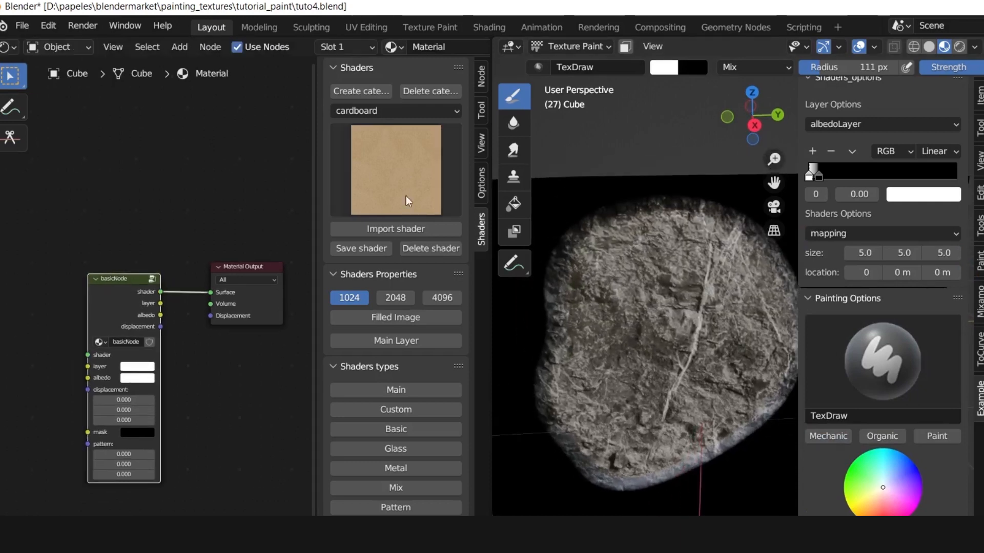
pyautogui.click(376, 111)
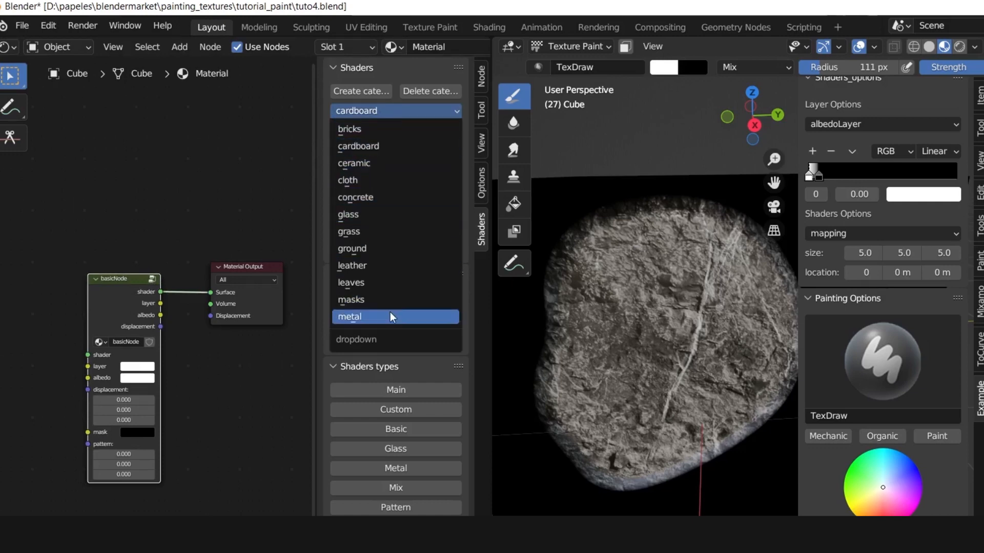
pyautogui.click(371, 112)
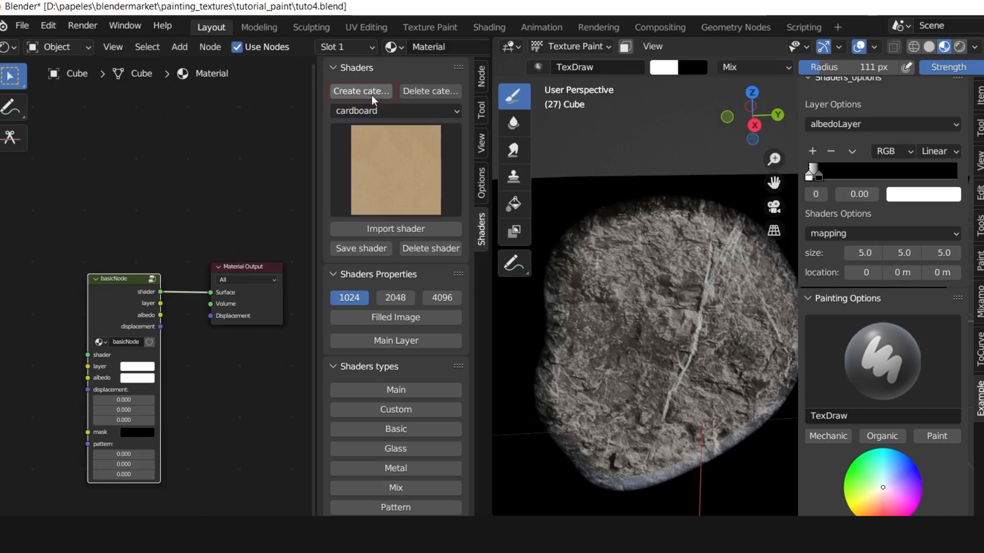
pyautogui.click(371, 94)
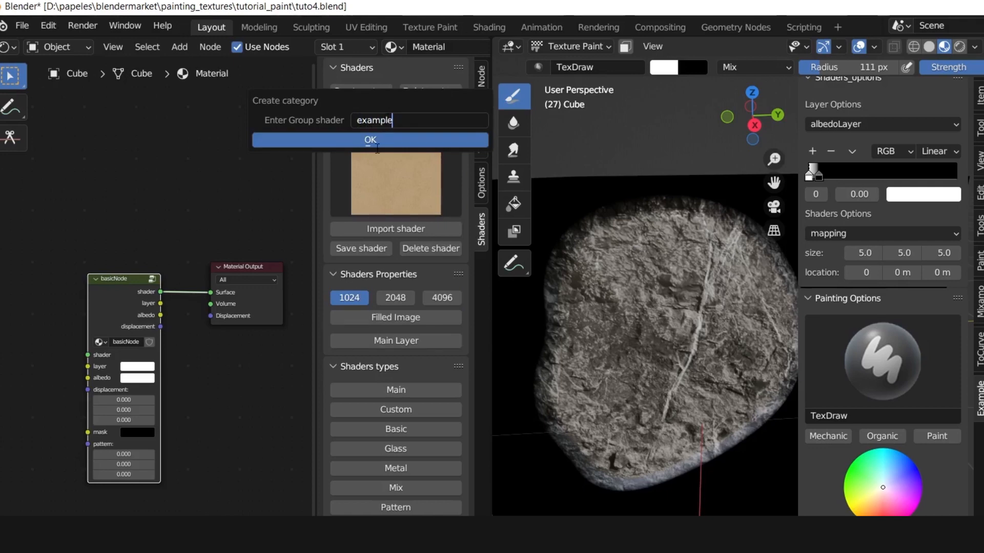
pyautogui.click(376, 139)
pyautogui.click(387, 111)
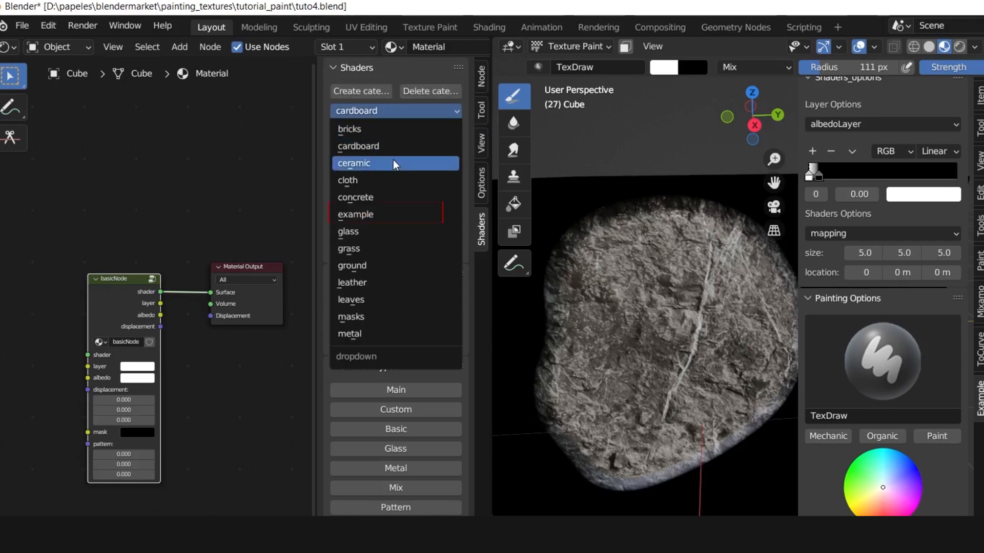
pyautogui.click(361, 214)
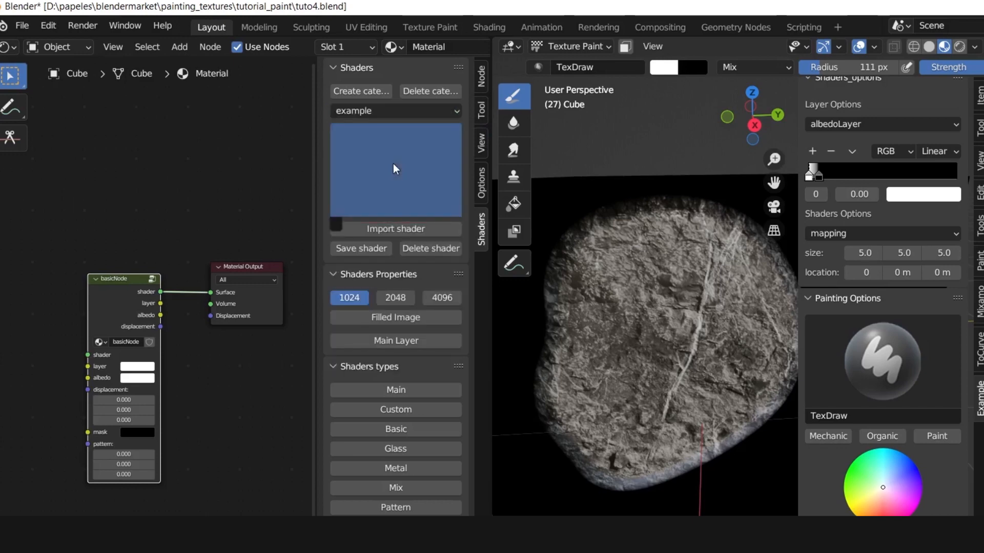
# Save the basic rock shader into the example category as rock1.
pyautogui.click(371, 198)
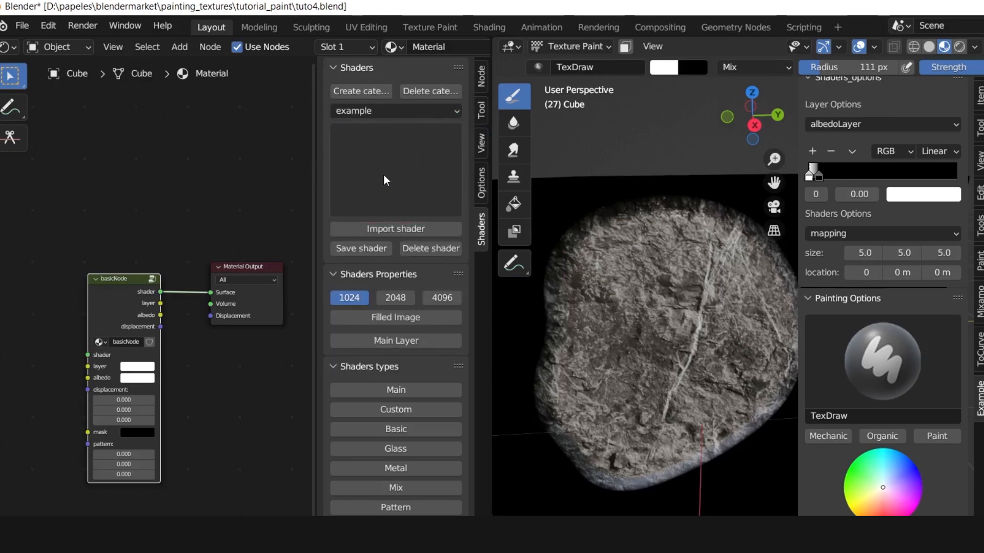
pyautogui.click(384, 176)
pyautogui.click(382, 178)
pyautogui.click(365, 248)
pyautogui.click(371, 275)
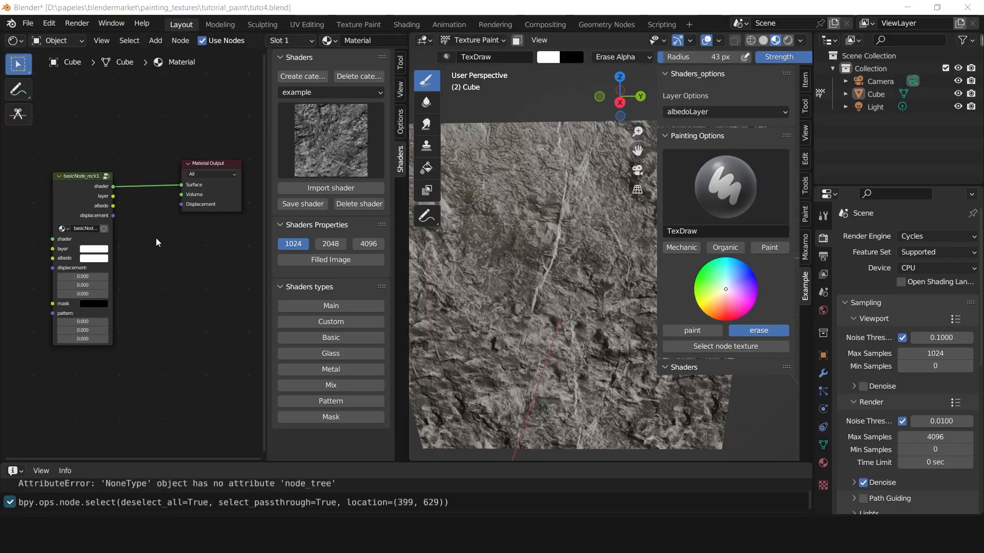
# Delete the basicNode_rock1 node from the material and add a Main shader node.
pyautogui.moveTo(84, 189); pyautogui.dragTo(92, 186)
pyautogui.press('x')
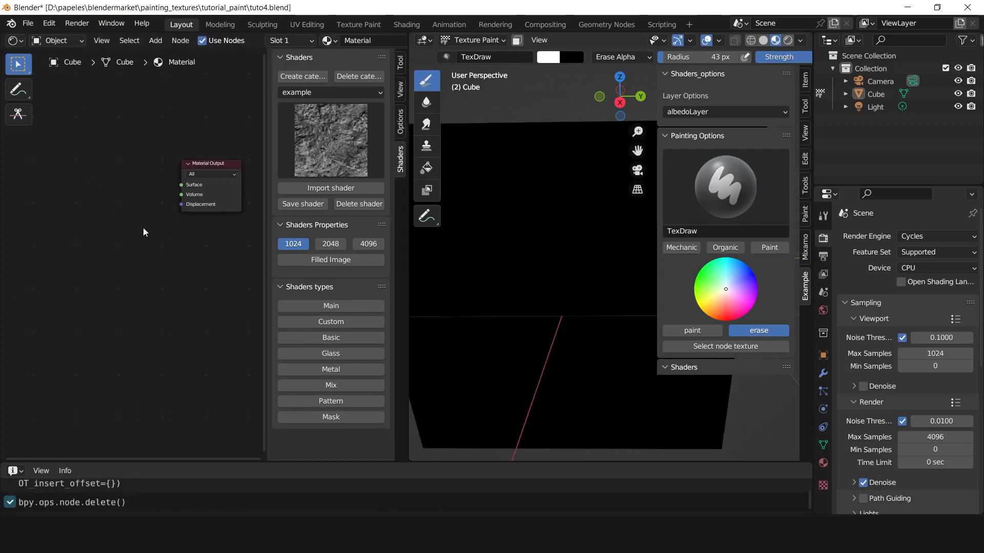
pyautogui.scroll(-3, 128, 258)
pyautogui.moveTo(114, 259); pyautogui.dragTo(172, 248, button='middle')
pyautogui.scroll(-5, 143, 248)
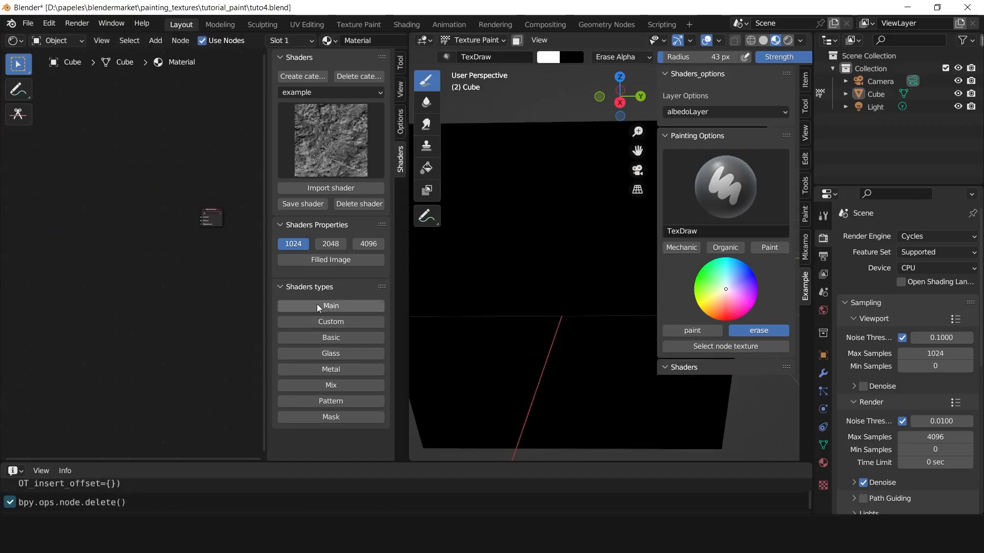
pyautogui.click(330, 307)
pyautogui.click(113, 263)
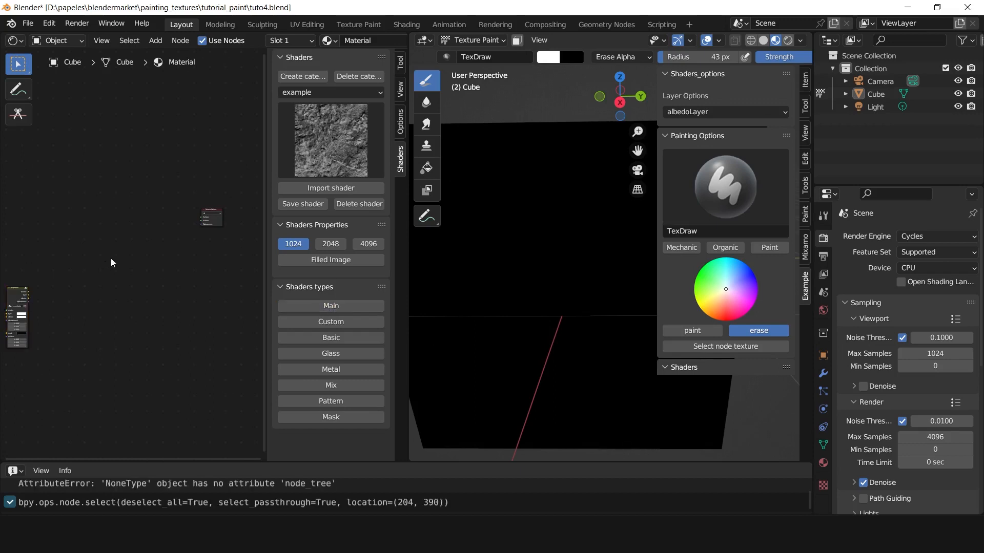
# Place the Material Output beside the main node and link the main node's shader output to Surface.
pyautogui.moveTo(214, 216); pyautogui.dragTo(56, 291)
pyautogui.moveTo(44, 290); pyautogui.dragTo(138, 241, button='middle')
pyautogui.scroll(5, 138, 241)
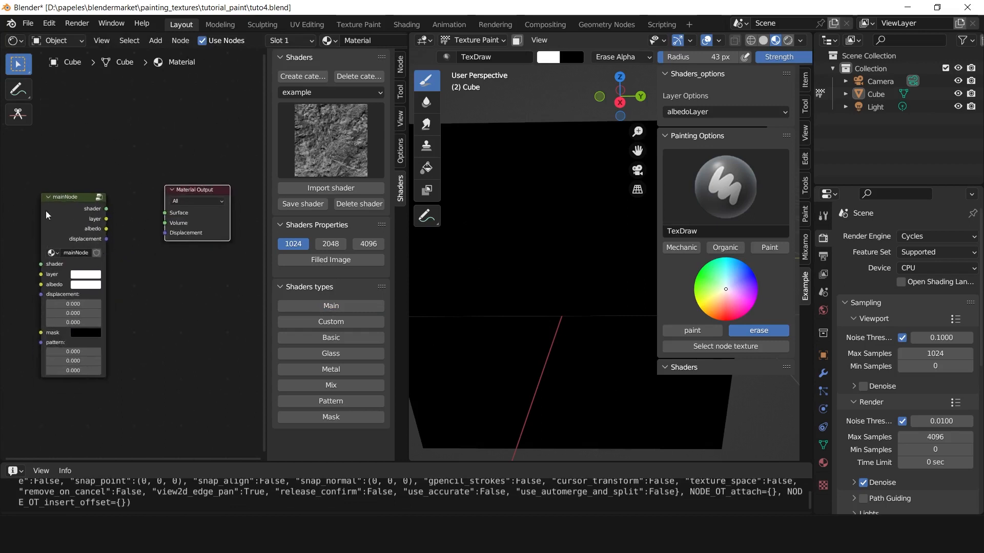
pyautogui.moveTo(106, 209); pyautogui.dragTo(165, 213)
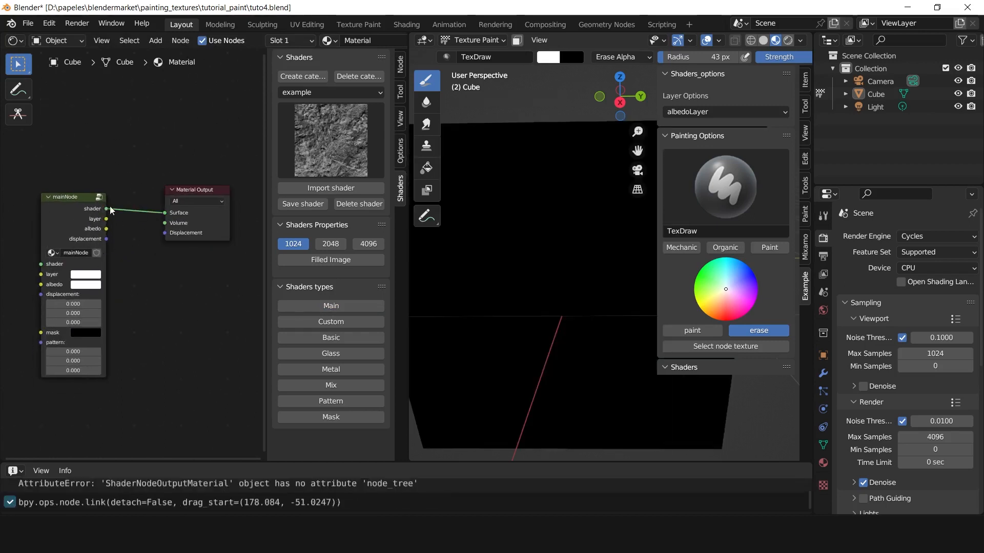
pyautogui.moveTo(85, 204); pyautogui.dragTo(97, 209)
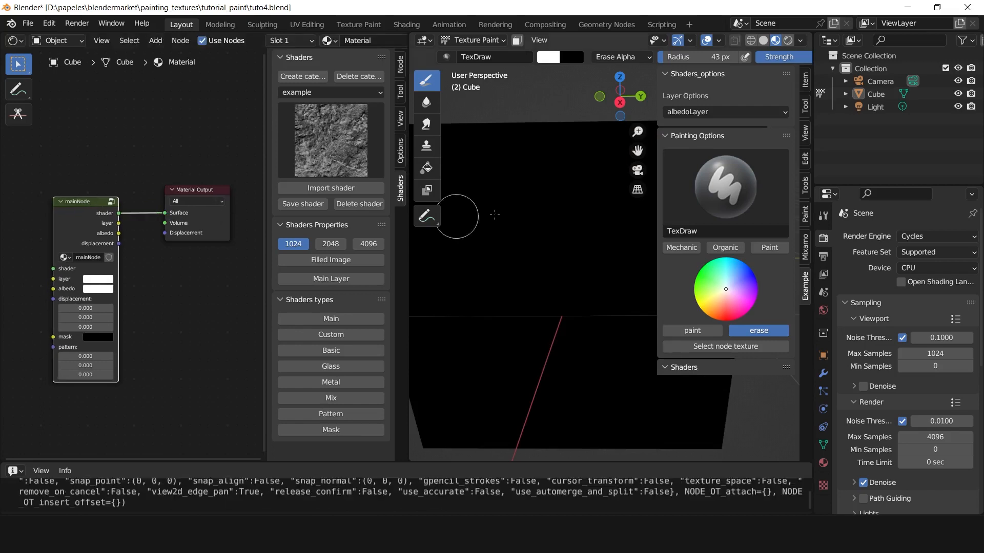
# Switch the main node's brush to paint mode and reduce the brush radius to 23 px.
pyautogui.scroll(-5, 690, 343)
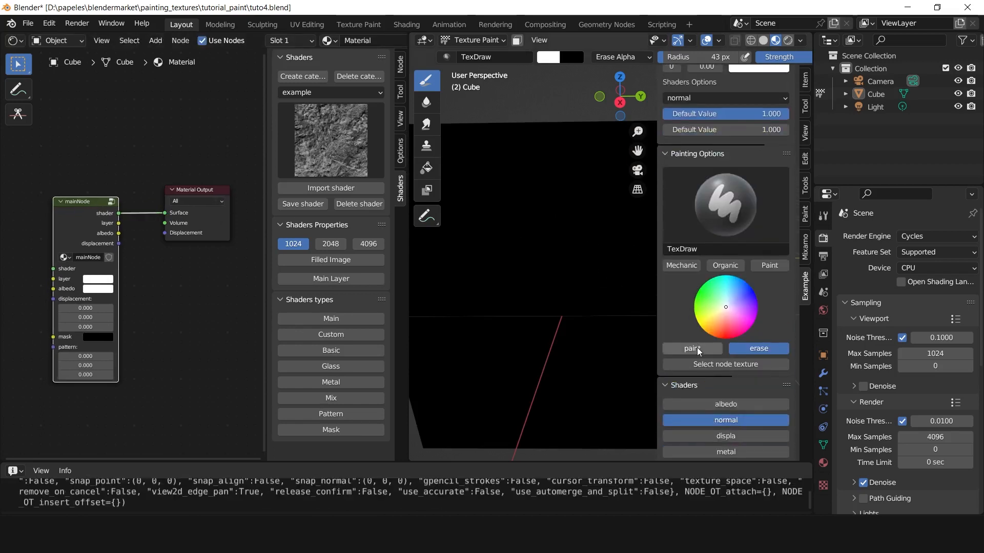
pyautogui.click(706, 345)
pyautogui.press('f')
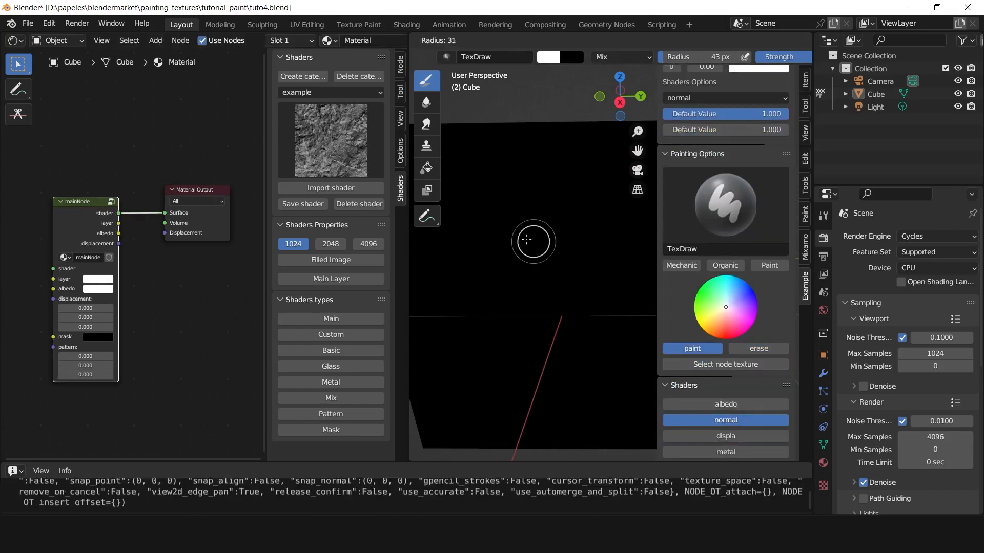
pyautogui.click(523, 239)
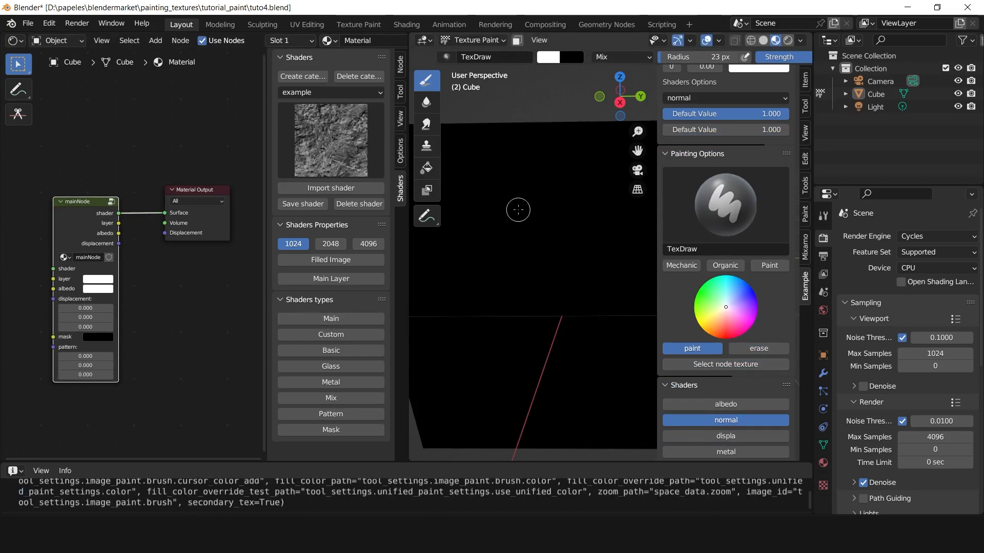
# Paint a thin wavy stroke on the black face at 14 px radius, plus a thicker wavy stroke and a V-shaped stroke at 35 px.
pyautogui.press('f')
pyautogui.click(513, 206)
pyautogui.moveTo(518, 174); pyautogui.dragTo(519, 251)
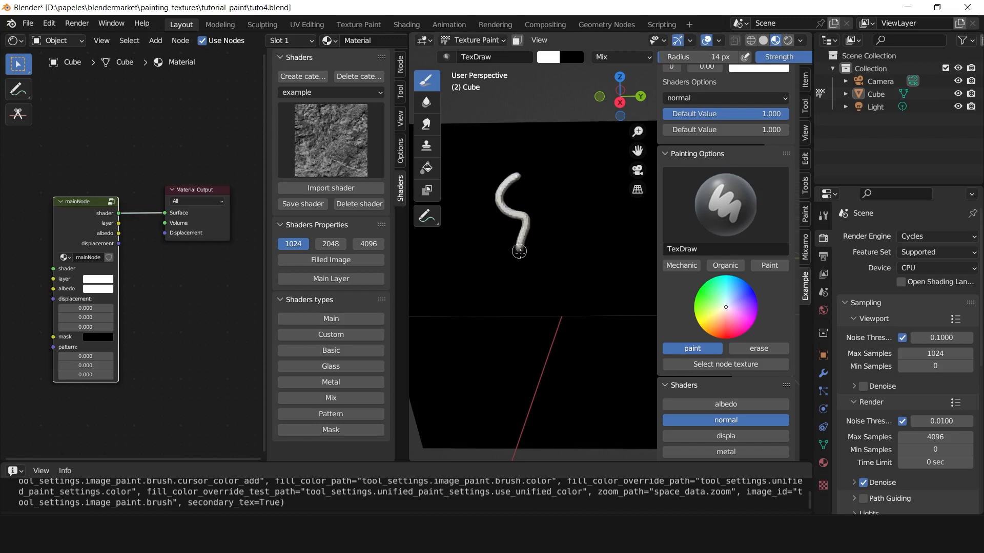
pyautogui.press('f')
pyautogui.click(569, 229)
pyautogui.moveTo(569, 177); pyautogui.dragTo(572, 264)
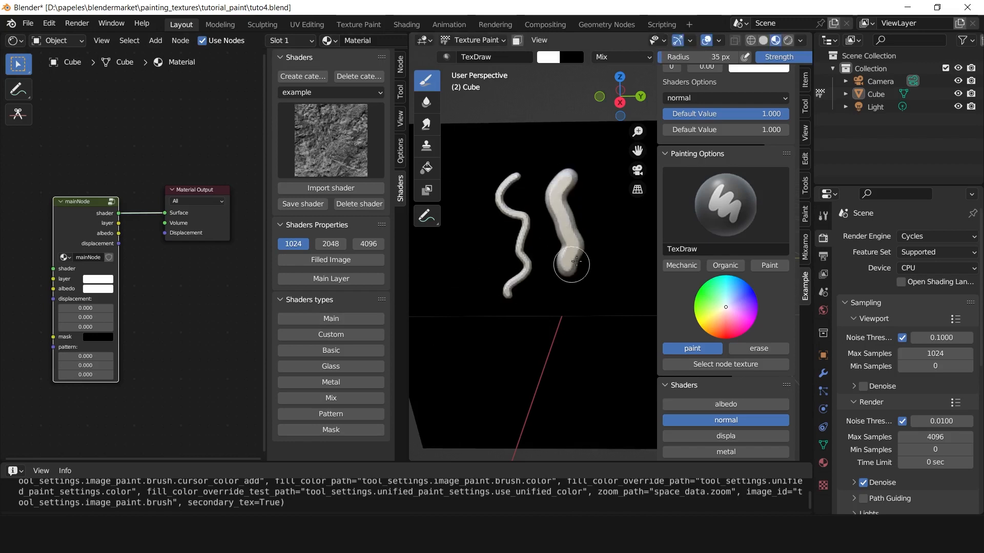
pyautogui.moveTo(576, 261); pyautogui.dragTo(542, 259, button='middle')
pyautogui.moveTo(548, 205)
pyautogui.mouseDown()
pyautogui.moveTo(566, 263)
pyautogui.moveTo(597, 225)
pyautogui.mouseUp()
pyautogui.moveTo(597, 226); pyautogui.dragTo(407, 265, button='middle')
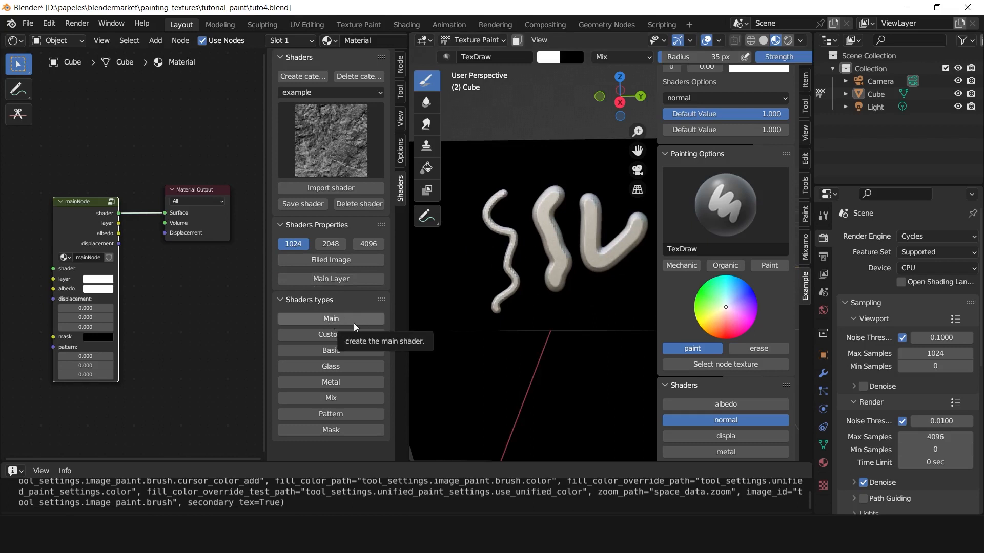
# Turn the normal shader off and back on to compare the strokes, widening the 3D viewport over the node editor in between.
pyautogui.click(106, 189)
pyautogui.click(92, 211)
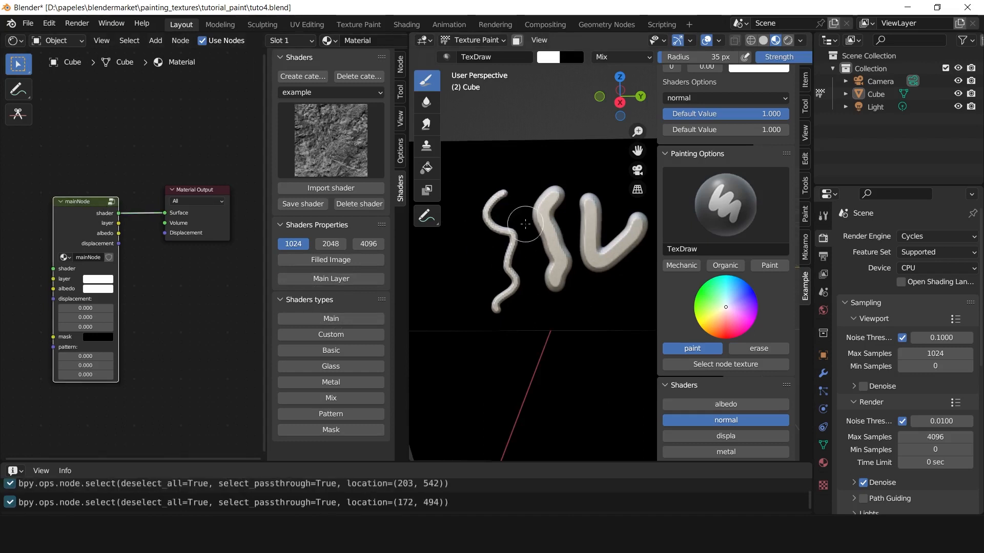
pyautogui.moveTo(530, 232)
pyautogui.mouseDown(button='middle')
pyautogui.moveTo(533, 216)
pyautogui.moveTo(531, 251)
pyautogui.moveTo(554, 246)
pyautogui.moveTo(542, 244)
pyautogui.mouseUp(button='middle')
pyautogui.scroll(-2, 730, 359)
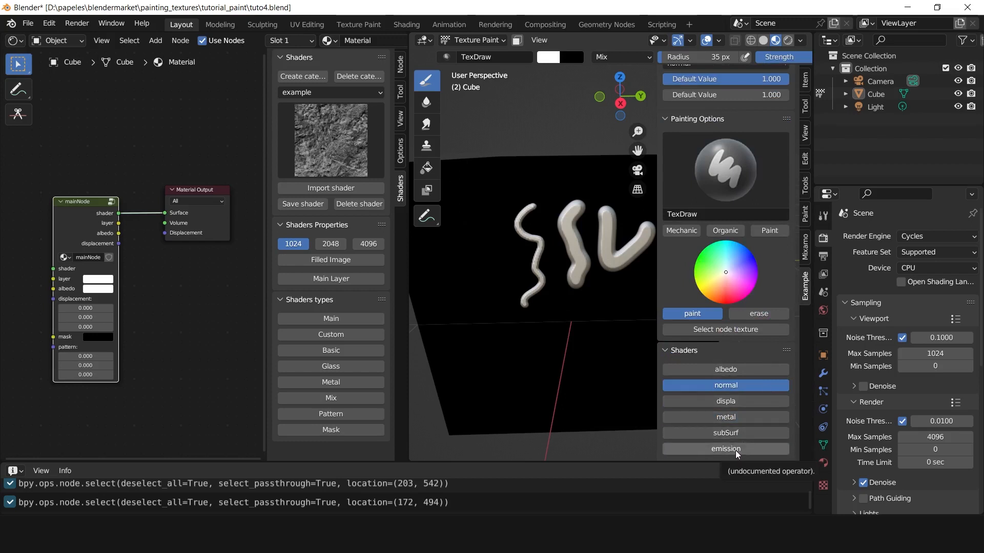
pyautogui.click(720, 388)
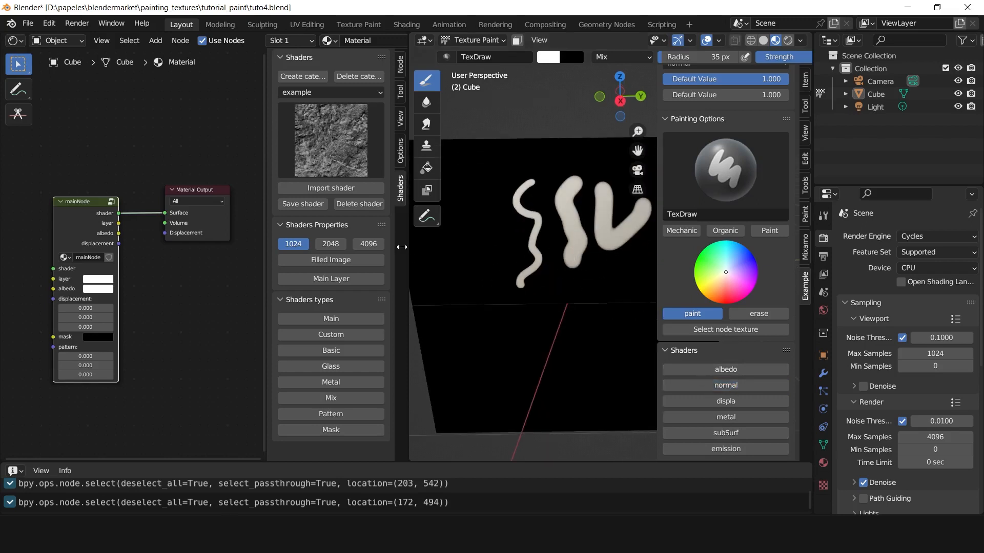
pyautogui.moveTo(409, 246); pyautogui.dragTo(264, 240)
pyautogui.scroll(2, 472, 250)
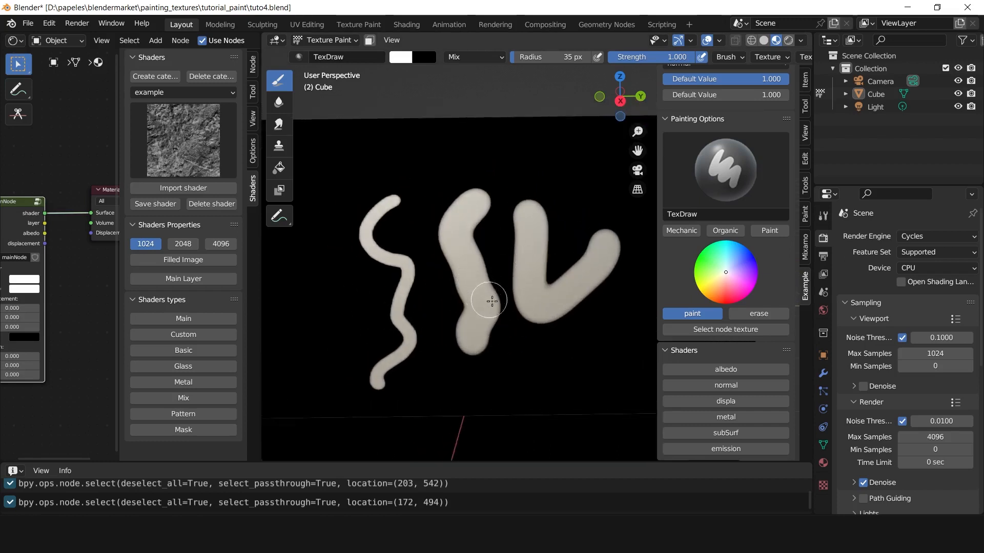
pyautogui.click(725, 386)
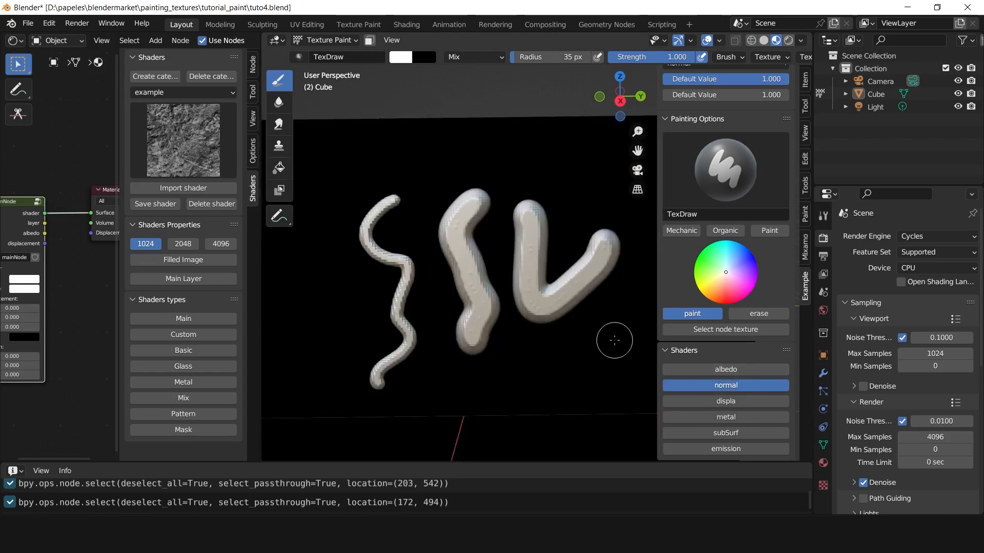
# Set the brush colour to bright green, paint a wavy stroke beside the thin white one, and enable the albedo shader.
pyautogui.click(401, 57)
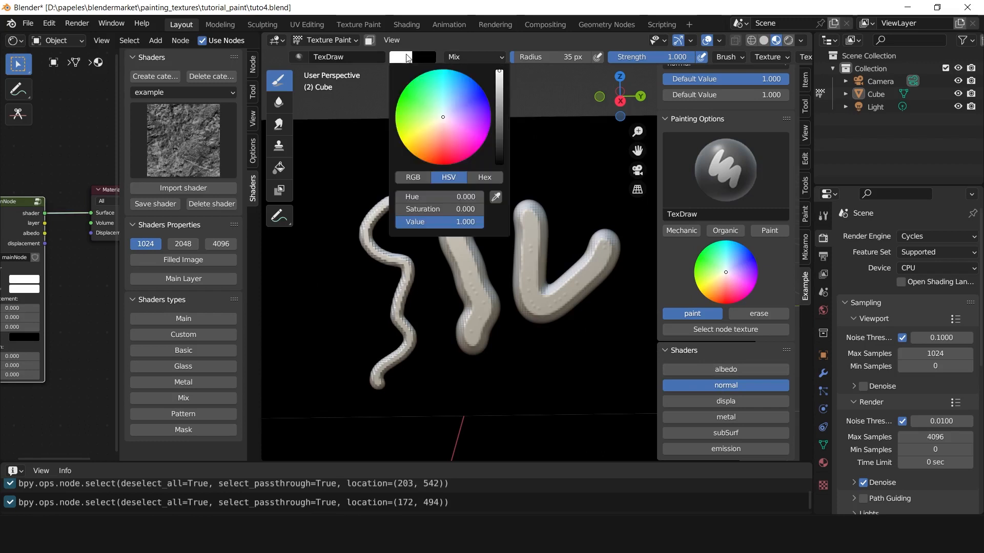
pyautogui.click(413, 81)
pyautogui.moveTo(334, 186); pyautogui.dragTo(320, 347)
pyautogui.click(712, 367)
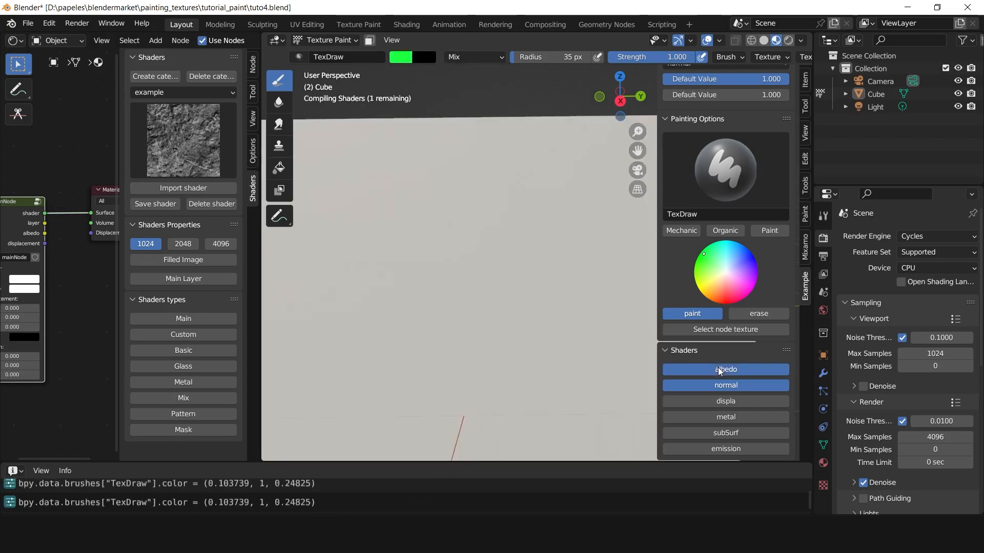
# Reduce the brush radius to 21 px and paint a purple stroke above the V and a yellow looping stroke above the wavy ones.
pyautogui.press('f')
pyautogui.click(406, 228)
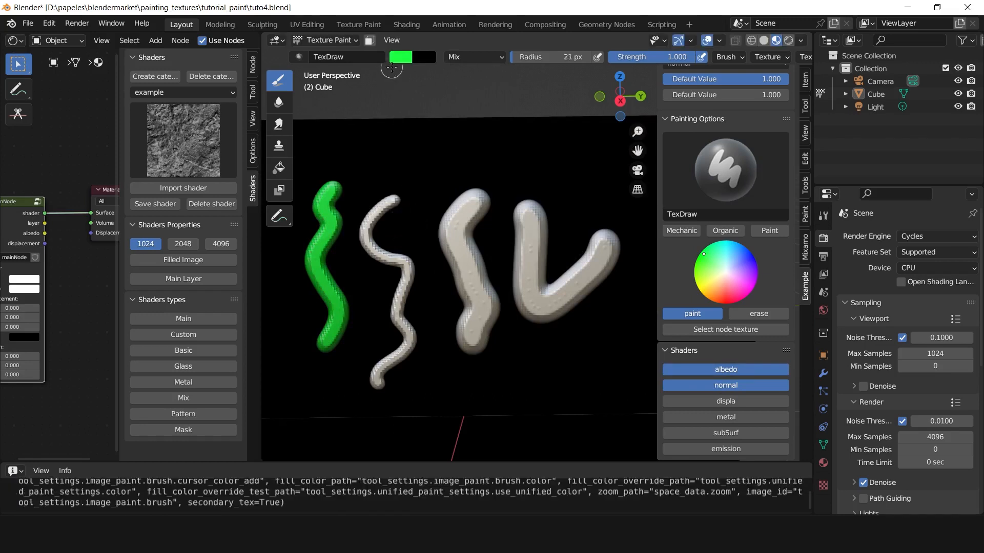
pyautogui.click(401, 57)
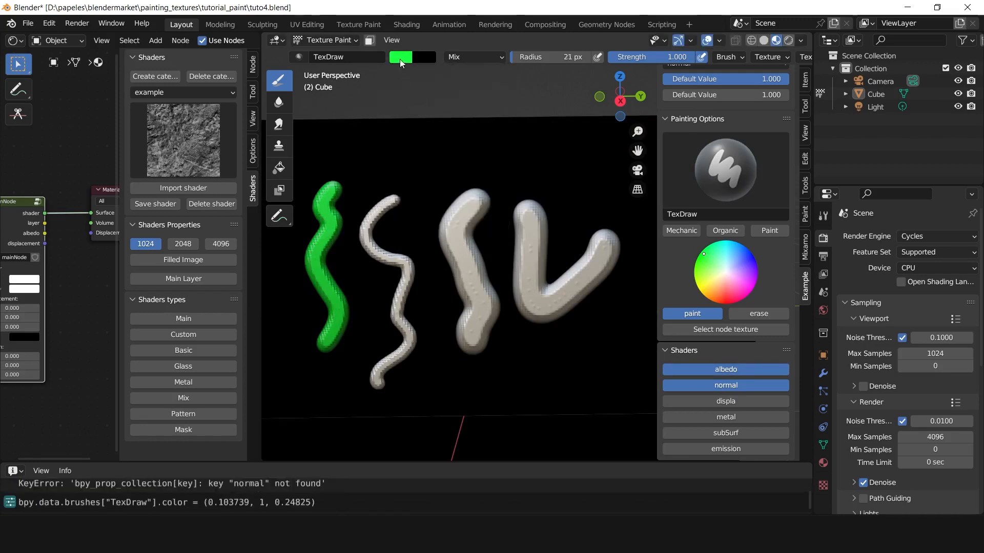
pyautogui.click(400, 58)
pyautogui.moveTo(453, 108); pyautogui.dragTo(471, 106)
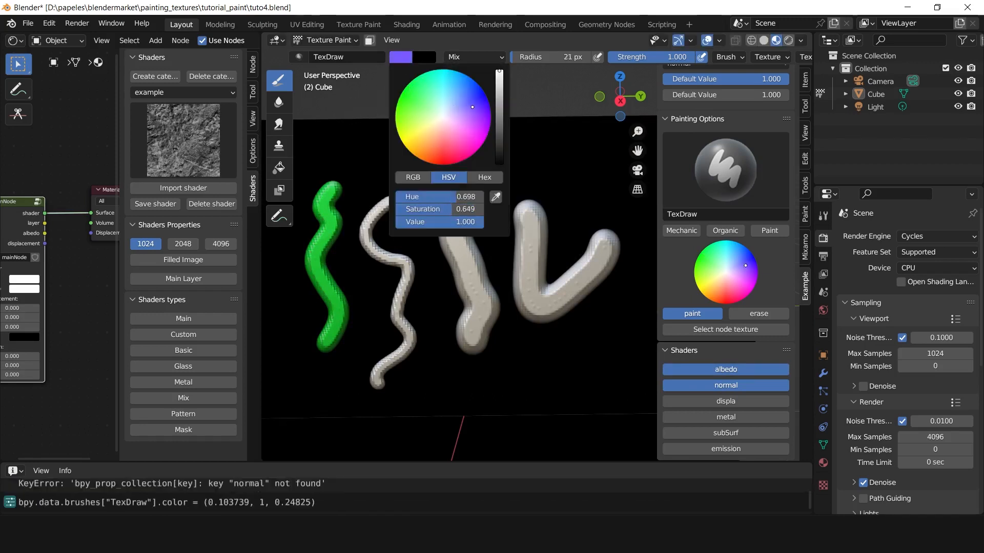
pyautogui.moveTo(547, 139)
pyautogui.mouseDown()
pyautogui.moveTo(551, 174)
pyautogui.moveTo(591, 230)
pyautogui.mouseUp()
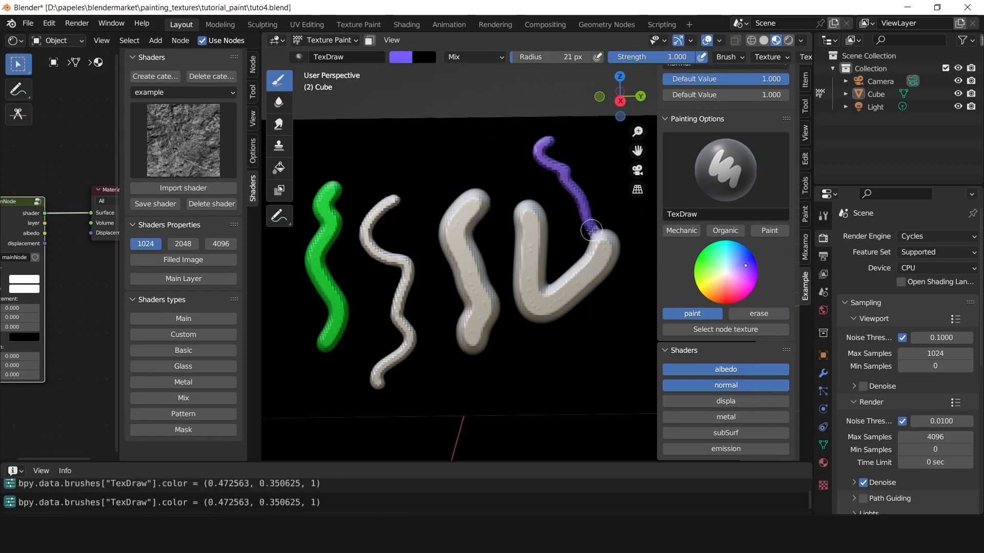
pyautogui.click(400, 58)
pyautogui.moveTo(426, 95)
pyautogui.mouseDown()
pyautogui.moveTo(416, 131)
pyautogui.moveTo(356, 167)
pyautogui.moveTo(451, 154)
pyautogui.moveTo(408, 144)
pyautogui.mouseUp()
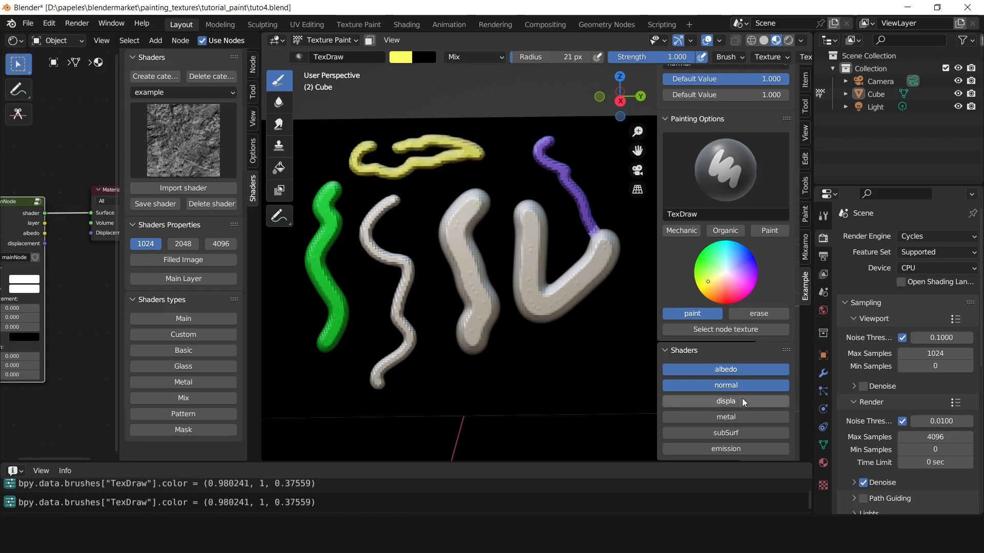
# Enable the displa shader, switch metal on and off again, and inspect the painted relief from other angles.
pyautogui.click(733, 419)
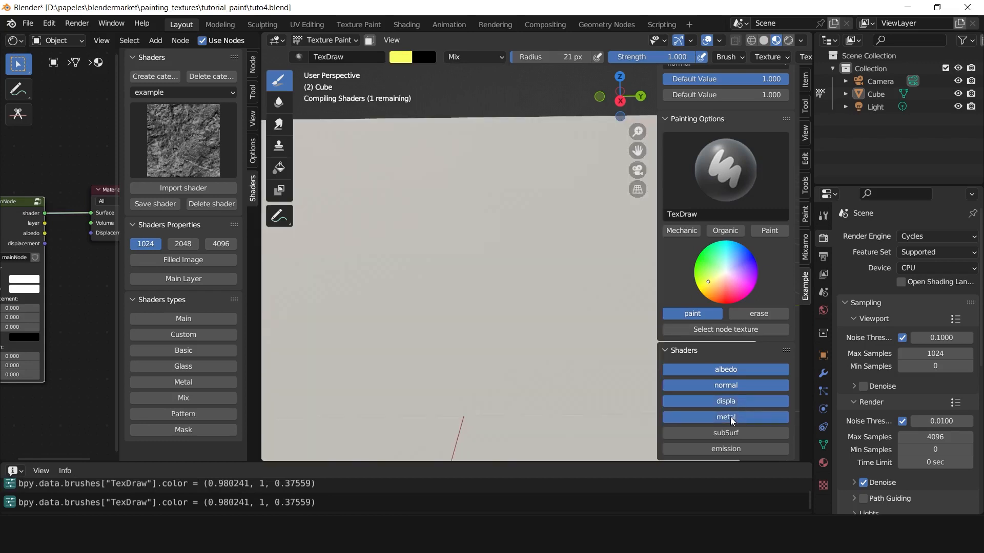
pyautogui.click(732, 433)
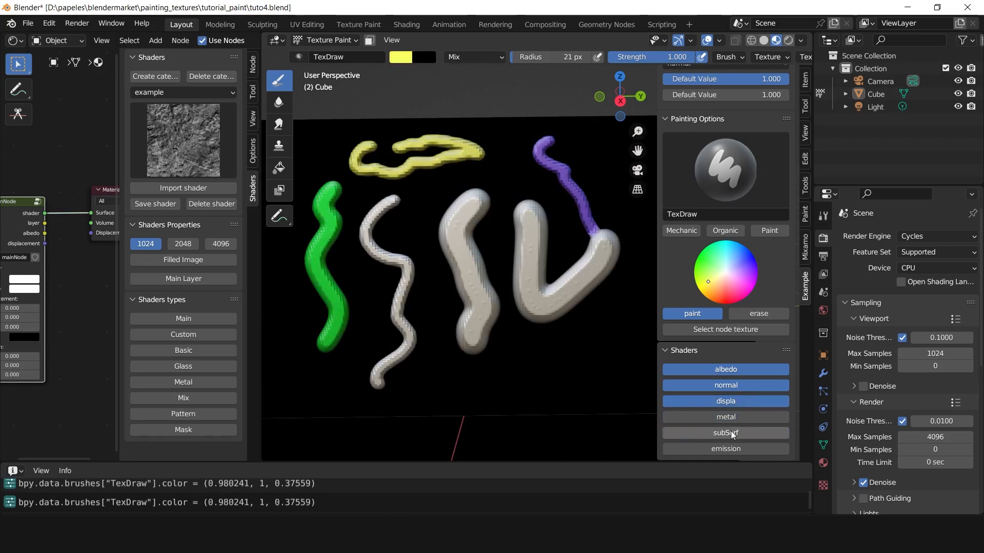
pyautogui.click(732, 433)
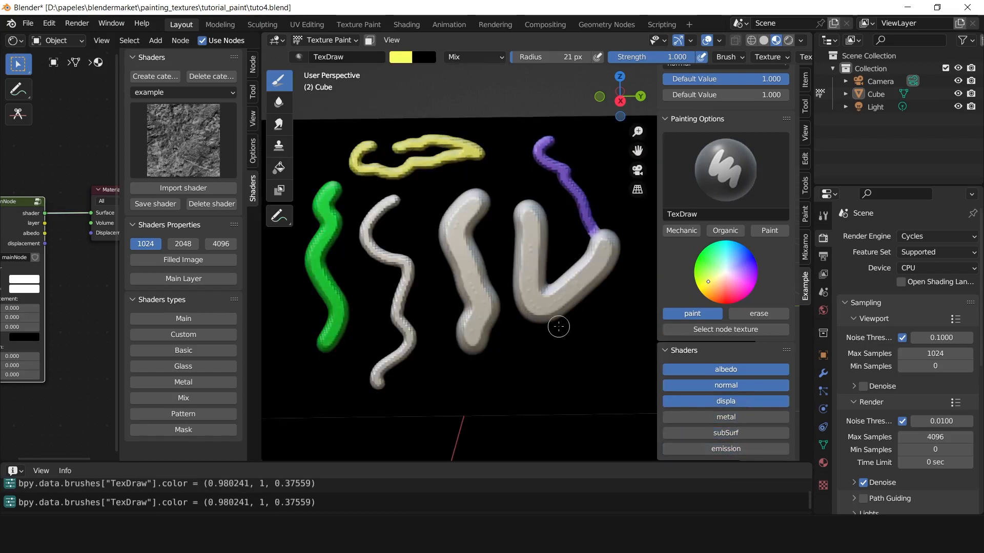
pyautogui.moveTo(527, 291); pyautogui.dragTo(527, 302, button='middle')
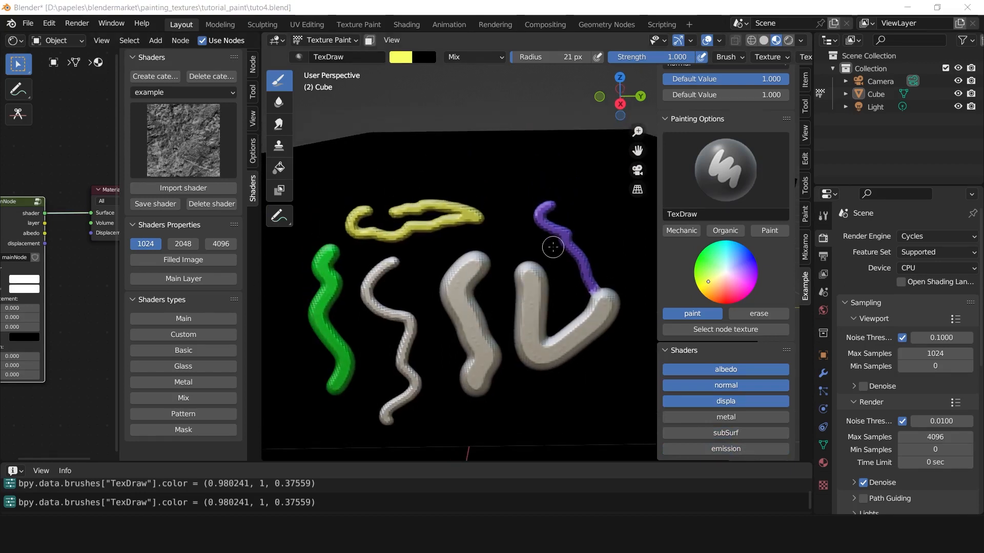
pyautogui.moveTo(545, 242)
pyautogui.mouseDown(button='middle')
pyautogui.moveTo(540, 257)
pyautogui.moveTo(516, 263)
pyautogui.moveTo(508, 232)
pyautogui.mouseUp(button='middle')
# Check the available brushes, import the Paint brush set and choose the paint1 brush.
pyautogui.click(710, 168)
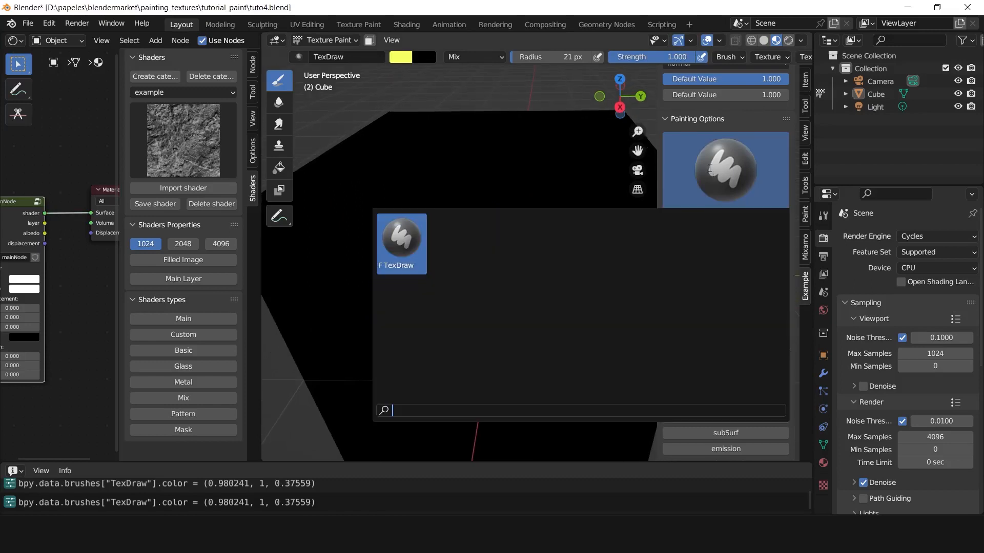
pyautogui.click(712, 176)
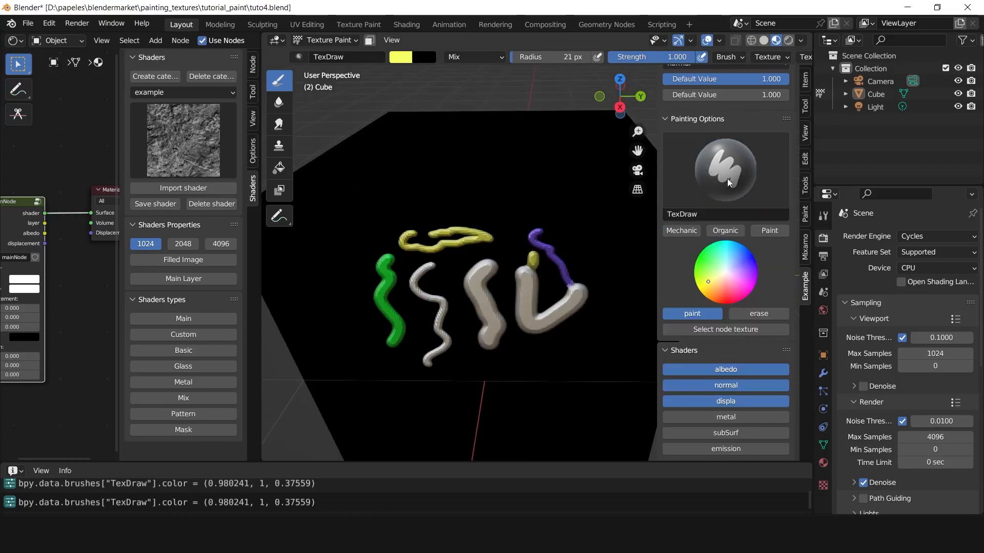
pyautogui.click(729, 183)
pyautogui.click(731, 173)
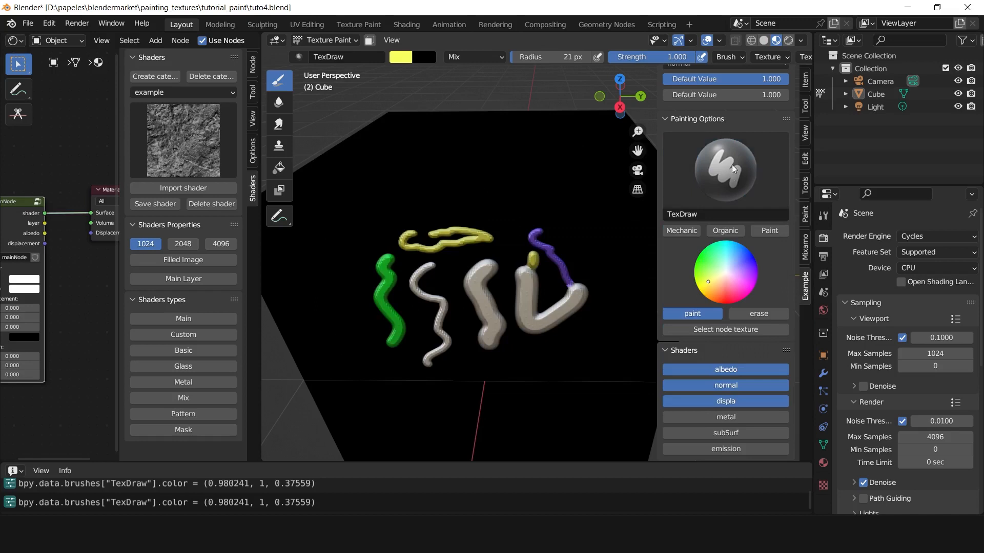
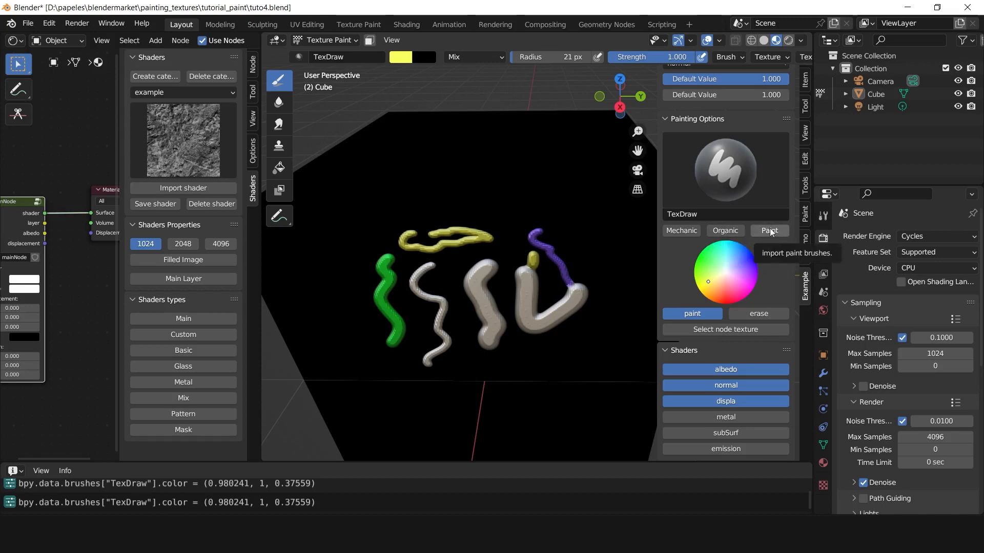
pyautogui.click(767, 234)
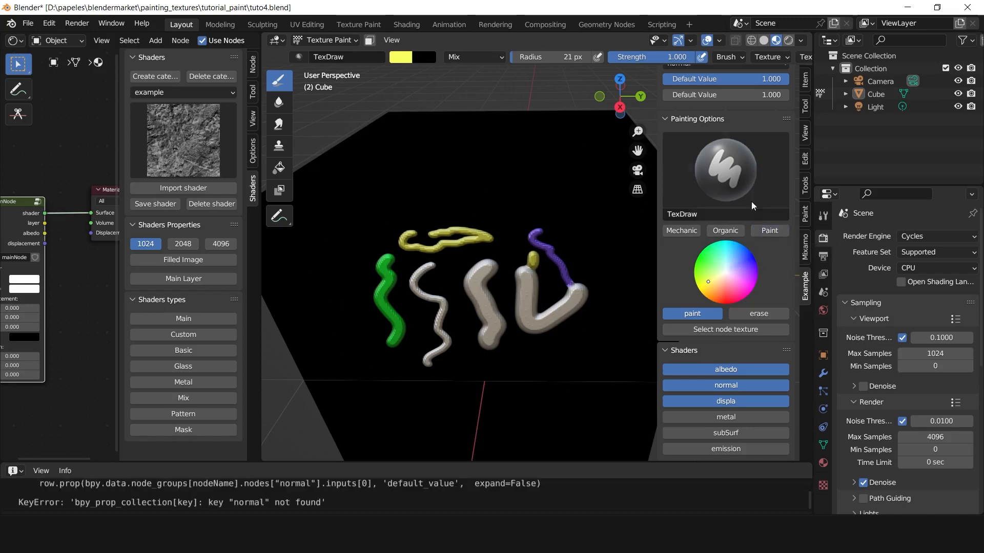
pyautogui.click(733, 169)
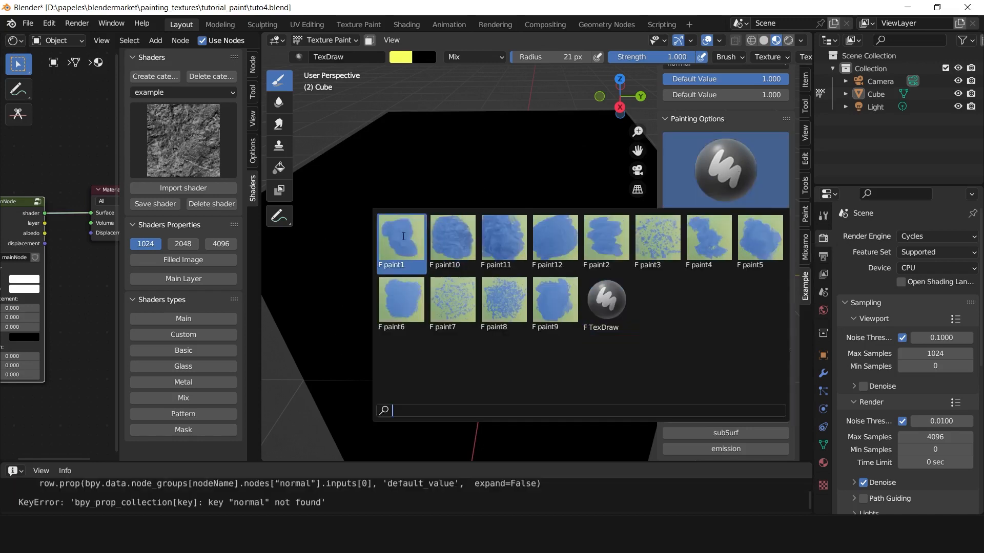
pyautogui.click(403, 237)
# Set the brush radius to 80 px and paint a textured blue patch above the yellow stroke.
pyautogui.moveTo(428, 217); pyautogui.dragTo(434, 221, button='middle')
pyautogui.press('f')
pyautogui.click(466, 206)
pyautogui.moveTo(441, 186)
pyautogui.mouseDown()
pyautogui.moveTo(444, 158)
pyautogui.moveTo(400, 224)
pyautogui.mouseUp()
pyautogui.keyDown('shift'); pyautogui.moveTo(490, 225); pyautogui.dragTo(472, 224, button='middle'); pyautogui.keyUp('shift')
# Choose the paint9 brush and paint a second blue patch beside the first one.
pyautogui.click(704, 193)
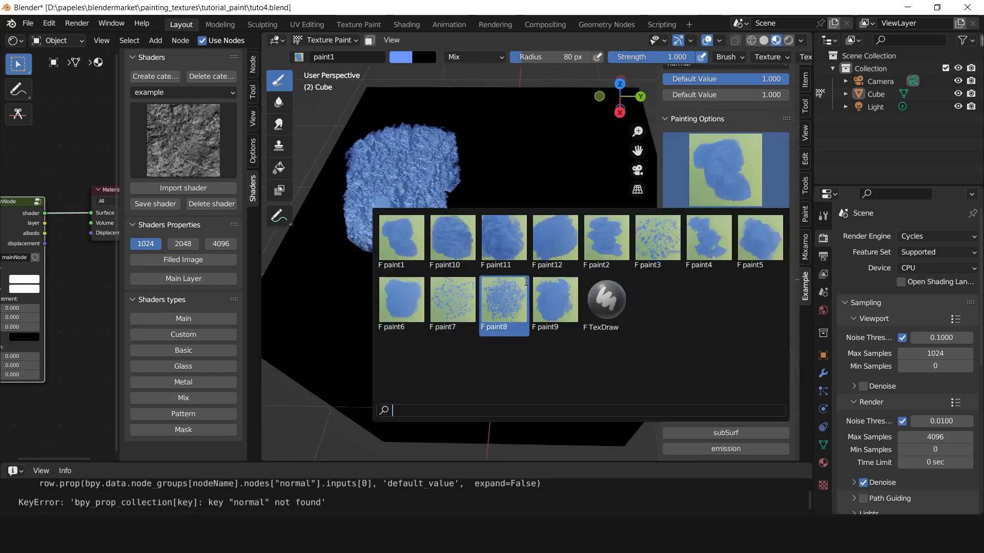
pyautogui.click(564, 286)
pyautogui.moveTo(512, 149)
pyautogui.mouseDown()
pyautogui.moveTo(500, 220)
pyautogui.moveTo(518, 139)
pyautogui.moveTo(496, 229)
pyautogui.moveTo(548, 175)
pyautogui.moveTo(508, 198)
pyautogui.mouseUp()
pyautogui.moveTo(546, 235)
pyautogui.mouseDown(button='middle')
pyautogui.moveTo(555, 225)
pyautogui.moveTo(542, 221)
pyautogui.moveTo(543, 201)
pyautogui.moveTo(539, 234)
pyautogui.moveTo(587, 227)
pyautogui.moveTo(549, 215)
pyautogui.moveTo(505, 179)
pyautogui.moveTo(512, 187)
pyautogui.mouseUp(button='middle')
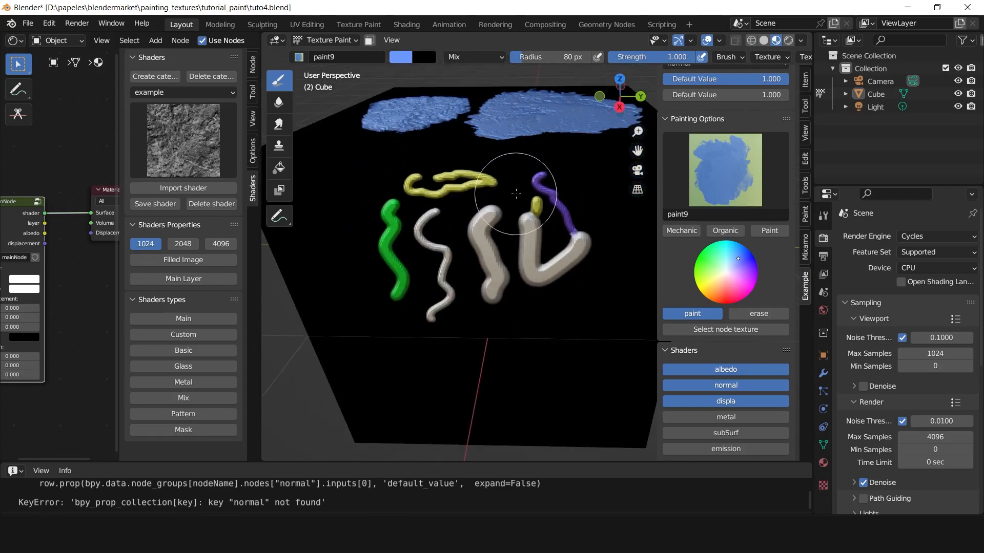
# Import the Organic brush set and stamp its organic2 brush on the empty area below the strokes.
pyautogui.click(726, 232)
pyautogui.click(453, 241)
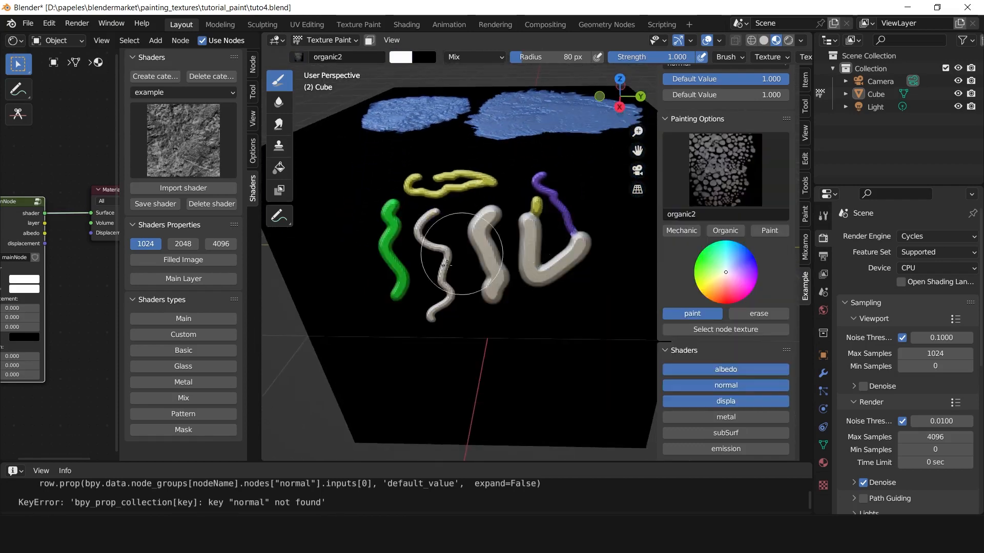
pyautogui.moveTo(446, 263); pyautogui.dragTo(503, 266, button='middle')
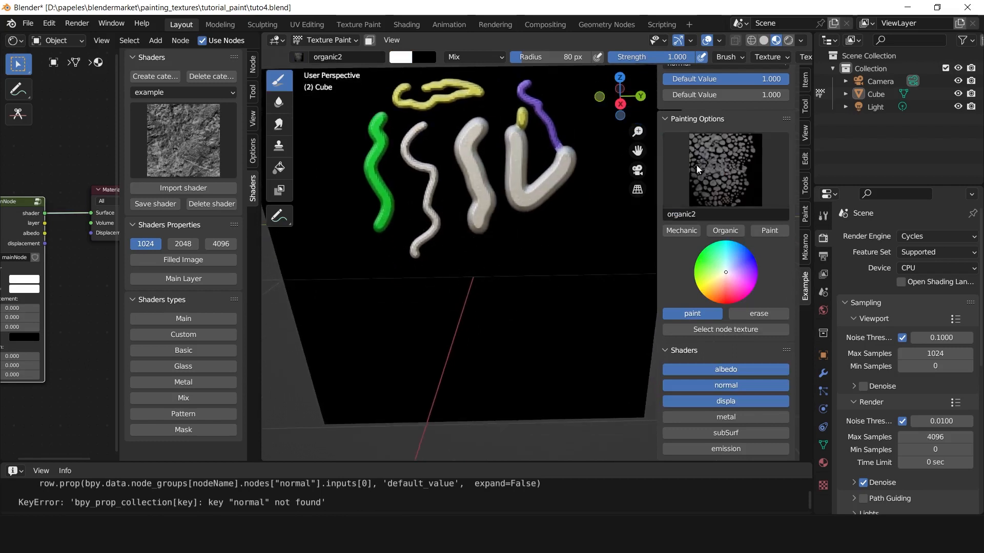
# Switch the layer options to mixLayer and set its colour ramp's black stop to 0.00 and white stop to 0.24.
pyautogui.scroll(5, 733, 136)
pyautogui.click(715, 111)
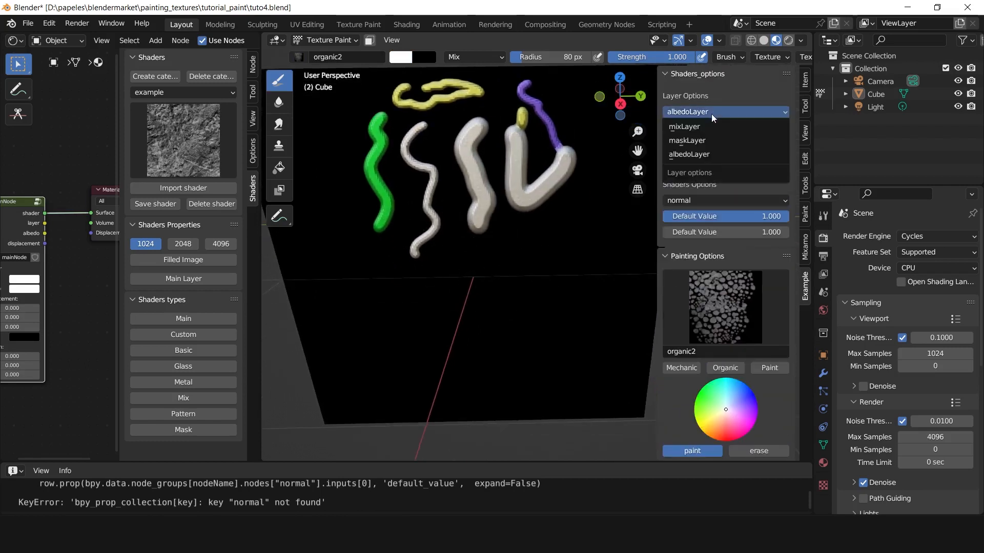
pyautogui.click(702, 127)
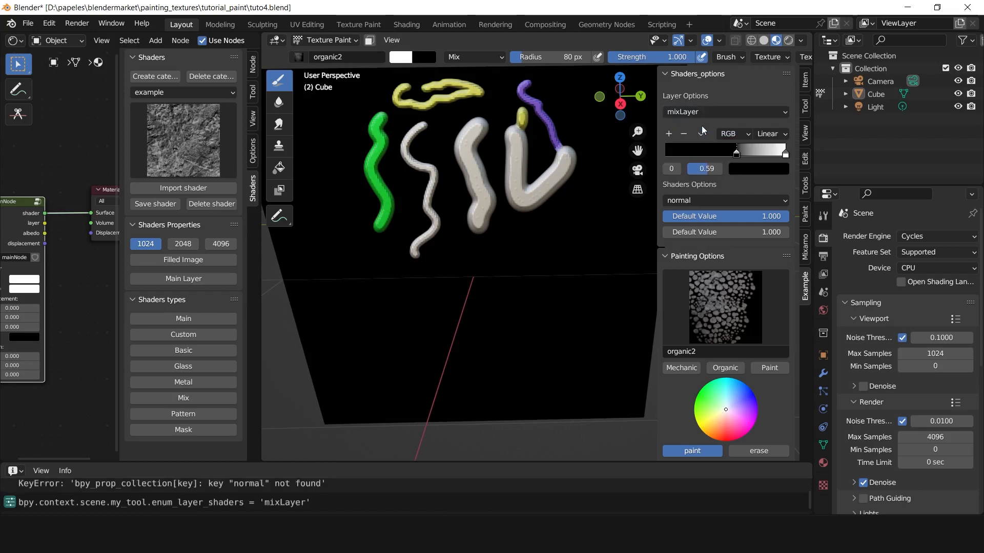
pyautogui.moveTo(736, 155); pyautogui.dragTo(656, 159)
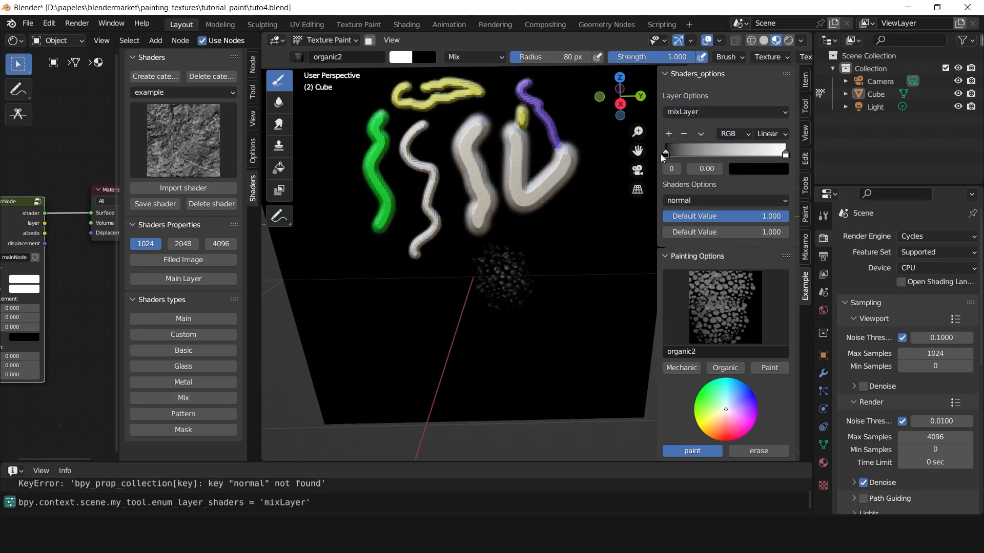
pyautogui.scroll(4, 516, 251)
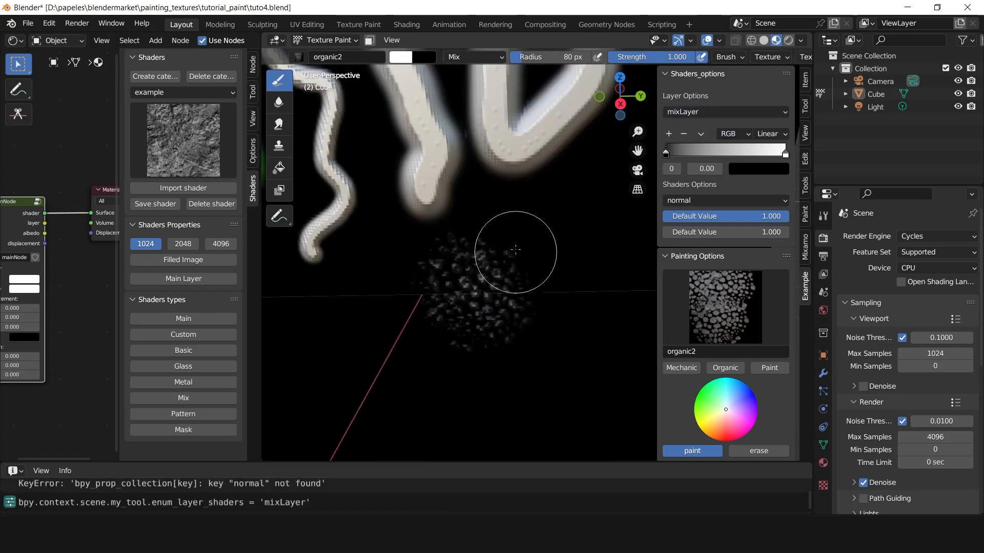
pyautogui.scroll(1, 515, 251)
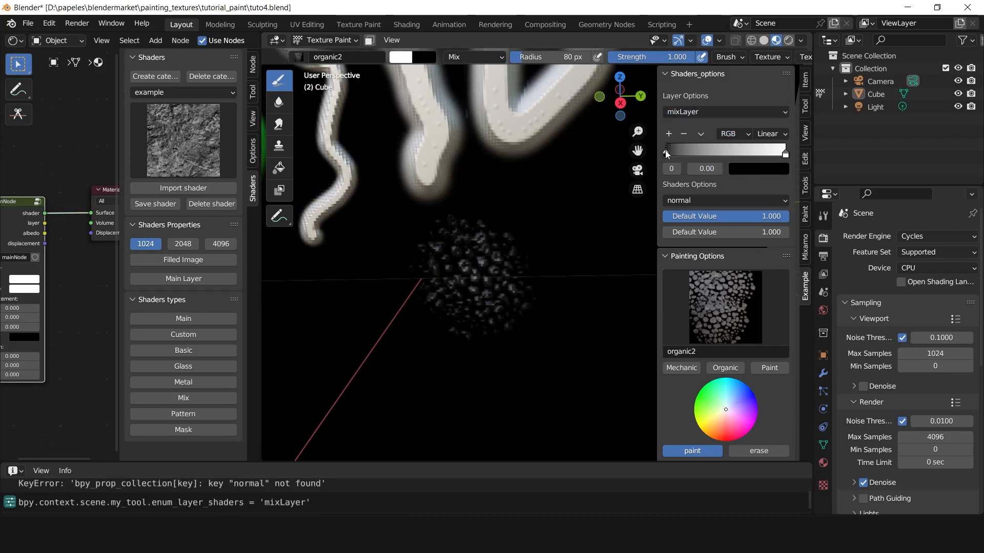
pyautogui.moveTo(785, 153); pyautogui.dragTo(690, 155)
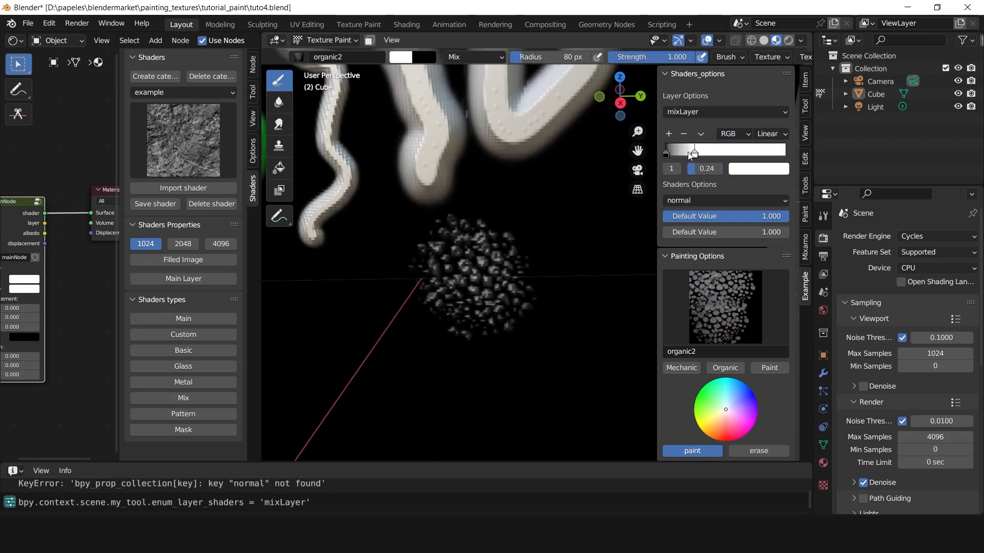
# Choose the organic3 brush and stamp it on the empty area beside the organic2 mark.
pyautogui.scroll(-2, 483, 246)
pyautogui.moveTo(483, 246)
pyautogui.mouseDown(button='middle')
pyautogui.moveTo(488, 278)
pyautogui.moveTo(487, 259)
pyautogui.mouseUp(button='middle')
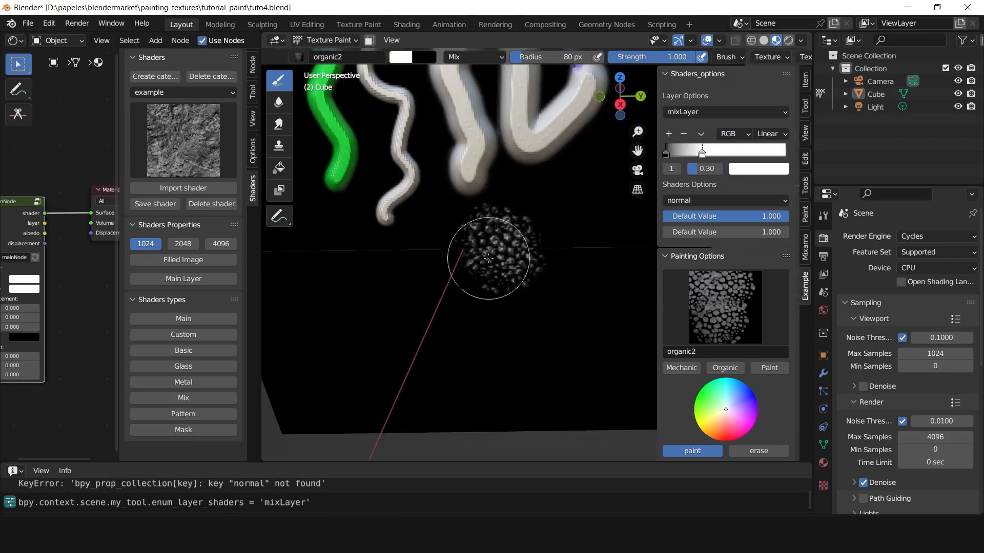
pyautogui.click(725, 307)
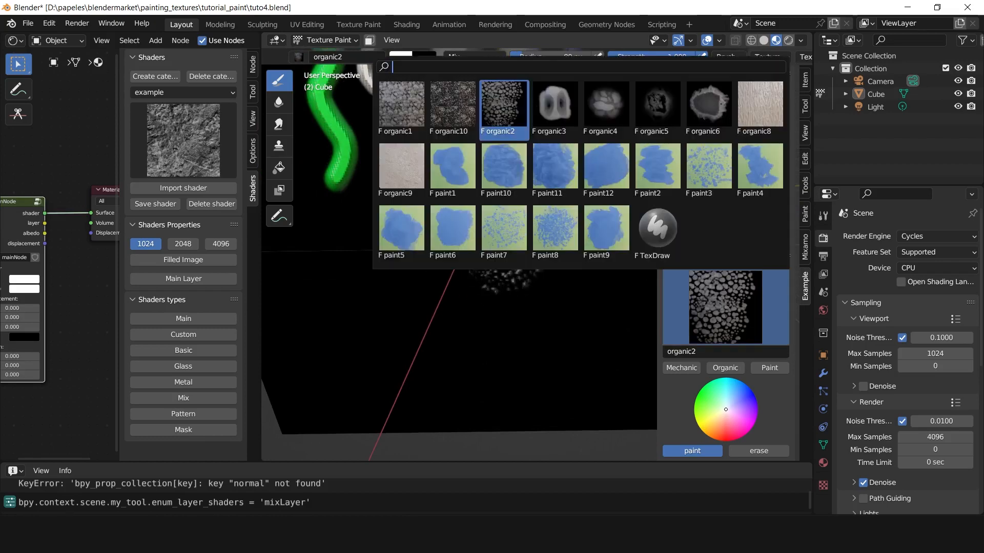
pyautogui.click(555, 105)
pyautogui.click(408, 264)
# Choose the organic1 brush and paint a broad textured patch next to the organic3 stamp.
pyautogui.click(735, 295)
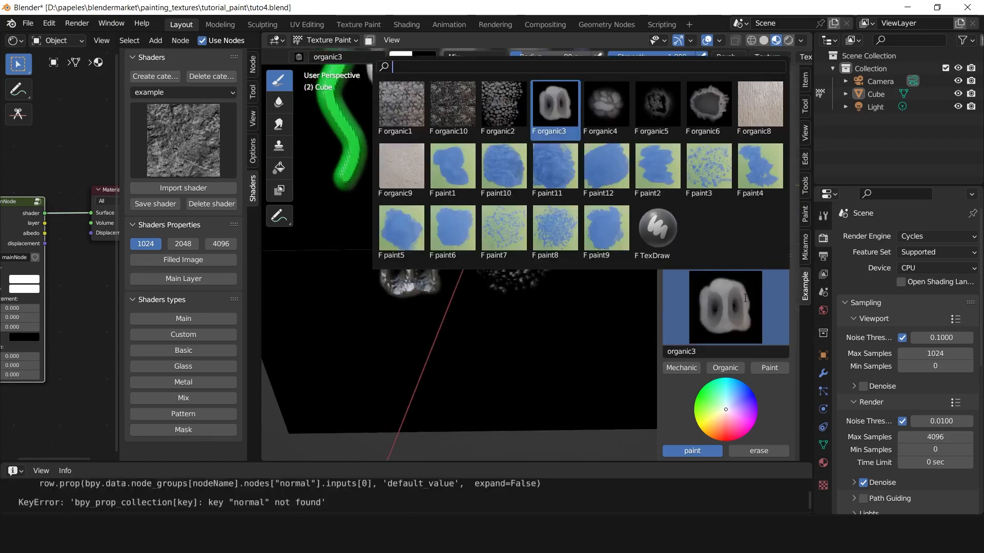
pyautogui.click(405, 102)
pyautogui.moveTo(361, 246)
pyautogui.mouseDown()
pyautogui.moveTo(358, 238)
pyautogui.moveTo(334, 314)
pyautogui.moveTo(295, 251)
pyautogui.mouseUp()
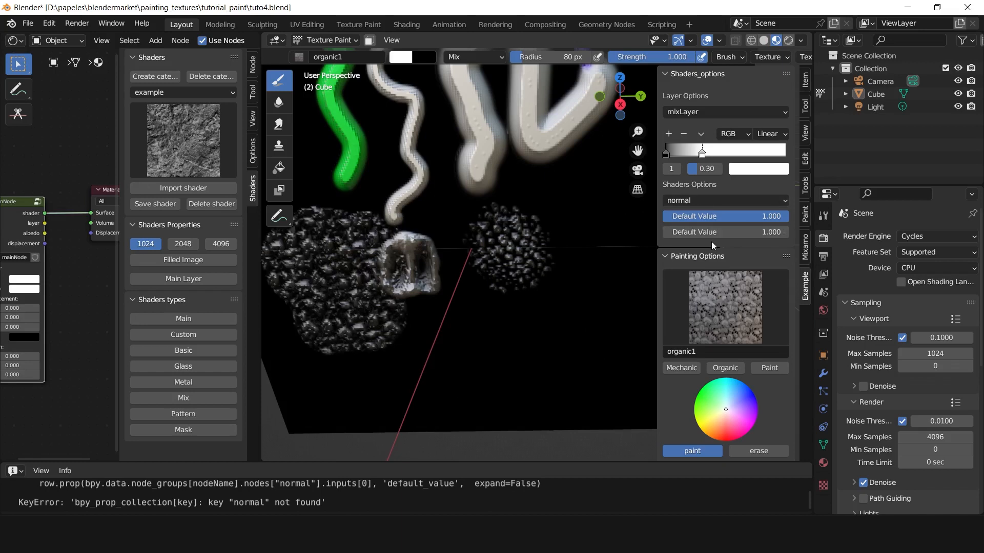
# Import the Mechanic brush set and stamp its mechanic1 brush below the organic marks with a 51 px radius.
pyautogui.scroll(-4, 727, 288)
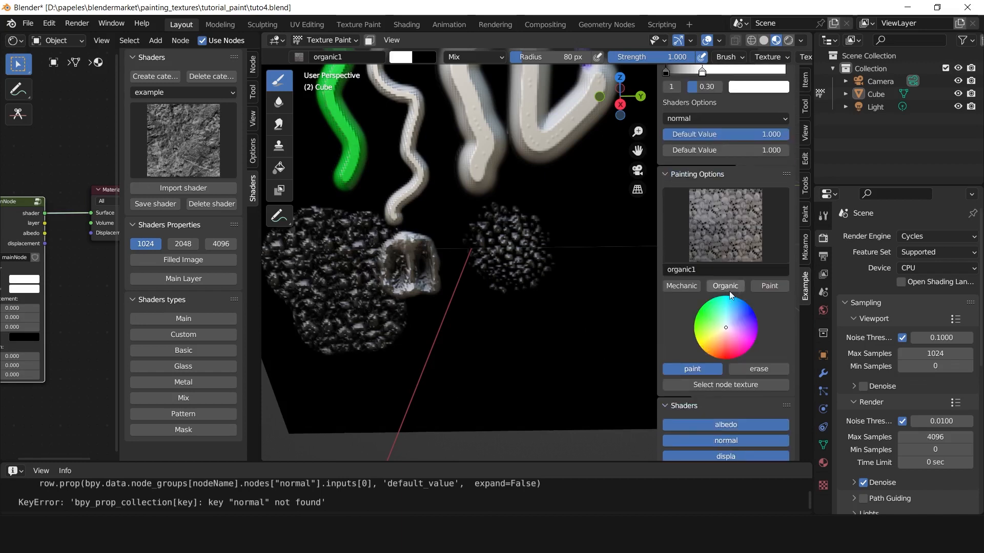
pyautogui.click(682, 287)
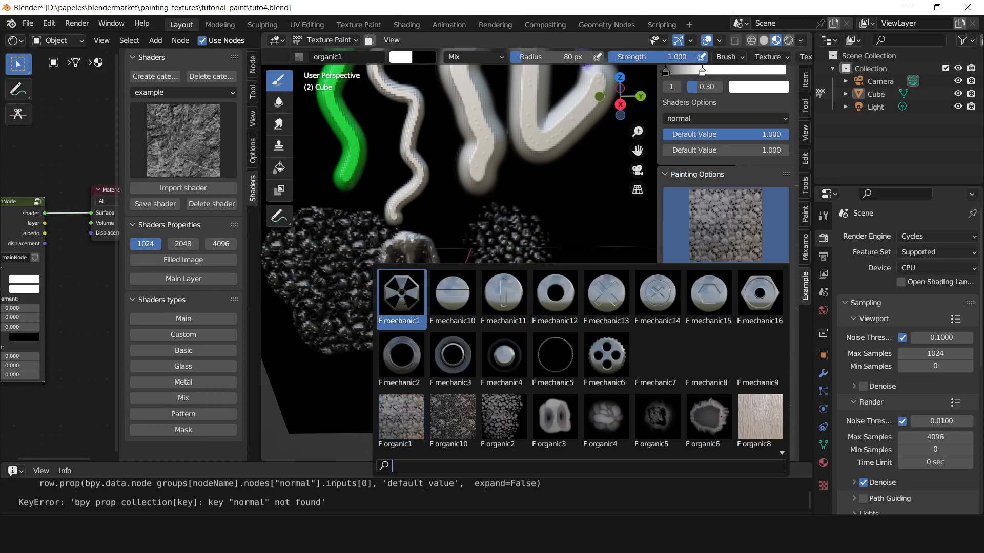
pyautogui.click(402, 296)
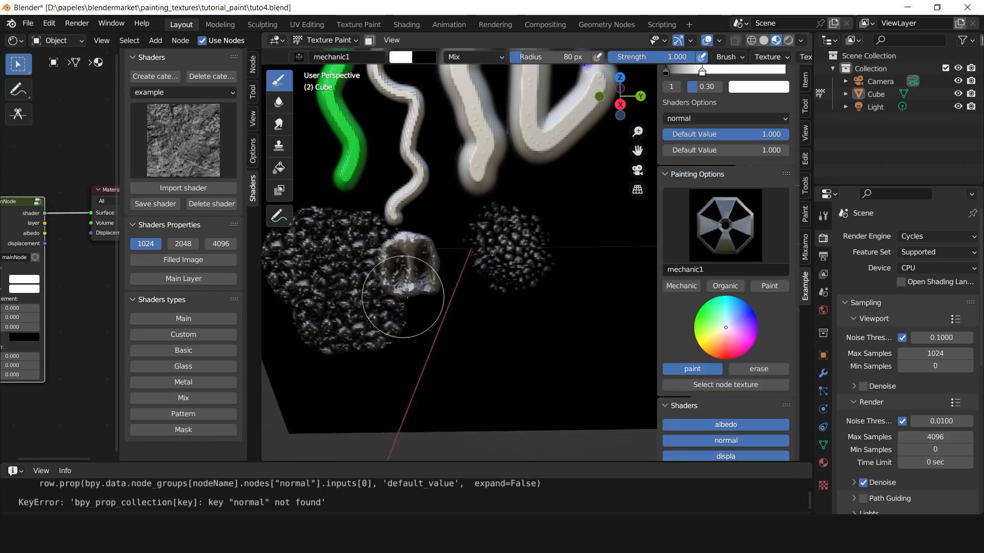
pyautogui.press('f')
pyautogui.click(473, 254)
# Set the brush radius to 119 px and stamp a larger mechanic1 mark beside the small one.
pyautogui.press('f')
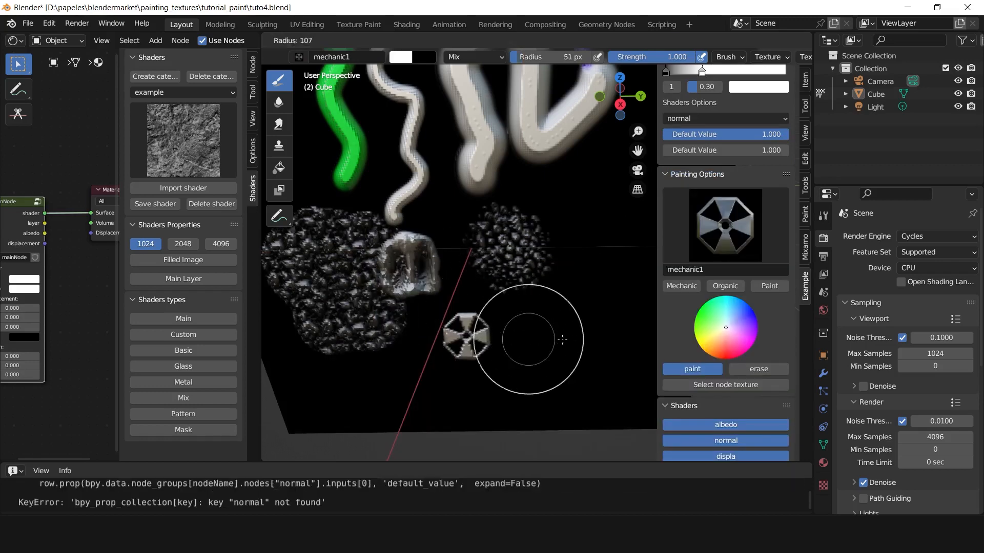
pyautogui.click(566, 337)
pyautogui.click(558, 350)
# Stamp mechanic1 once across the two blue patches and once between them and the yellow stroke.
pyautogui.scroll(-4, 557, 276)
pyautogui.moveTo(554, 231); pyautogui.dragTo(512, 290, button='middle')
pyautogui.scroll(5, 512, 290)
pyautogui.scroll(-5, 511, 288)
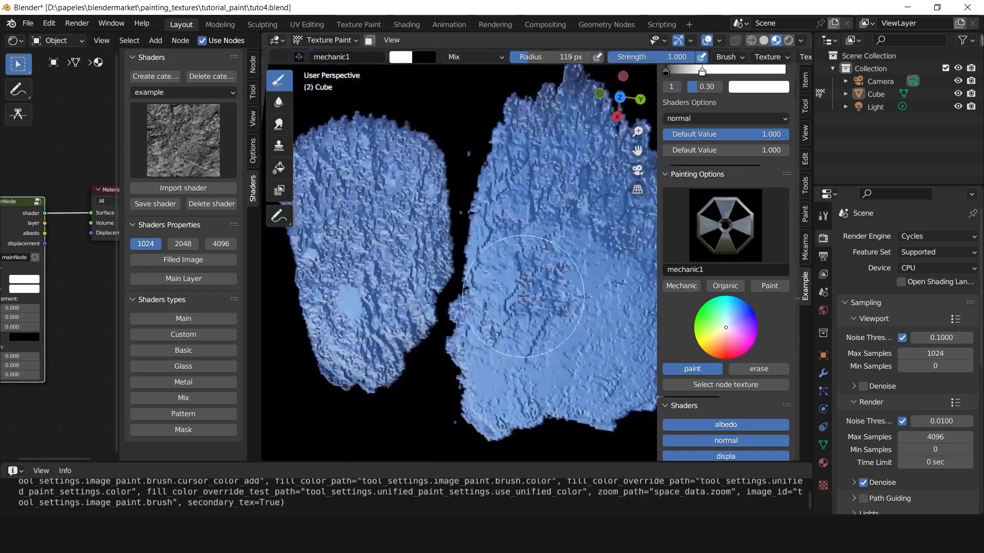
pyautogui.click(523, 254)
pyautogui.moveTo(524, 254)
pyautogui.mouseDown(button='middle')
pyautogui.moveTo(552, 256)
pyautogui.moveTo(531, 242)
pyautogui.mouseUp(button='middle')
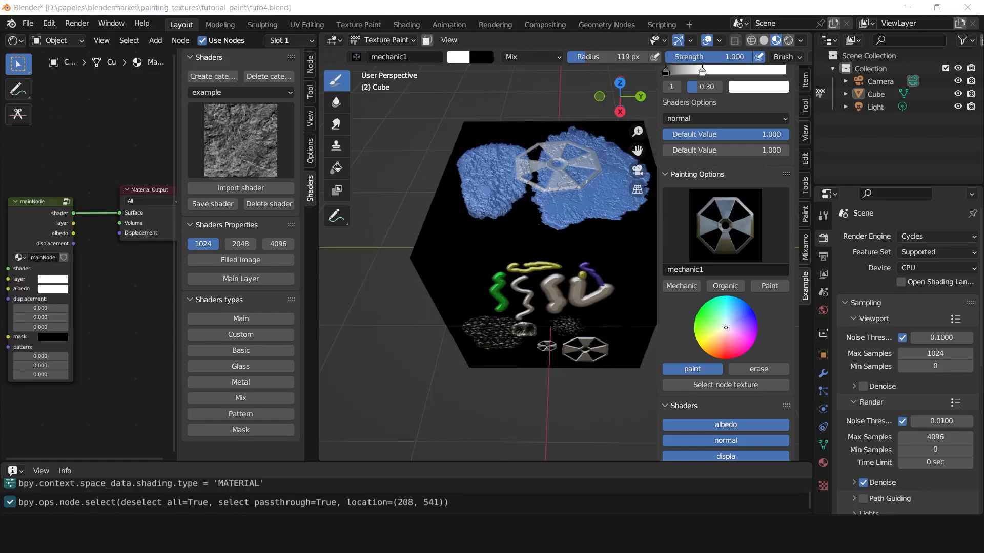
pyautogui.scroll(1, 517, 230)
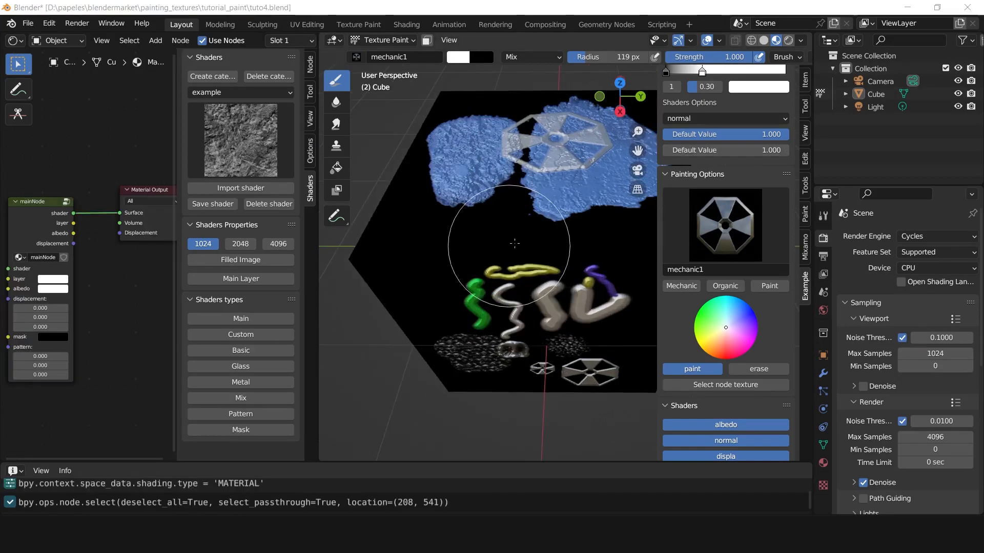
pyautogui.click(517, 198)
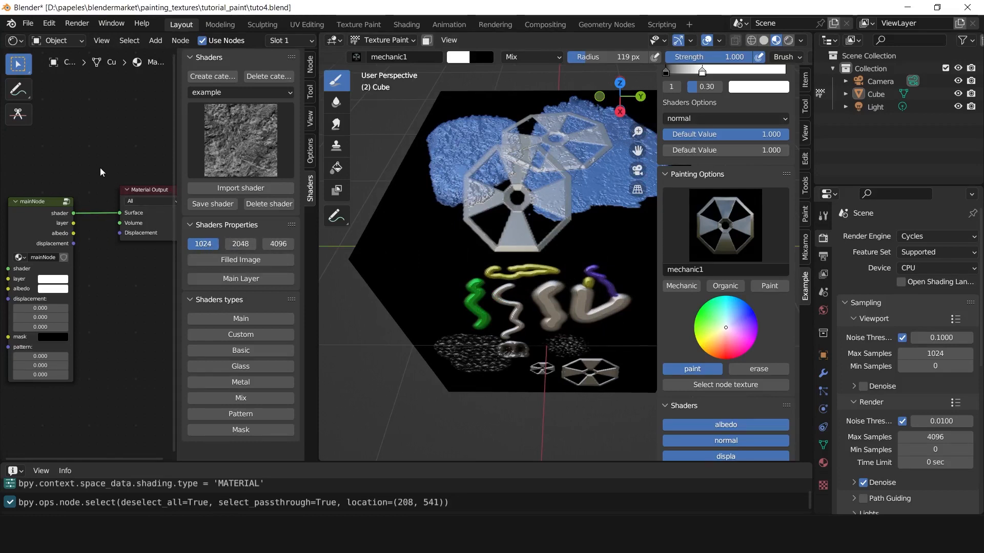
# Examine the edges of the painted strokes and stamps up close to judge the 1024 texture resolution.
pyautogui.scroll(10, 519, 276)
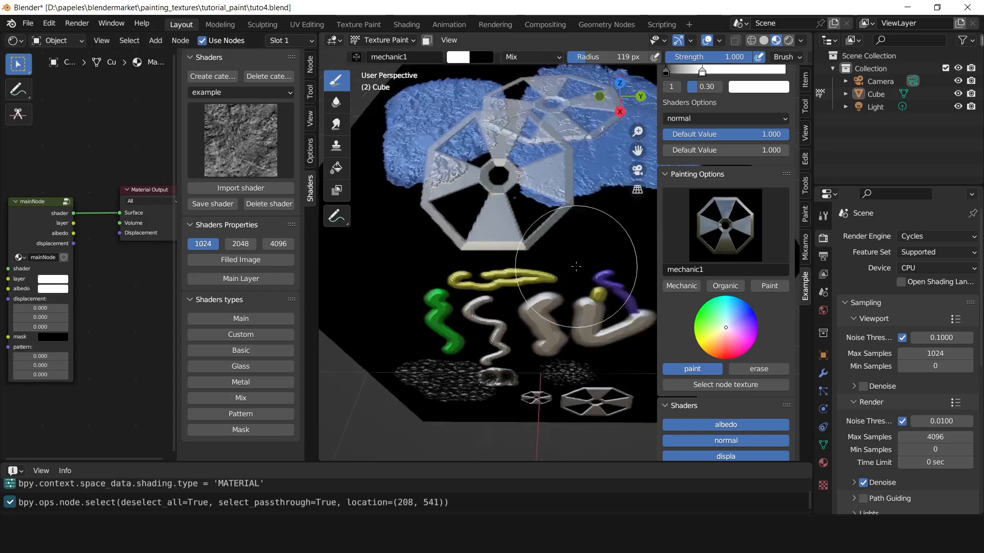
pyautogui.keyDown('shift'); pyautogui.moveTo(477, 153); pyautogui.dragTo(496, 191, button='middle'); pyautogui.keyUp('shift')
pyautogui.scroll(-4, 477, 212)
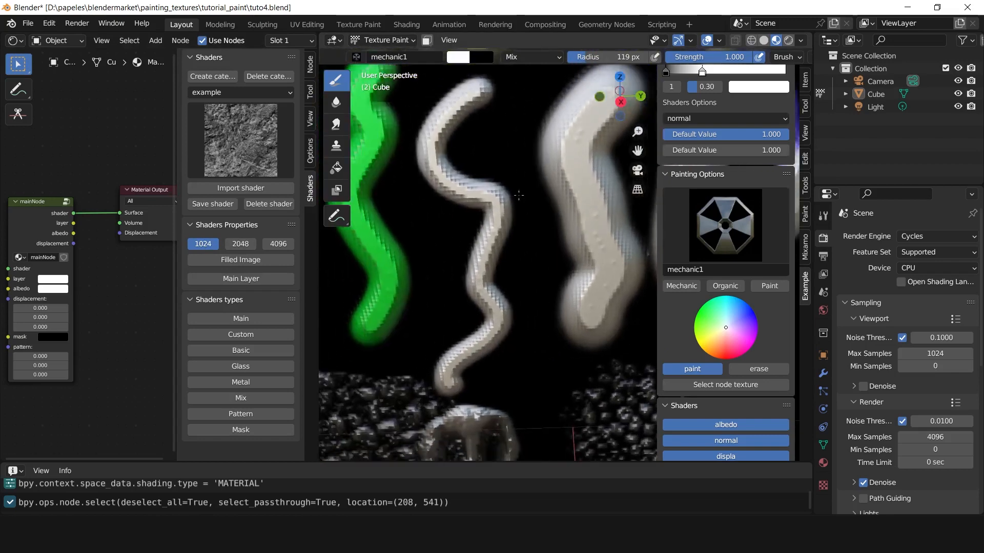
pyautogui.scroll(4, 500, 198)
pyautogui.scroll(3, 511, 207)
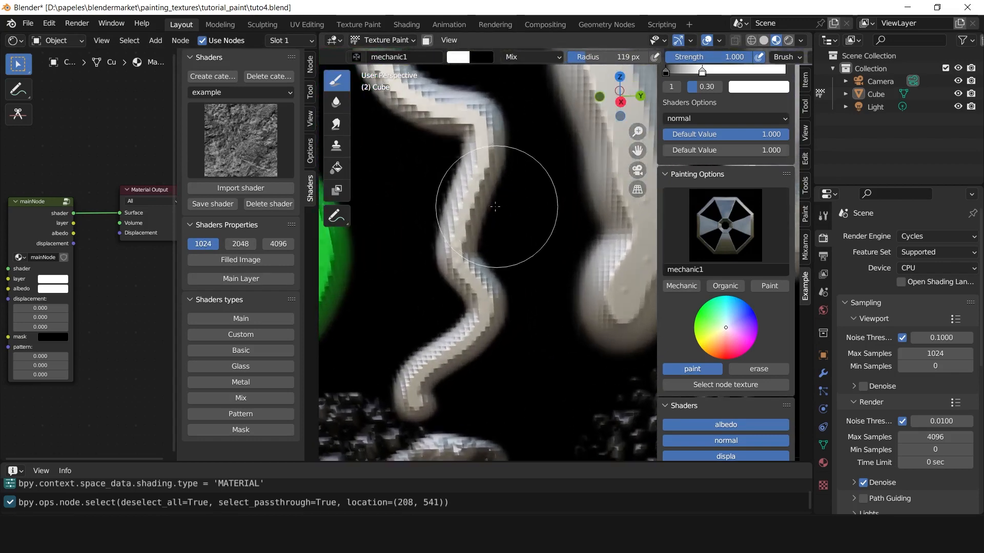
pyautogui.scroll(-4, 477, 267)
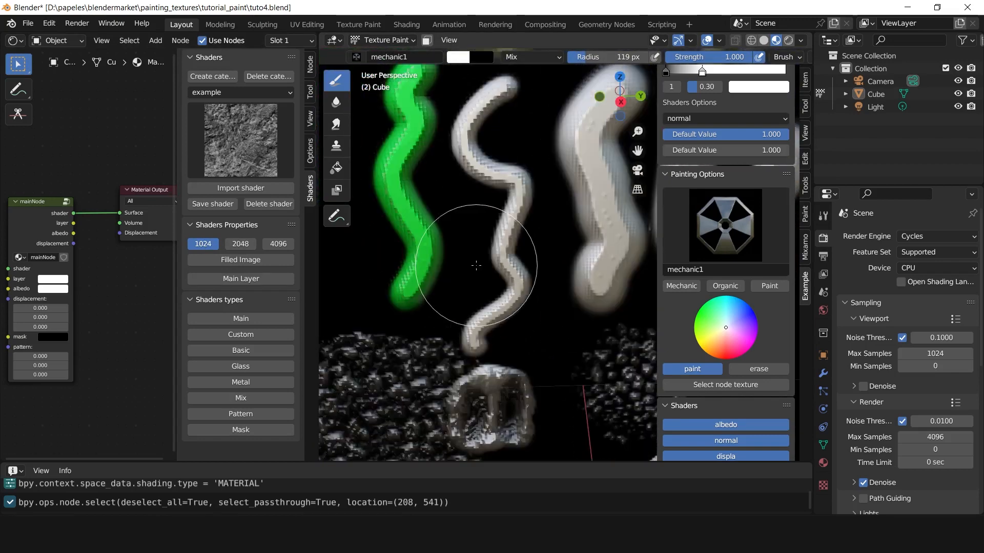
pyautogui.moveTo(504, 267)
pyautogui.mouseDown(button='middle')
pyautogui.moveTo(527, 245)
pyautogui.moveTo(505, 228)
pyautogui.moveTo(499, 240)
pyautogui.mouseUp(button='middle')
pyautogui.scroll(-4, 502, 226)
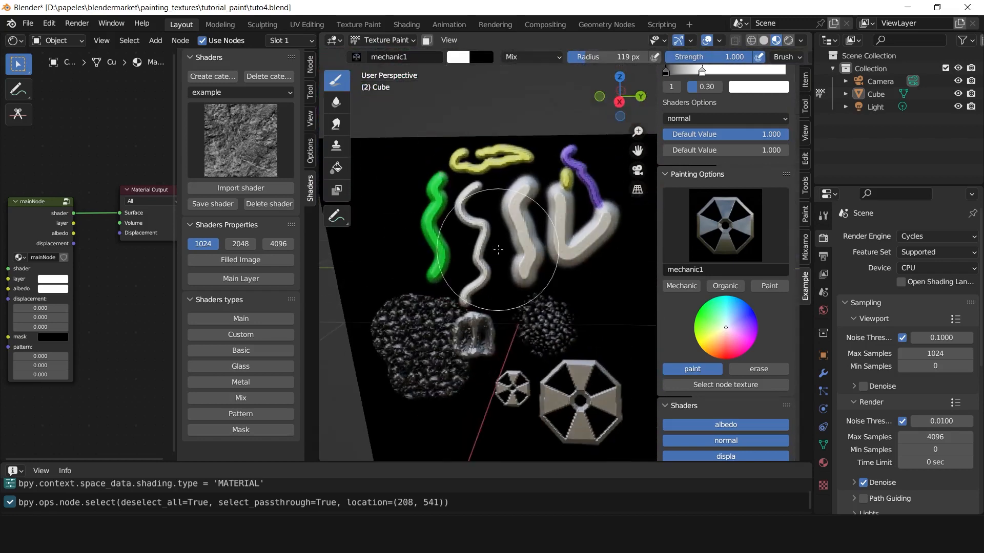
# Set the shader texture resolution to 4096 and delete the existing mainNode from the material.
pyautogui.scroll(-3, 134, 193)
pyautogui.moveTo(134, 194); pyautogui.dragTo(118, 121, button='middle')
pyautogui.click(120, 126)
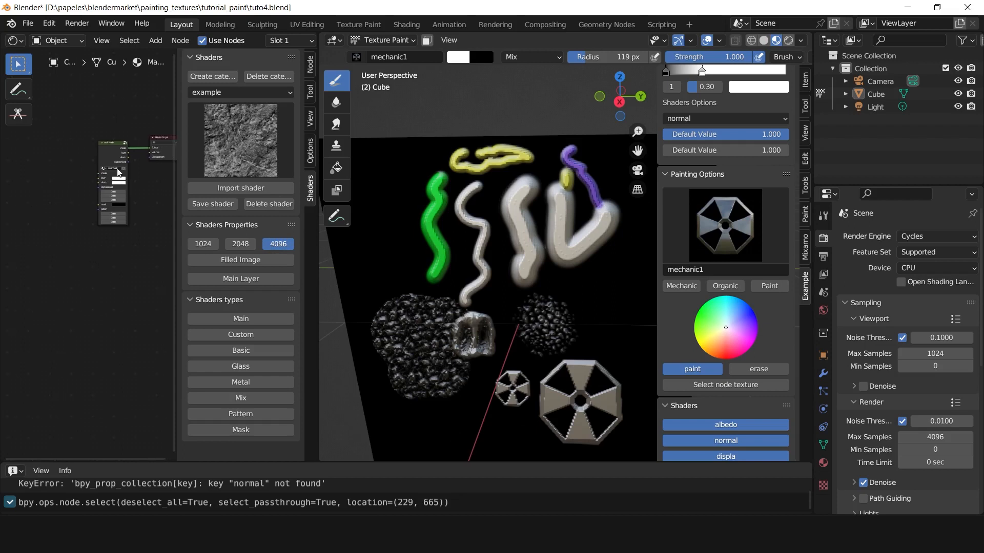
pyautogui.click(112, 159)
pyautogui.press('Delete')
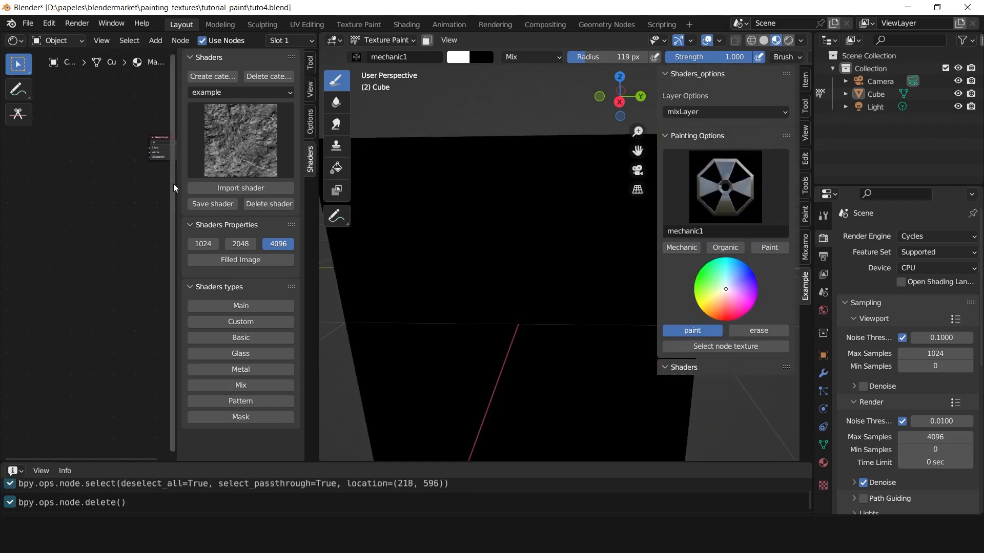
# Add a new Main shader and connect its shader output to the Material Output's Surface input.
pyautogui.click(244, 307)
pyautogui.click(143, 236)
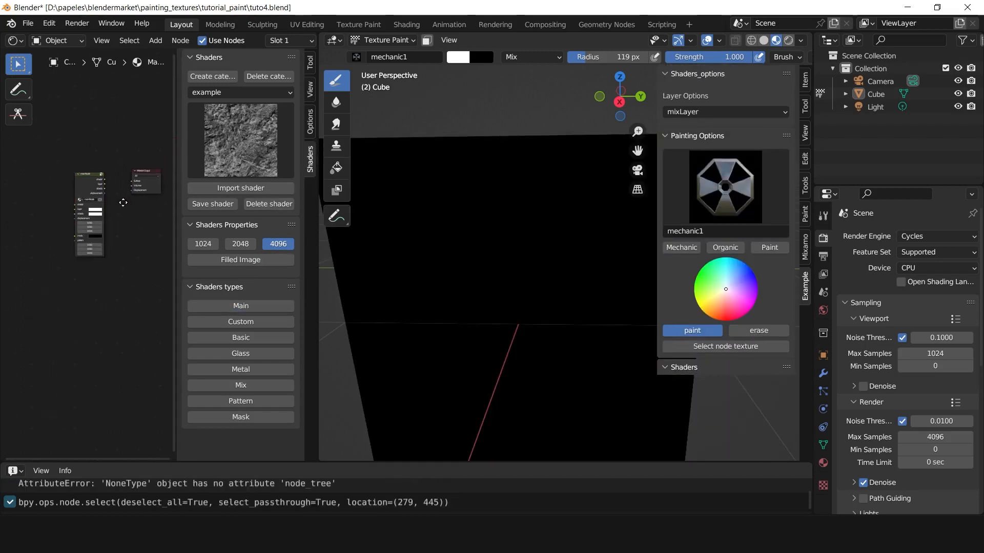
pyautogui.scroll(3, 115, 222)
pyautogui.moveTo(110, 215); pyautogui.dragTo(93, 223, button='middle')
pyautogui.moveTo(72, 181); pyautogui.dragTo(119, 184)
pyautogui.moveTo(51, 188); pyautogui.dragTo(53, 193)
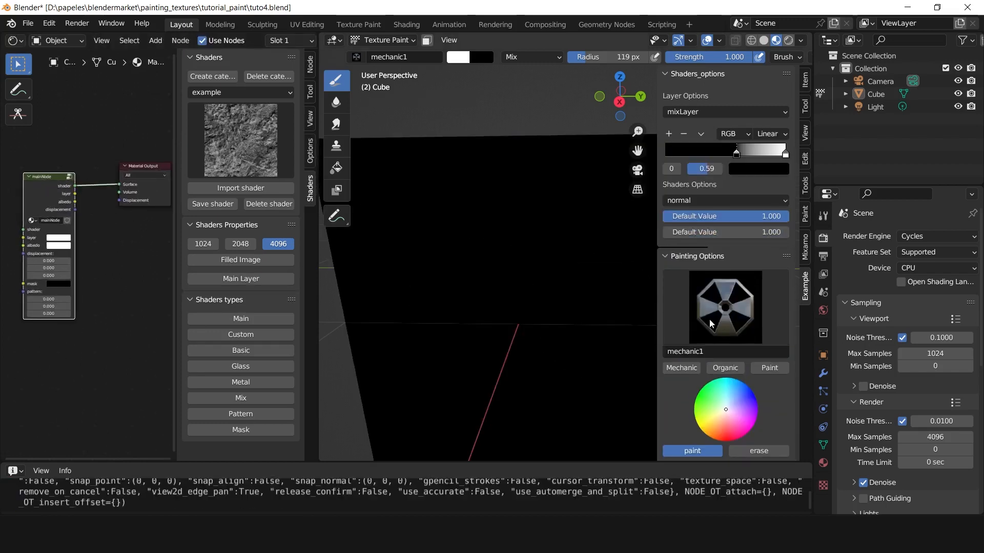
# Stamp mechanic1 on the cube with a 94 px radius and set the mixLayer ramp's black stop to 0.00.
pyautogui.scroll(-5, 711, 324)
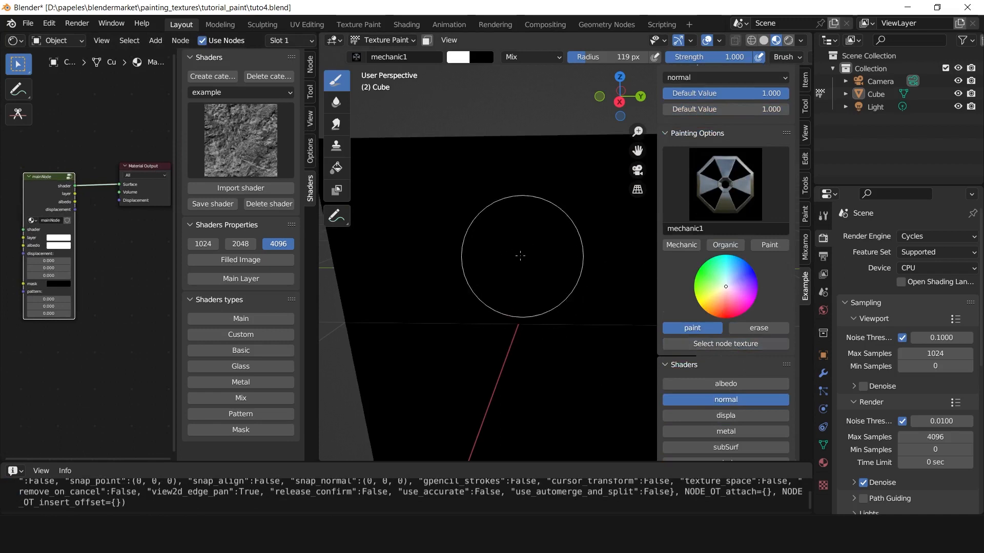
pyautogui.press('f')
pyautogui.click(517, 235)
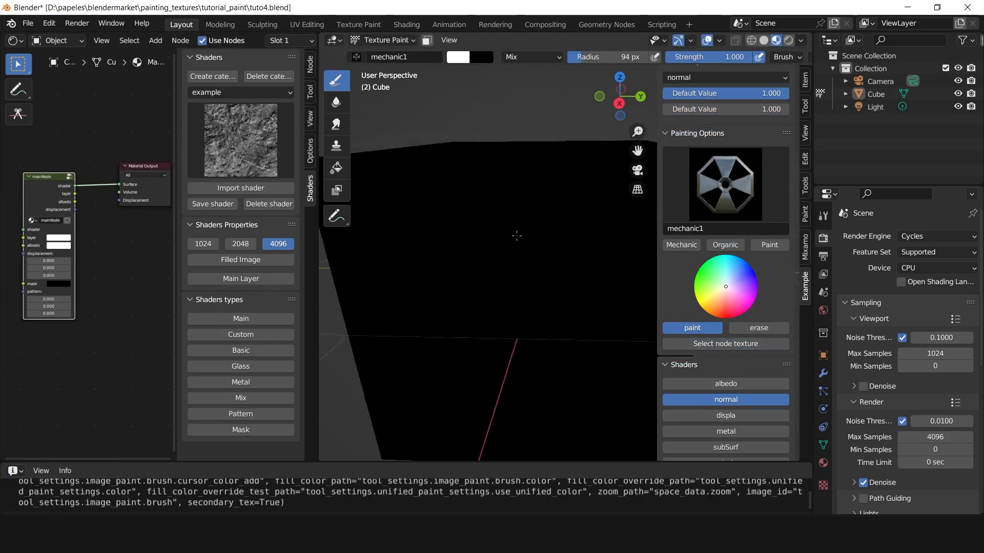
pyautogui.scroll(5, 708, 204)
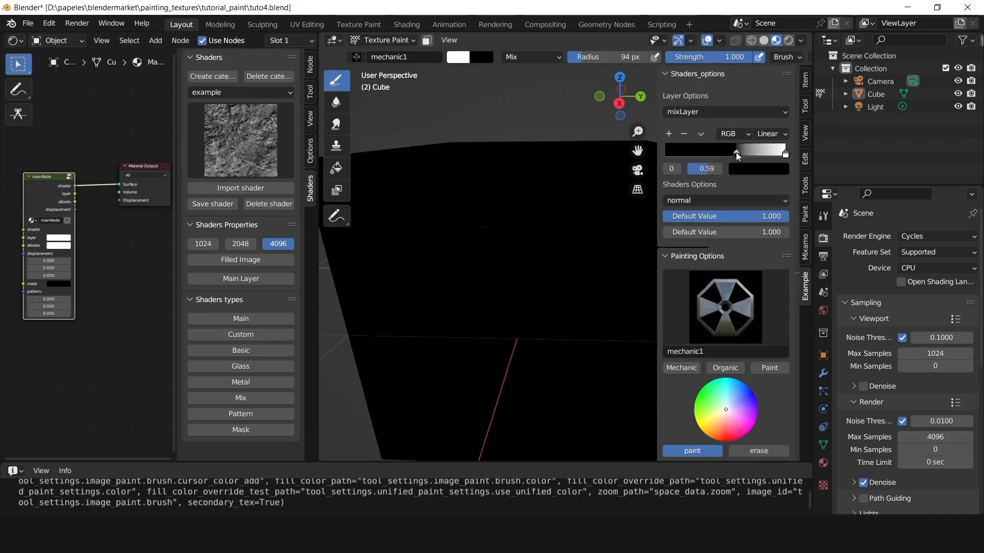
pyautogui.moveTo(735, 152); pyautogui.dragTo(666, 152)
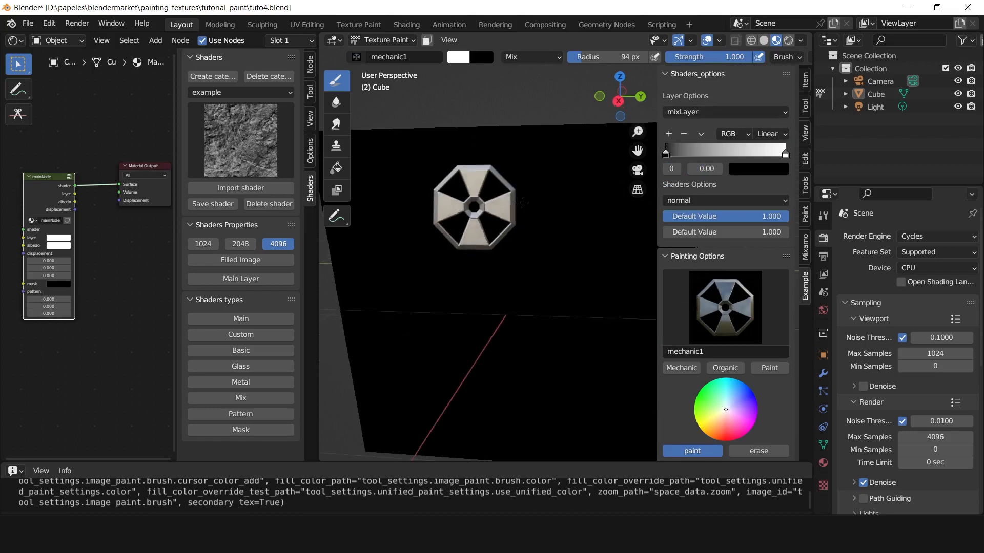
pyautogui.scroll(6, 520, 203)
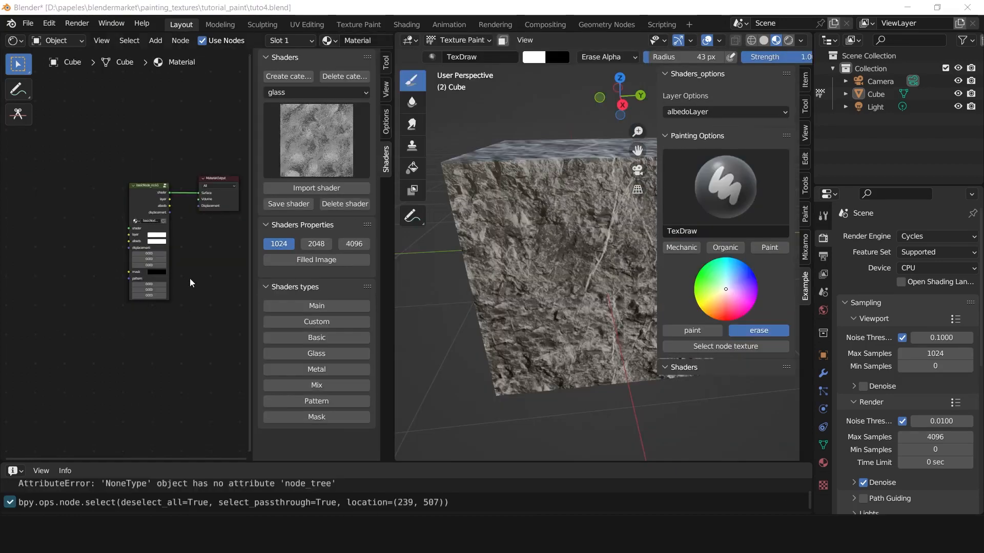
# Add a Pattern node and place it beside the lower inputs of the basicNode_rock1 node.
pyautogui.scroll(2, 189, 278)
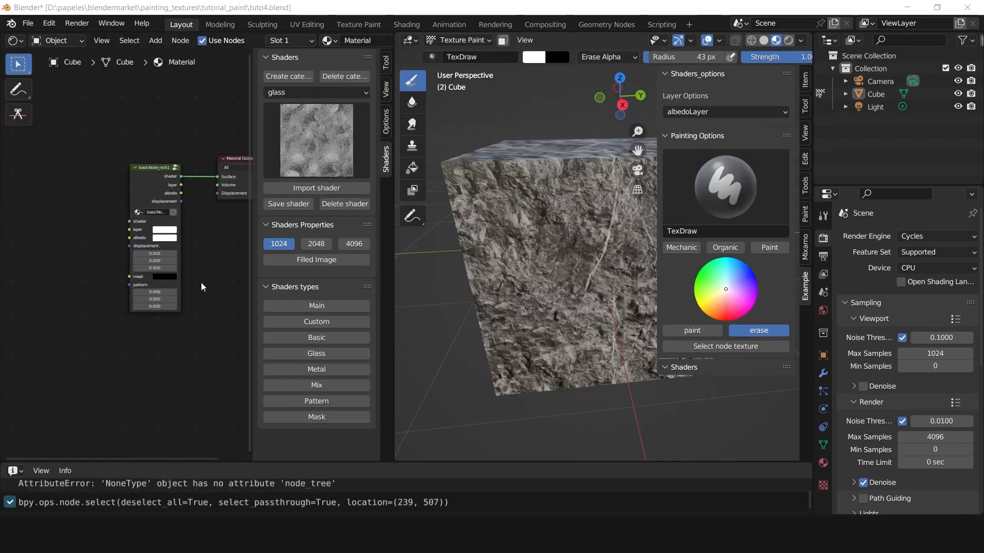
pyautogui.moveTo(233, 274); pyautogui.dragTo(206, 290)
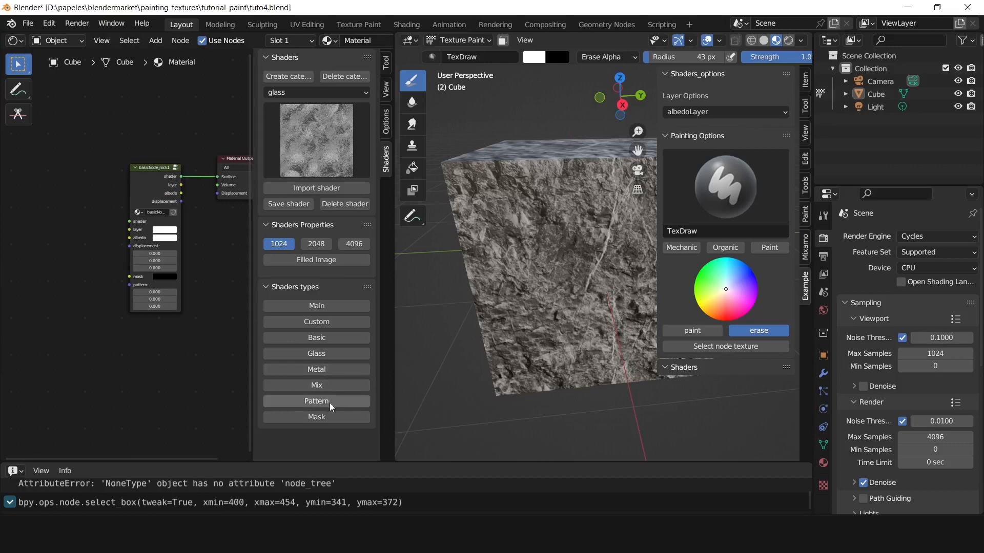
pyautogui.click(324, 402)
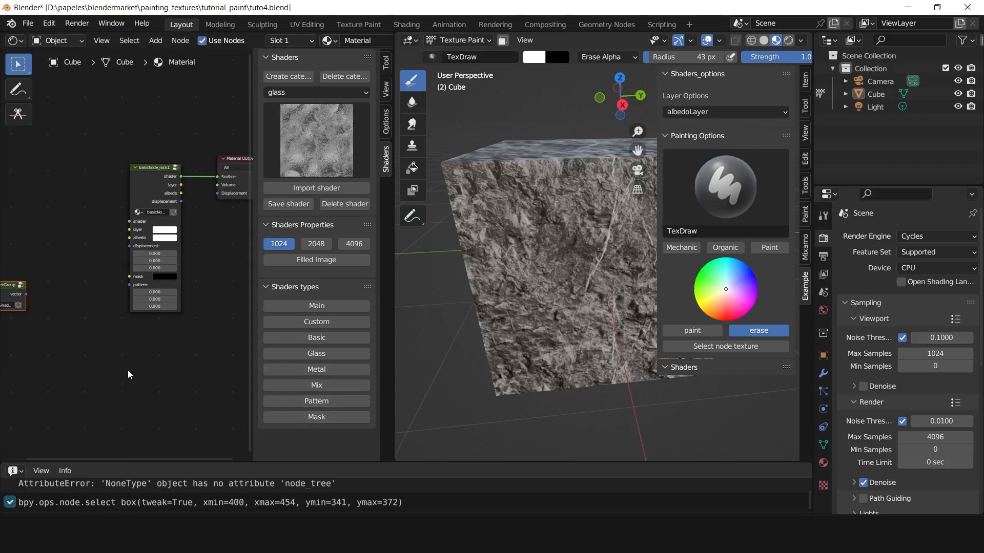
pyautogui.click(126, 368)
pyautogui.moveTo(26, 304); pyautogui.dragTo(88, 296)
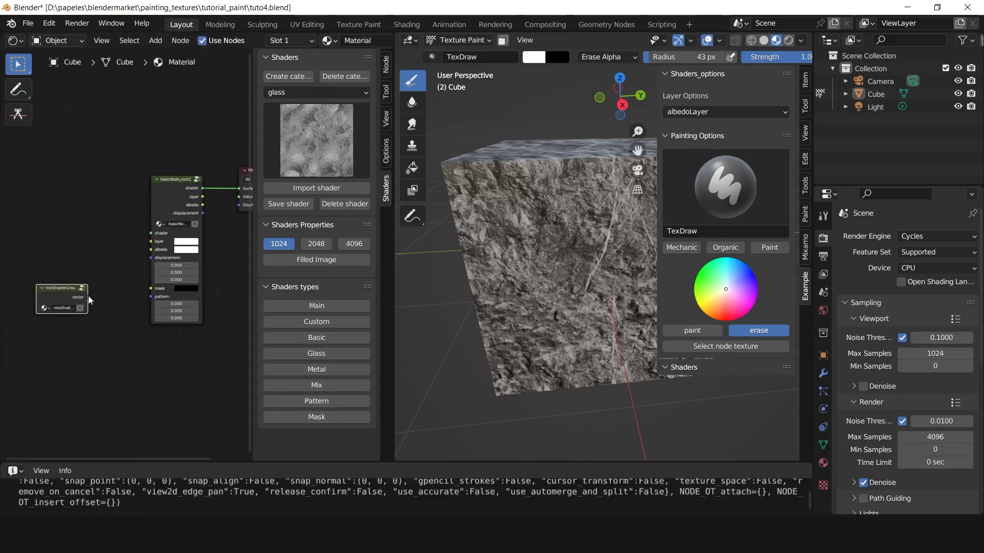
pyautogui.moveTo(103, 273); pyautogui.dragTo(87, 278, button='middle')
# Set the mapping size of basicNode_rock1 to 20 on all three axes and check the tiling on the cube.
pyautogui.click(155, 210)
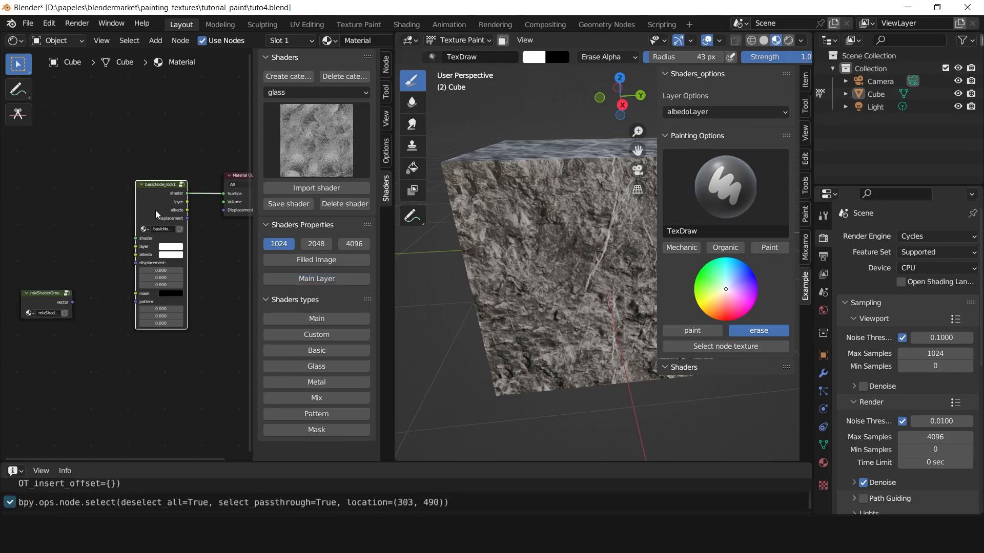
pyautogui.moveTo(224, 242); pyautogui.dragTo(210, 242, button='middle')
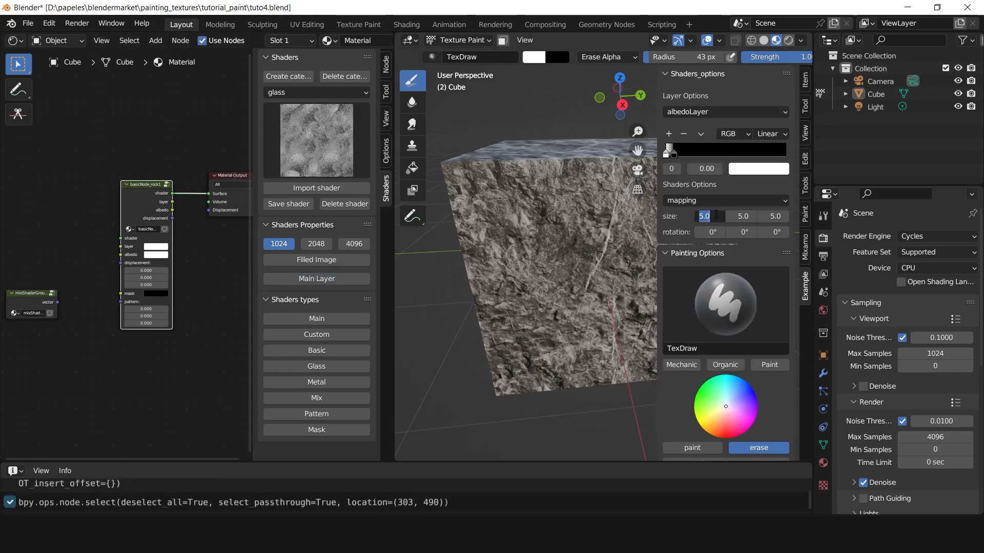
pyautogui.write('20')
pyautogui.press('Return')
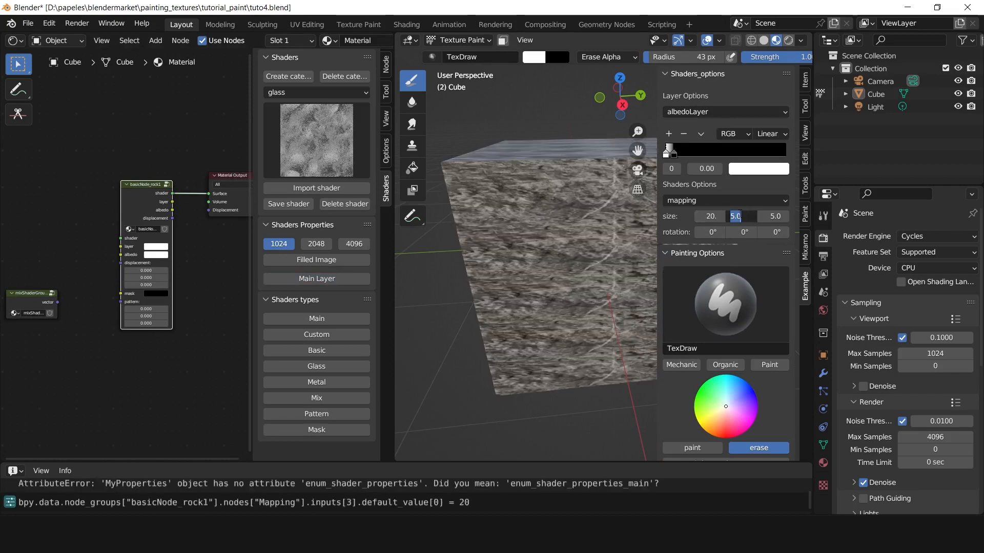
pyautogui.click(739, 216)
pyautogui.write('20')
pyautogui.press('Return')
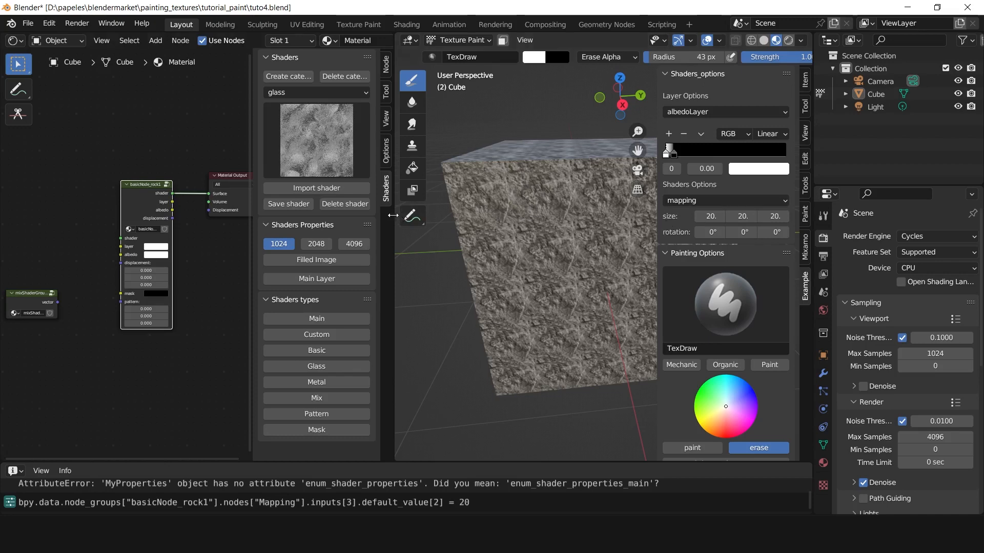
pyautogui.moveTo(390, 214); pyautogui.dragTo(328, 214)
pyautogui.scroll(5, 525, 247)
pyautogui.keyDown('shift'); pyautogui.moveTo(512, 249); pyautogui.dragTo(472, 253, button='middle'); pyautogui.keyUp('shift')
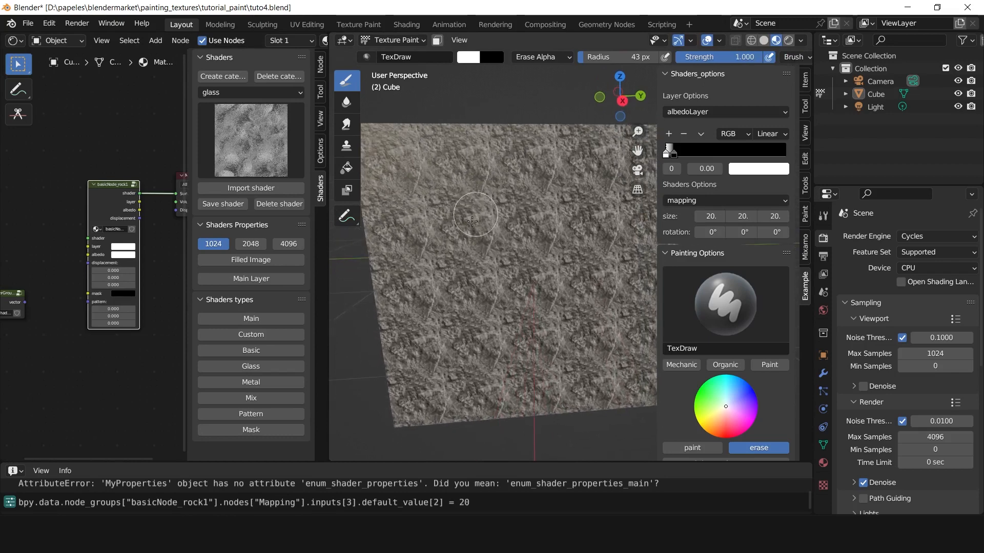
# Widen the node editor and connect the Pattern node's vector output to the pattern input of basicNode_rock1.
pyautogui.moveTo(476, 213)
pyautogui.mouseDown(button='middle')
pyautogui.moveTo(456, 287)
pyautogui.moveTo(481, 241)
pyautogui.moveTo(442, 240)
pyautogui.moveTo(504, 250)
pyautogui.moveTo(488, 264)
pyautogui.mouseUp(button='middle')
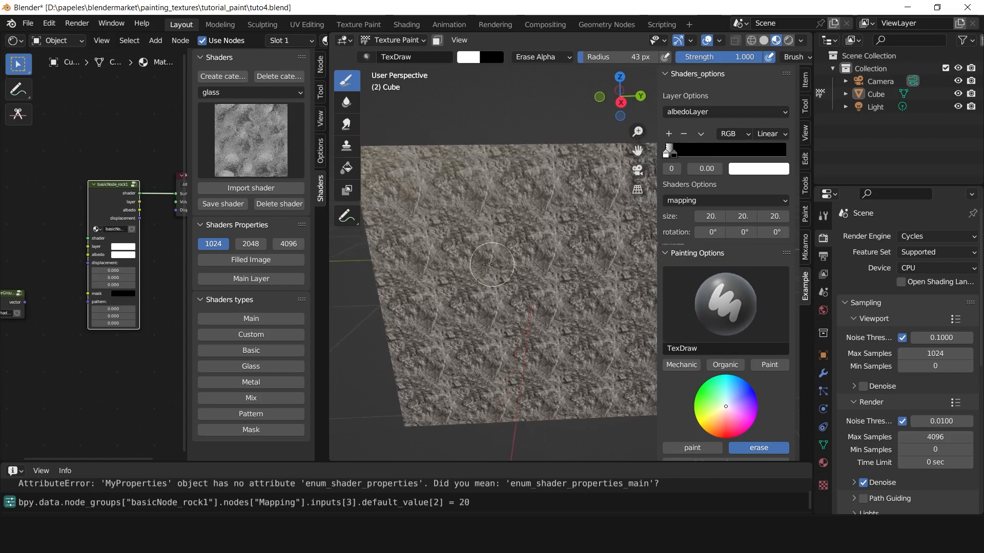
pyautogui.moveTo(328, 269); pyautogui.dragTo(441, 269)
pyautogui.click(229, 288)
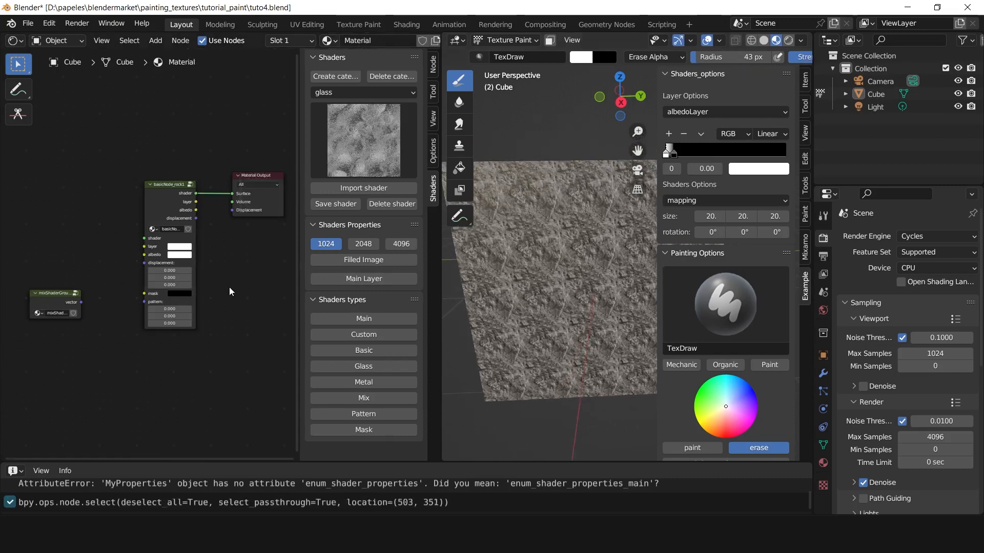
pyautogui.moveTo(78, 291); pyautogui.dragTo(90, 292)
pyautogui.scroll(3, 72, 296)
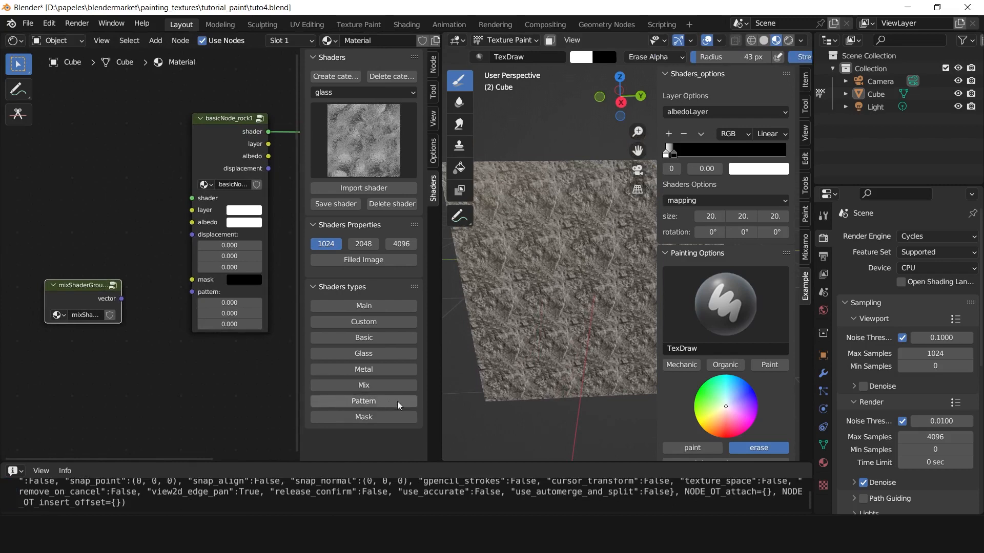
pyautogui.moveTo(122, 300); pyautogui.dragTo(199, 291)
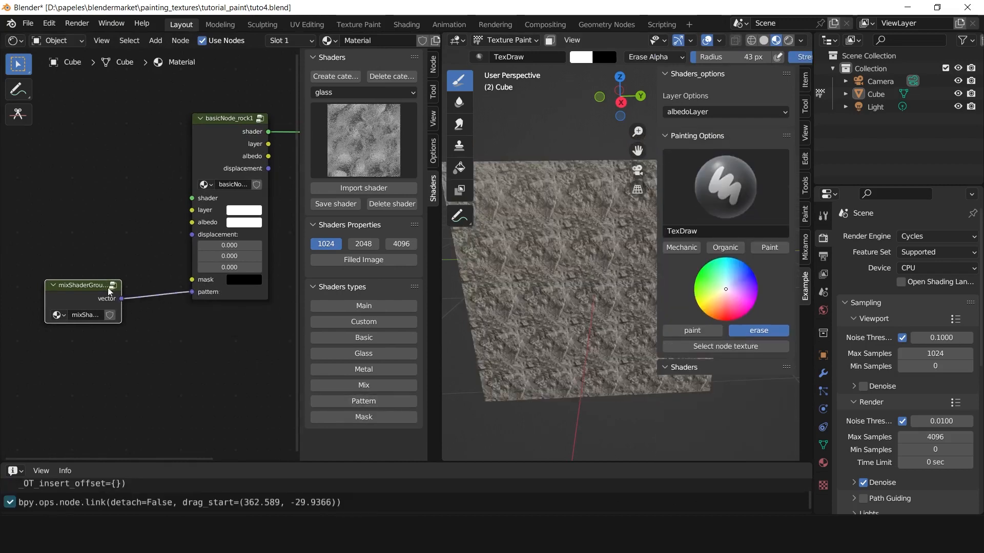
# Open the Pattern node group for editing and connect the Voronoi Texture's Color output to the ColorRamp's Fac input.
pyautogui.moveTo(92, 287); pyautogui.dragTo(116, 280)
pyautogui.click(116, 232)
pyautogui.click(111, 279)
pyautogui.press('Tab')
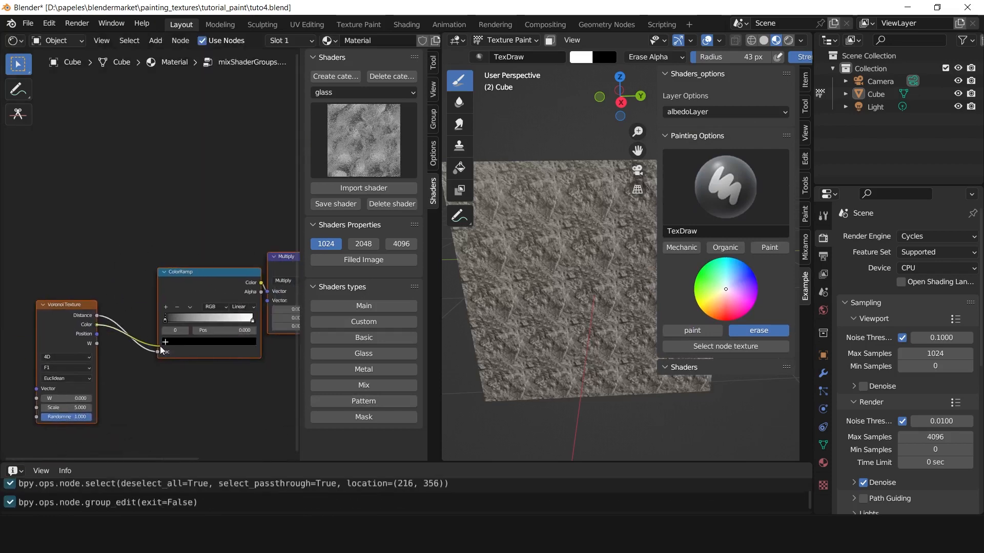
pyautogui.moveTo(162, 350); pyautogui.dragTo(160, 351)
pyautogui.scroll(2, 148, 225)
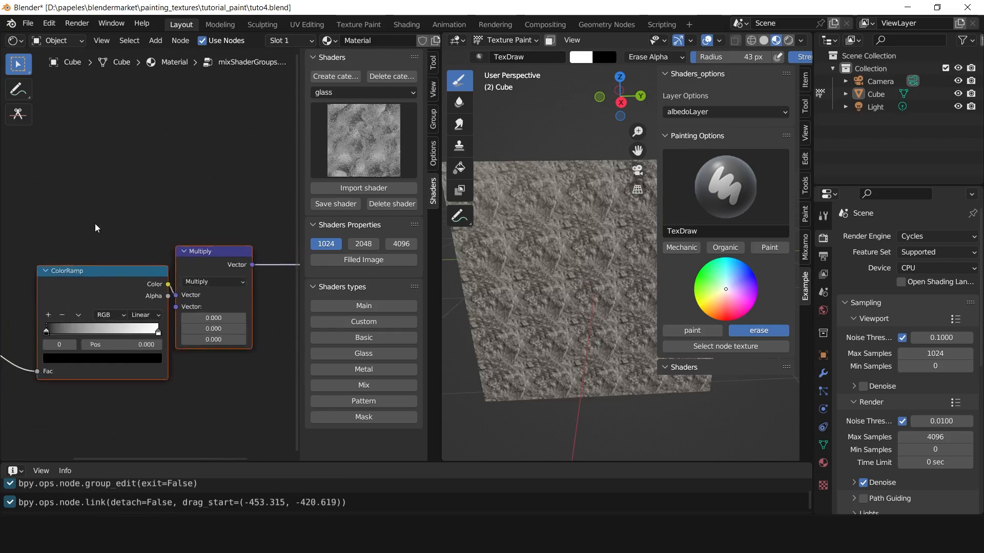
# Set the Multiply node's second vector to 0.5 on all three axes and check the rock pattern on the cube.
pyautogui.scroll(2, 96, 228)
pyautogui.click(220, 315)
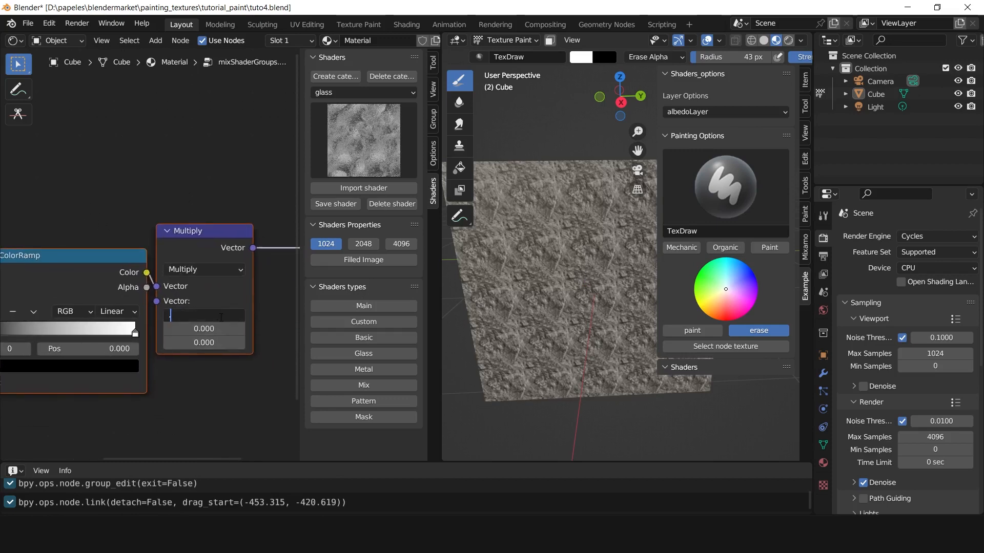
pyautogui.write('0.5')
pyautogui.press('Return')
pyautogui.click(212, 328)
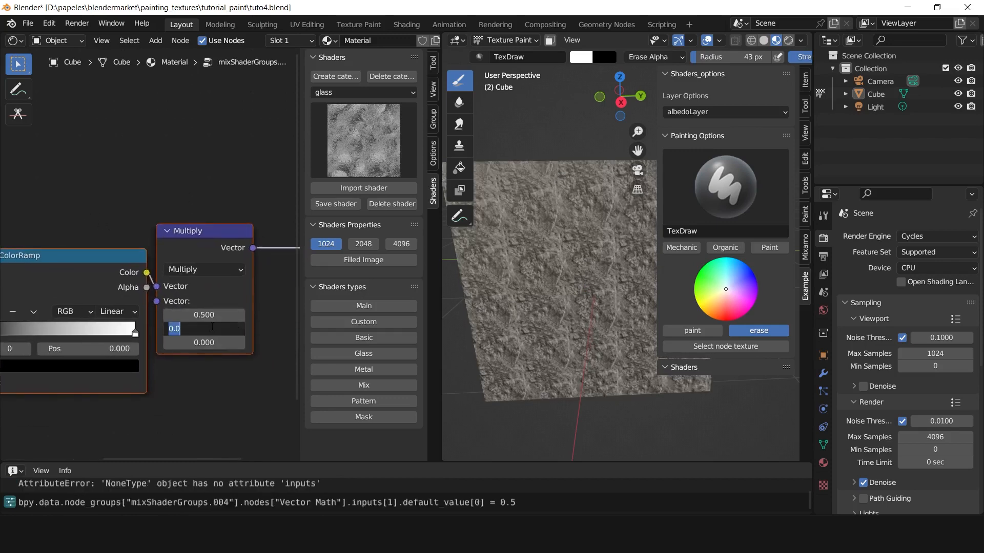
pyautogui.write('0.5')
pyautogui.press('Return')
pyautogui.click(209, 341)
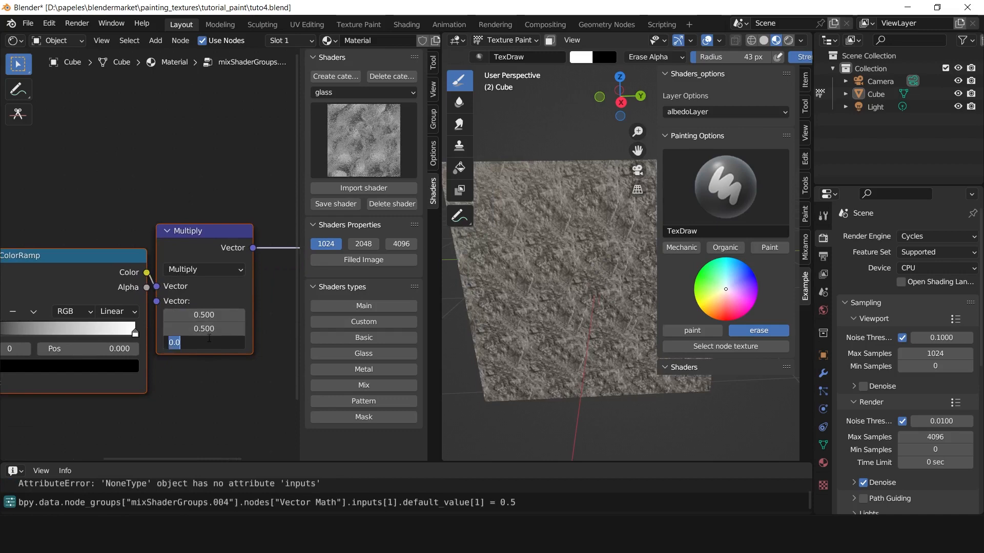
pyautogui.write('.5')
pyautogui.press('Return')
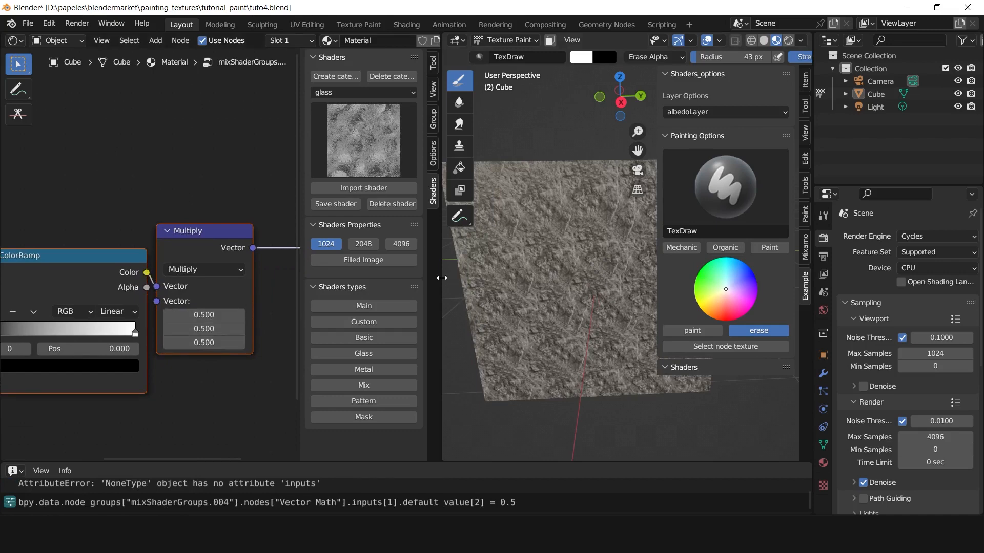
pyautogui.moveTo(442, 277); pyautogui.dragTo(319, 277)
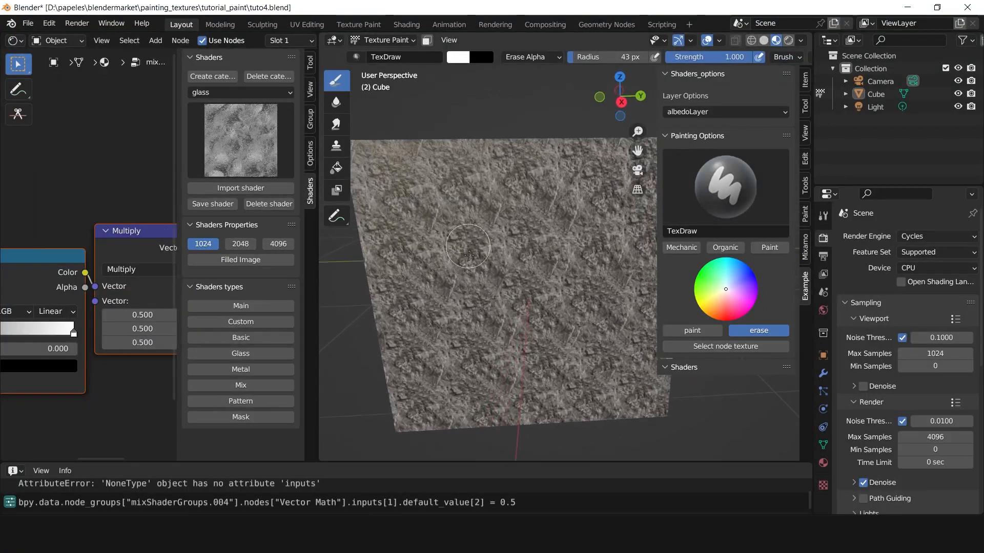
pyautogui.moveTo(51, 256); pyautogui.dragTo(46, 239)
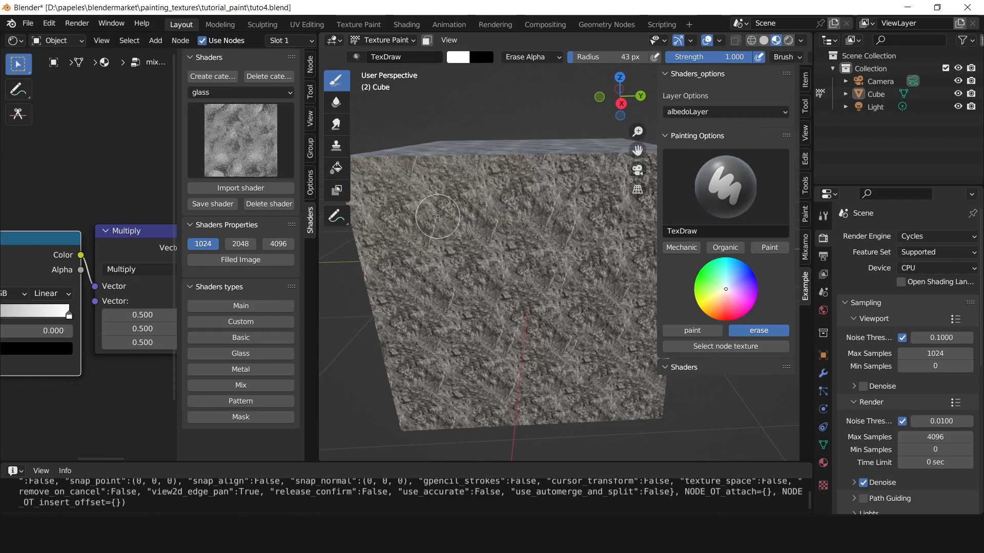
pyautogui.moveTo(455, 244); pyautogui.dragTo(512, 224, button='middle')
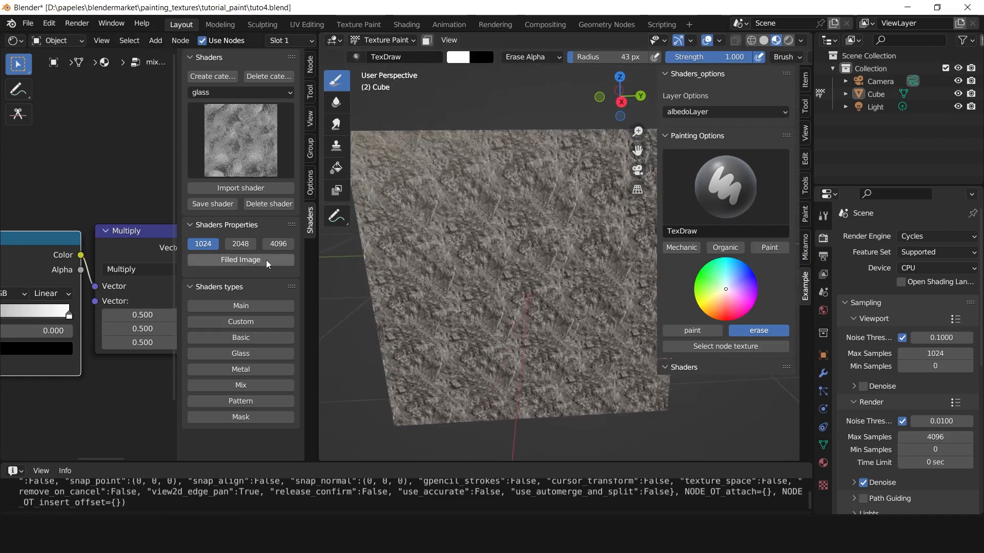
# Leave the Pattern group and shift the Pattern node slightly closer to basicNode_rock1 in the material's node tree.
pyautogui.moveTo(318, 254); pyautogui.dragTo(424, 251)
pyautogui.click(151, 190)
pyautogui.press('Tab')
pyautogui.scroll(-3, 143, 214)
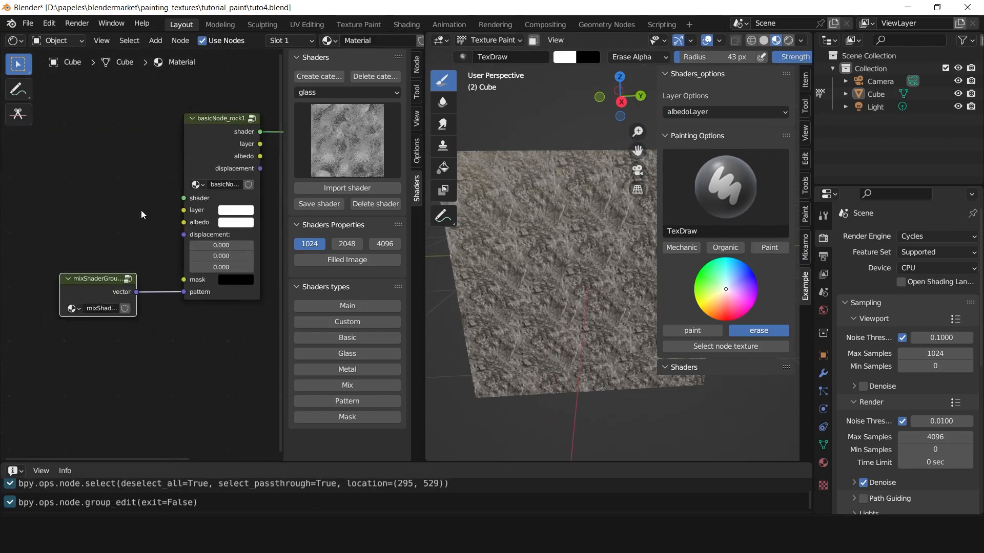
pyautogui.moveTo(142, 215); pyautogui.dragTo(159, 215, button='middle')
pyautogui.moveTo(118, 277); pyautogui.dragTo(127, 278)
pyautogui.moveTo(149, 230); pyautogui.dragTo(125, 231, button='middle')
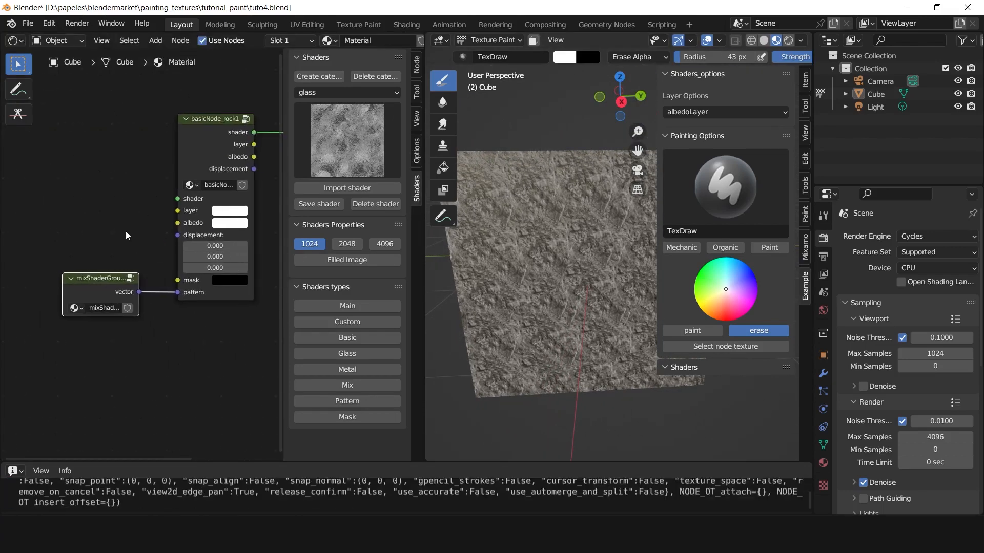
# Add a Mask node and place it directly above the Pattern node.
pyautogui.click(351, 417)
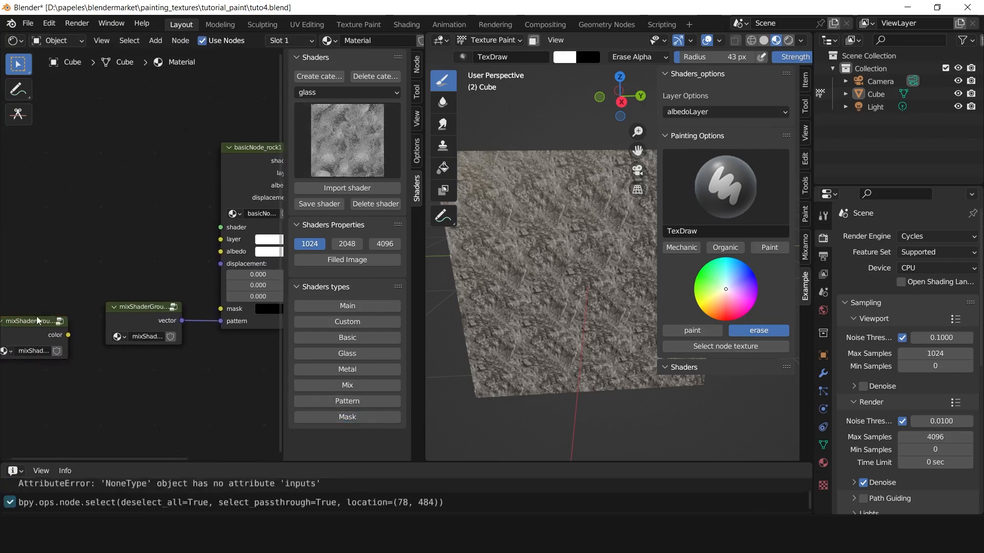
pyautogui.click(151, 252)
pyautogui.click(133, 184)
pyautogui.moveTo(139, 177); pyautogui.dragTo(127, 194, button='middle')
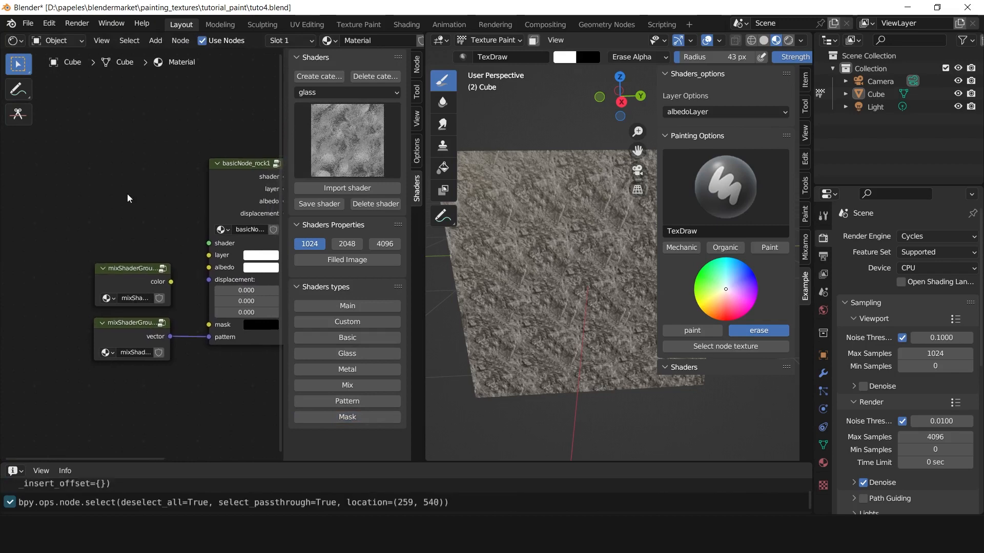
# Add a Diffuse BSDF node above the Mask node and set its color to green.
pyautogui.click(136, 168)
pyautogui.hotkey('shift', 'a')
pyautogui.write('diffuse')
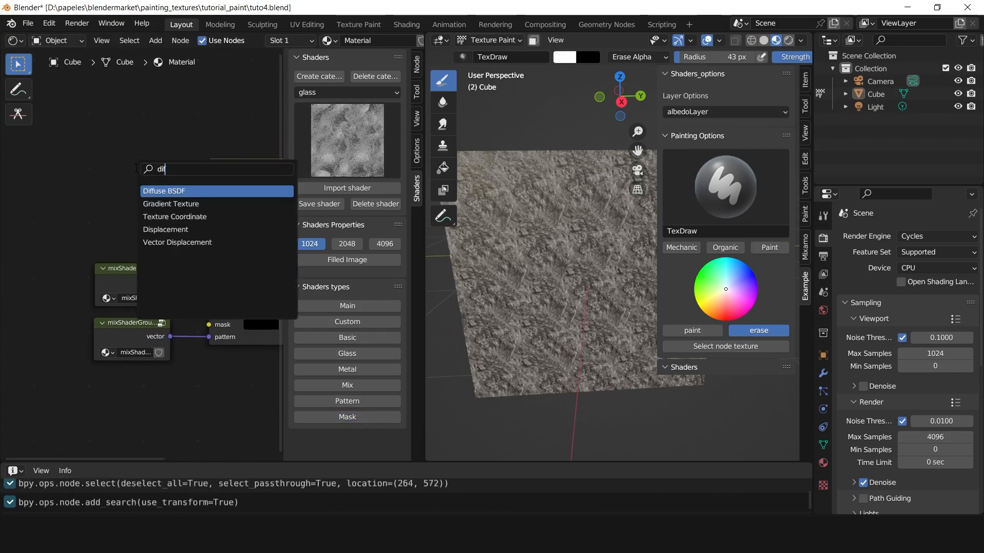
pyautogui.press('Return')
pyautogui.click(152, 191)
pyautogui.click(149, 196)
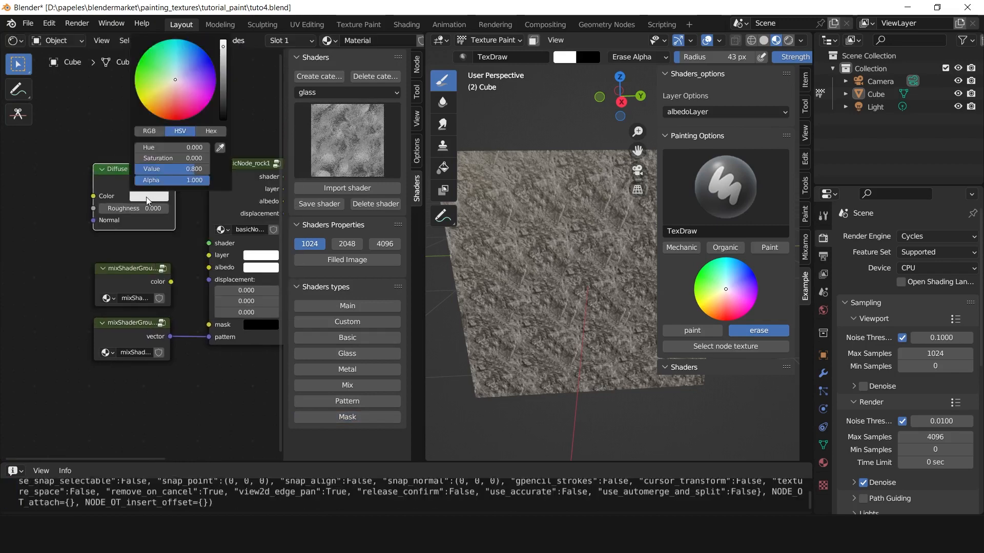
pyautogui.click(155, 58)
# Connect the Diffuse BSDF to the shader input of basicNode_rock1 and the Mask node's color output to its mask input.
pyautogui.moveTo(181, 154); pyautogui.dragTo(164, 153, button='middle')
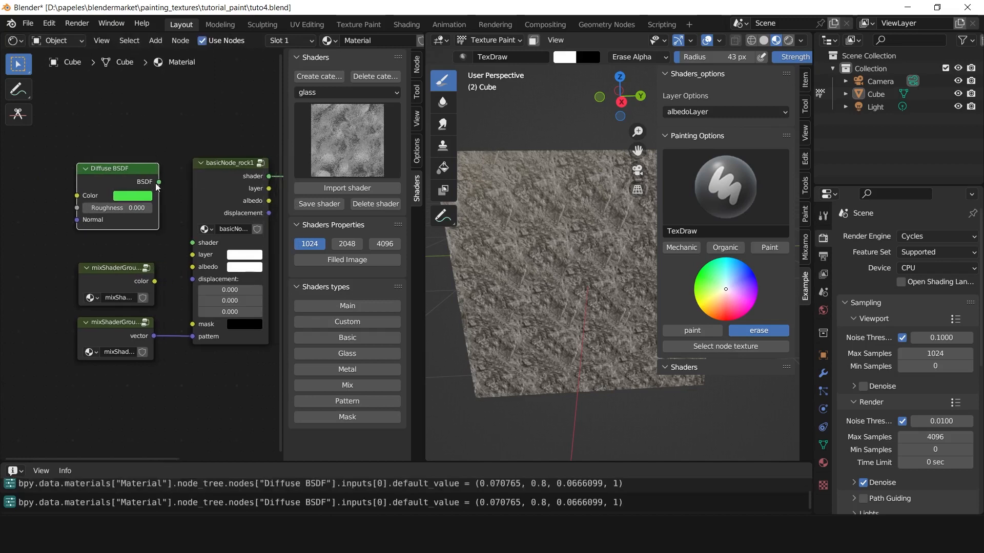
pyautogui.moveTo(197, 236); pyautogui.dragTo(194, 245)
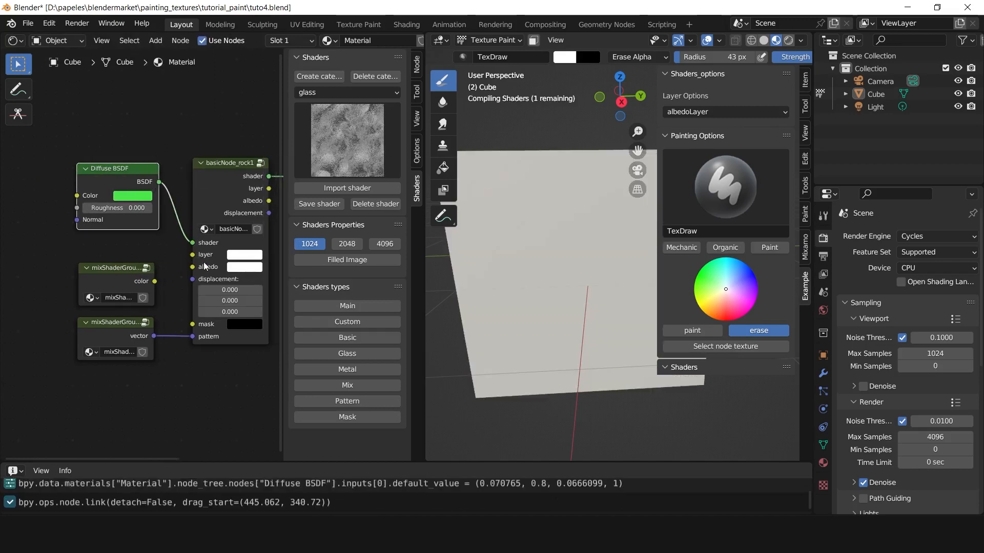
pyautogui.moveTo(165, 255); pyautogui.dragTo(129, 266, button='middle')
pyautogui.scroll(2, 106, 246)
pyautogui.click(80, 263)
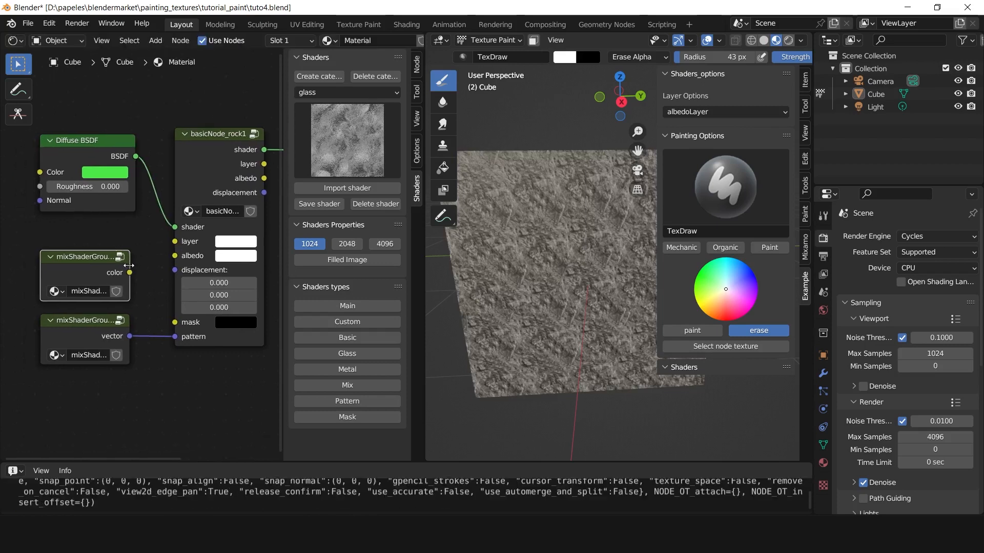
pyautogui.moveTo(154, 299); pyautogui.dragTo(174, 321)
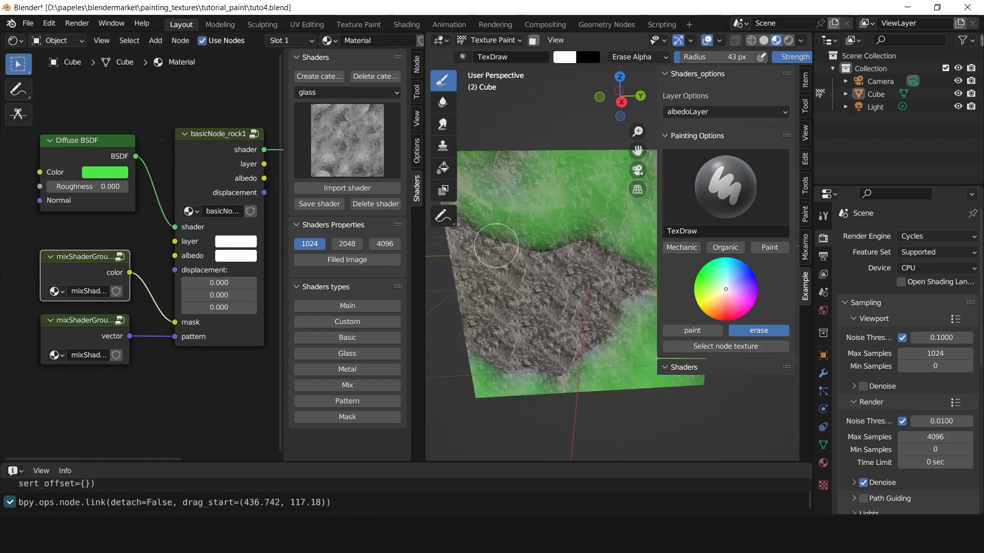
pyautogui.moveTo(523, 292)
pyautogui.mouseDown(button='middle')
pyautogui.moveTo(477, 342)
pyautogui.moveTo(532, 291)
pyautogui.moveTo(523, 292)
pyautogui.mouseUp(button='middle')
pyautogui.scroll(1, 523, 292)
# Open the Mask node group for editing and adjust the position of the ColorRamp's white stop.
pyautogui.moveTo(99, 263); pyautogui.dragTo(98, 267)
pyautogui.click(82, 270)
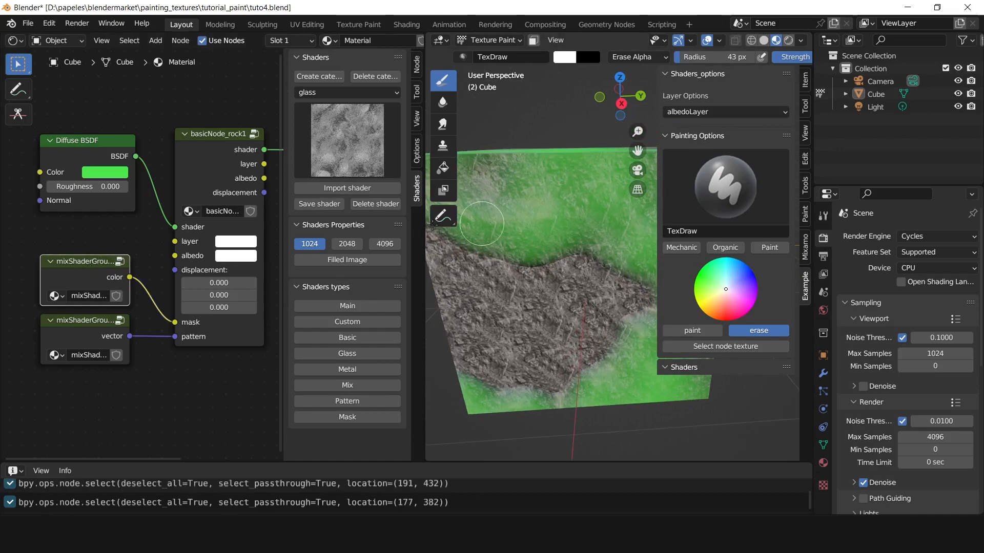
pyautogui.click(78, 251)
pyautogui.click(85, 271)
pyautogui.press('Tab')
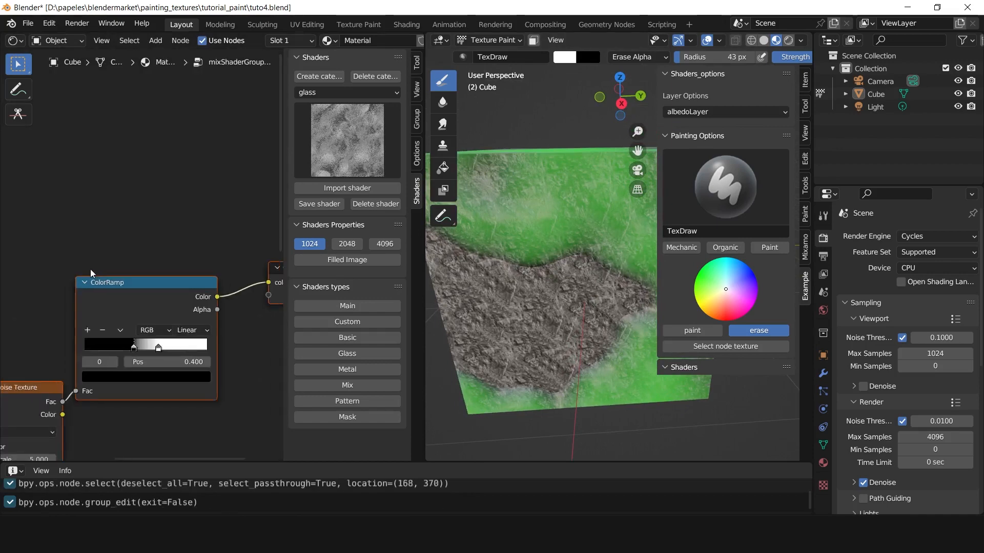
pyautogui.moveTo(155, 263)
pyautogui.mouseDown()
pyautogui.moveTo(143, 260)
pyautogui.moveTo(168, 260)
pyautogui.moveTo(154, 261)
pyautogui.mouseUp()
pyautogui.click(182, 262)
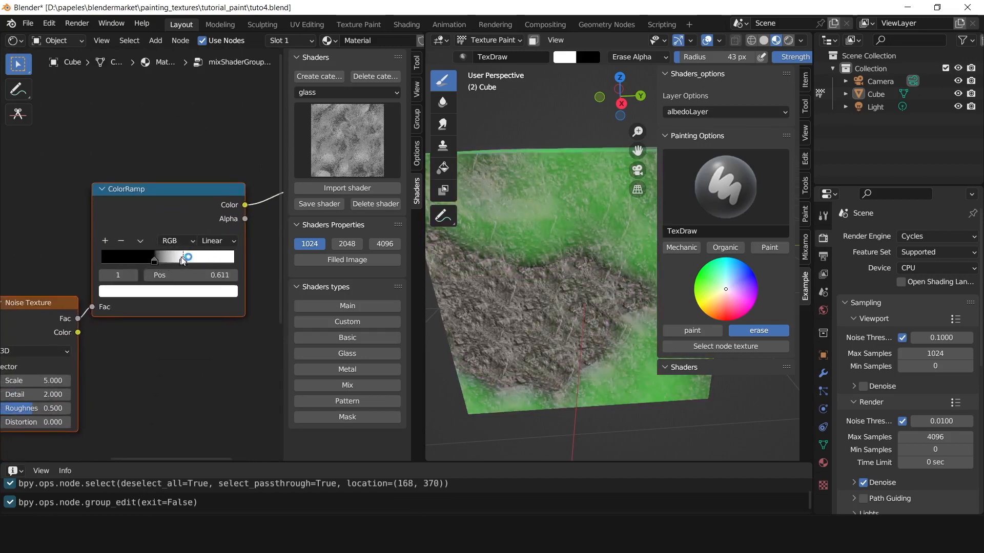
# Set the scale of the mask's Noise Texture to 26.7.
pyautogui.moveTo(30, 415); pyautogui.dragTo(150, 324, button='middle')
pyautogui.scroll(1, 151, 324)
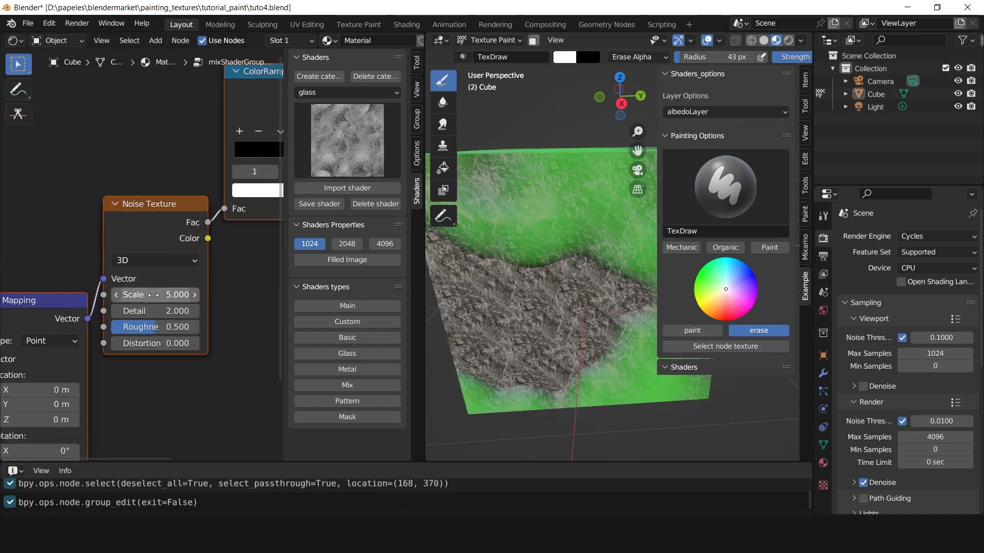
pyautogui.moveTo(153, 295); pyautogui.dragTo(436, 273)
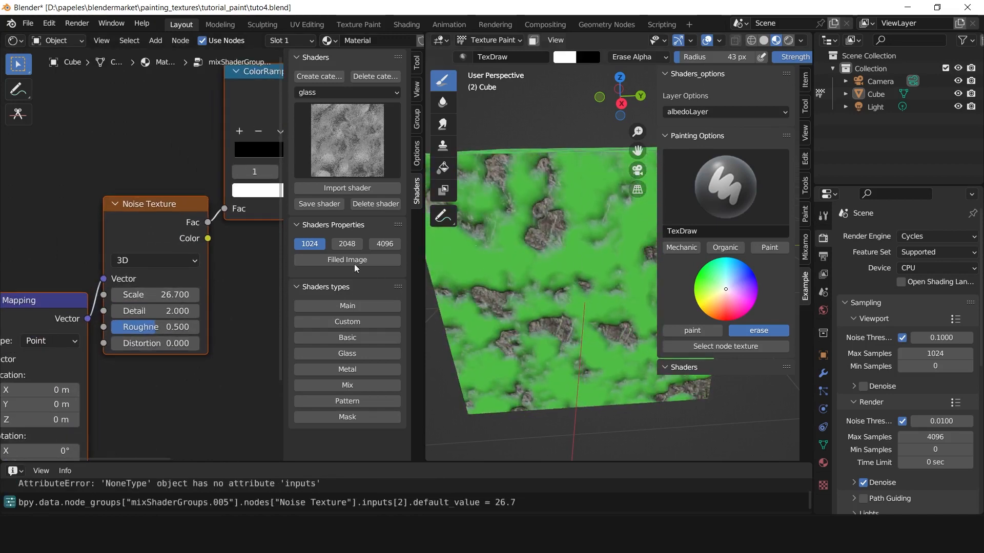
# Darken the white stop of the mask's ColorRamp to a color value of about 0.7.
pyautogui.moveTo(269, 215); pyautogui.dragTo(128, 276, button='middle')
pyautogui.click(188, 254)
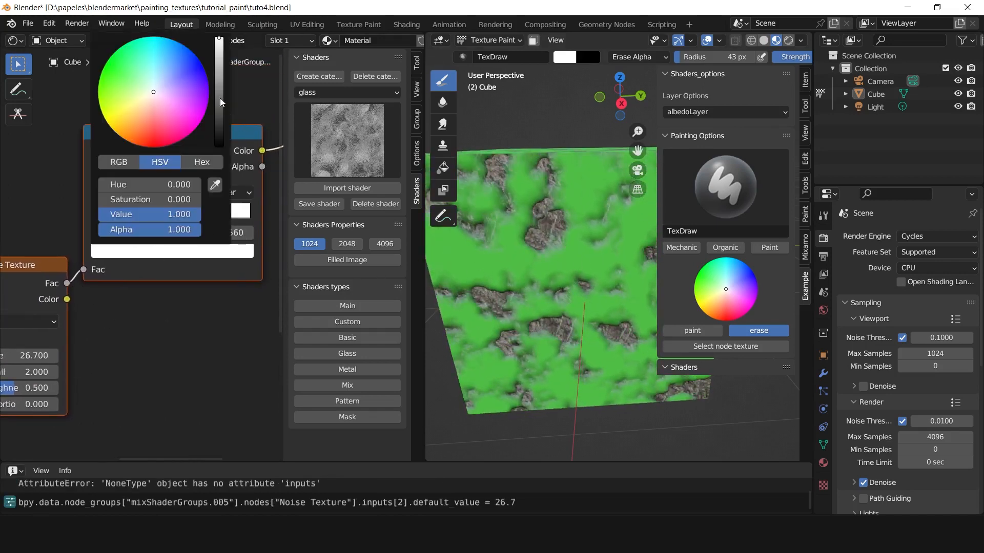
pyautogui.moveTo(219, 98)
pyautogui.mouseDown()
pyautogui.moveTo(219, 144)
pyautogui.moveTo(219, 67)
pyautogui.mouseUp()
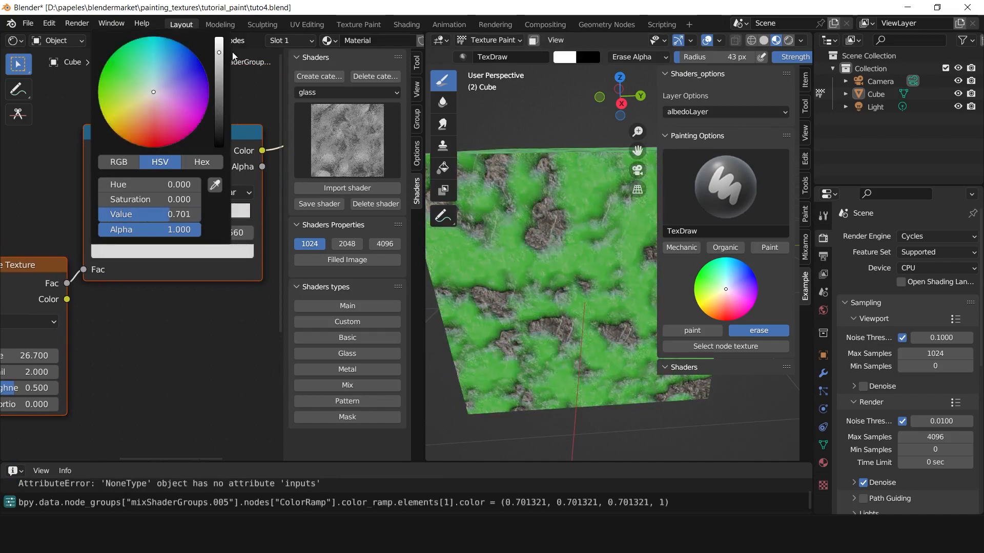